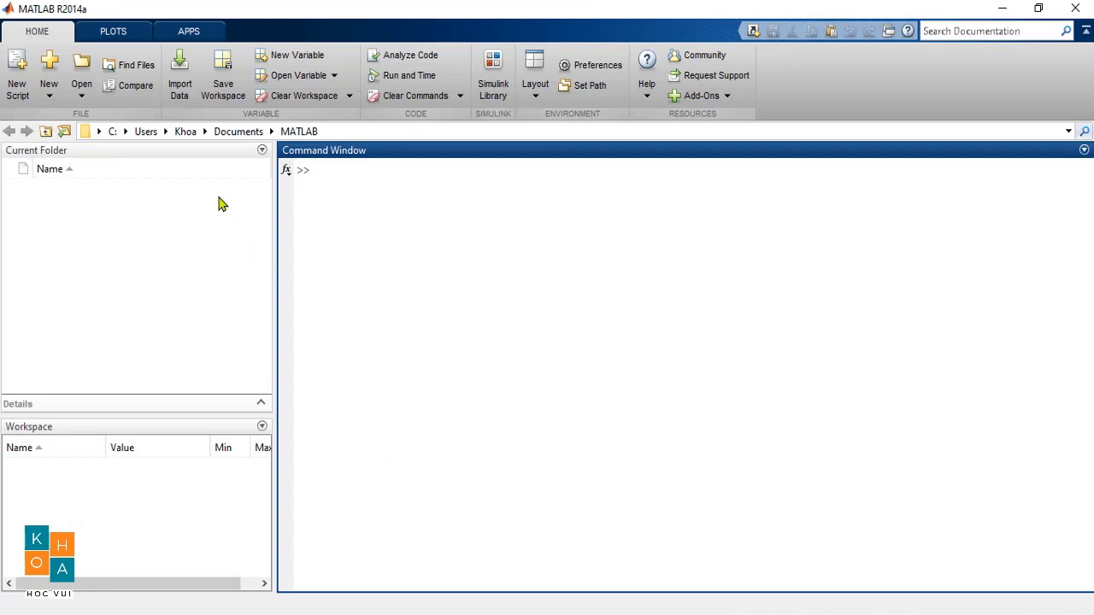
Step: Open the Simulink library, create a new blank model and place its window beside the library browser
click(494, 77)
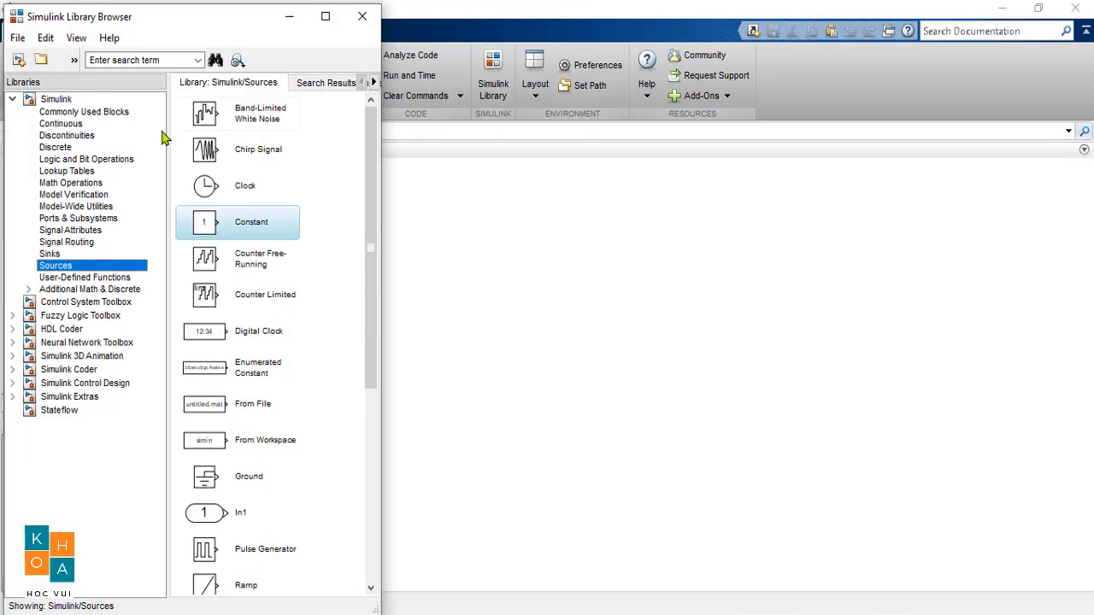
click(19, 60)
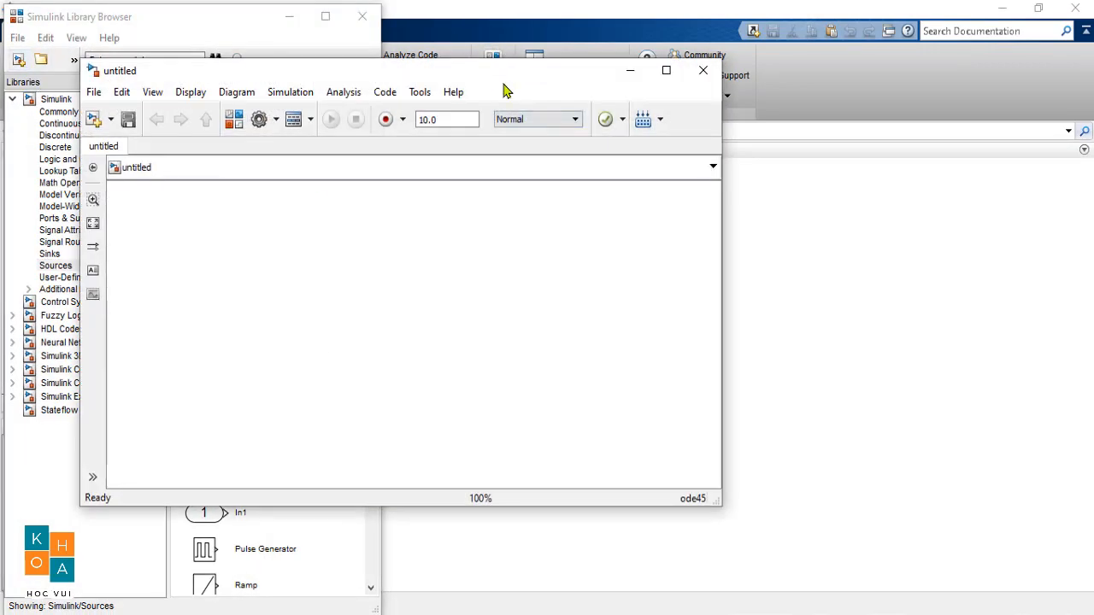
drag(492, 81, 861, 178)
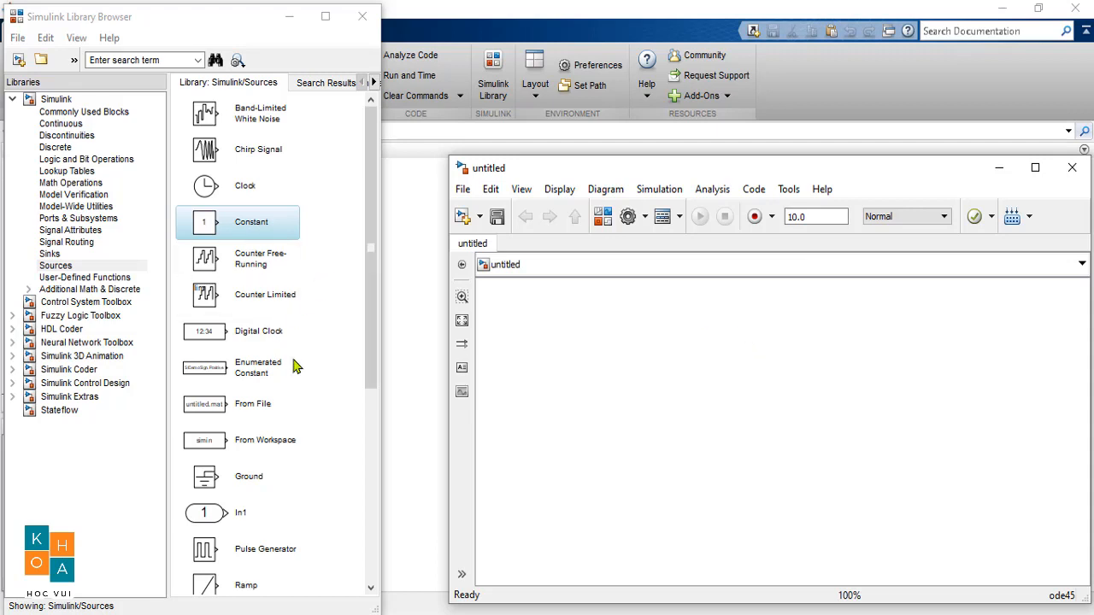
Step: Add an Out1 block and two Integrator blocks, connected in series so that they feed Out1
click(49, 253)
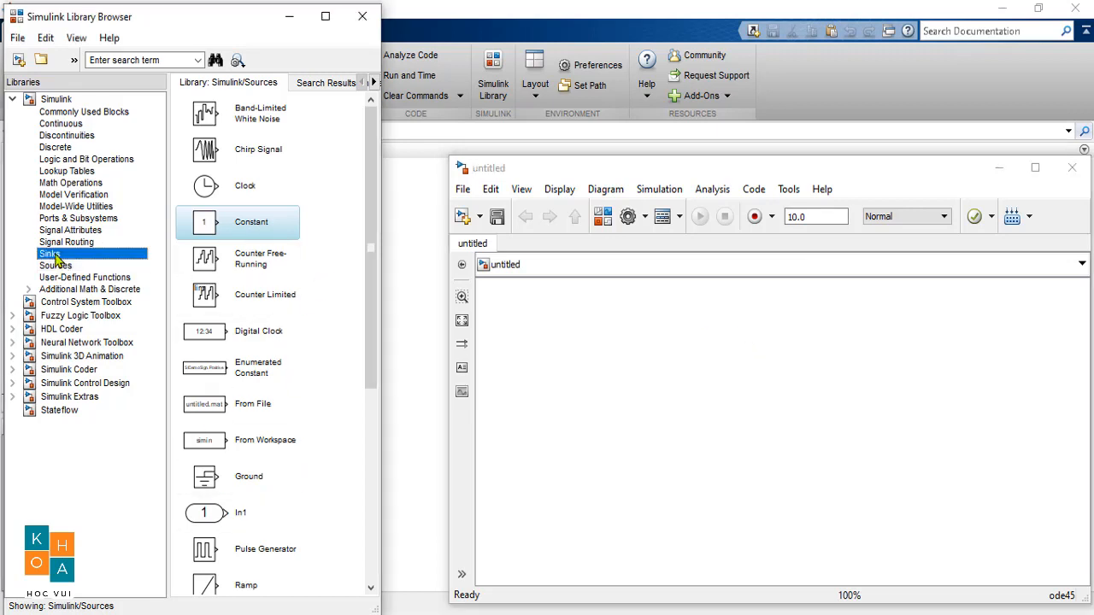
drag(212, 188, 1040, 389)
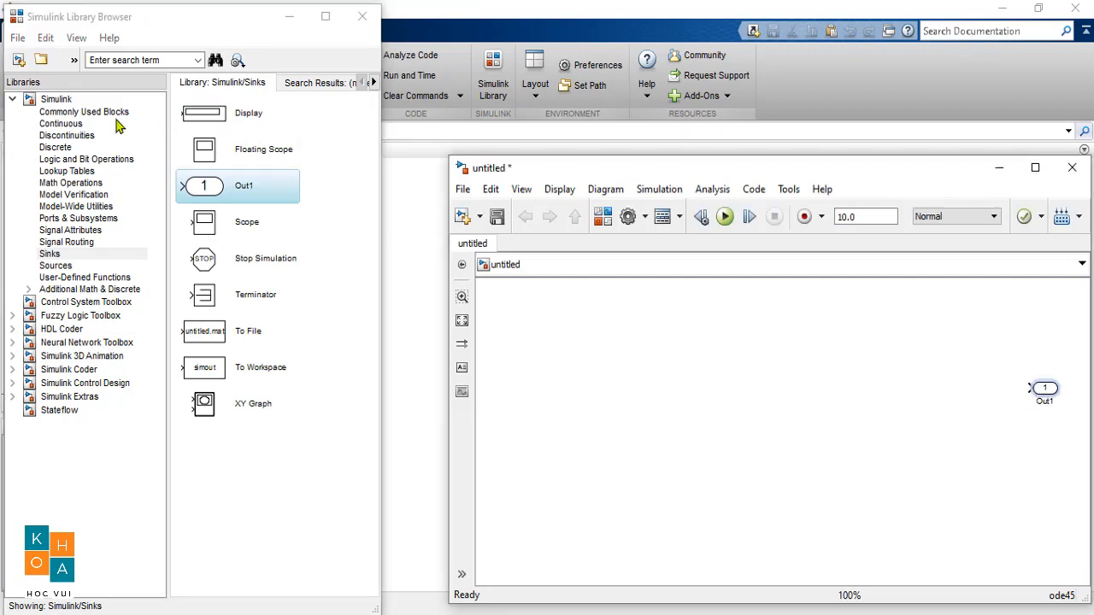
click(70, 125)
drag(205, 160, 969, 393)
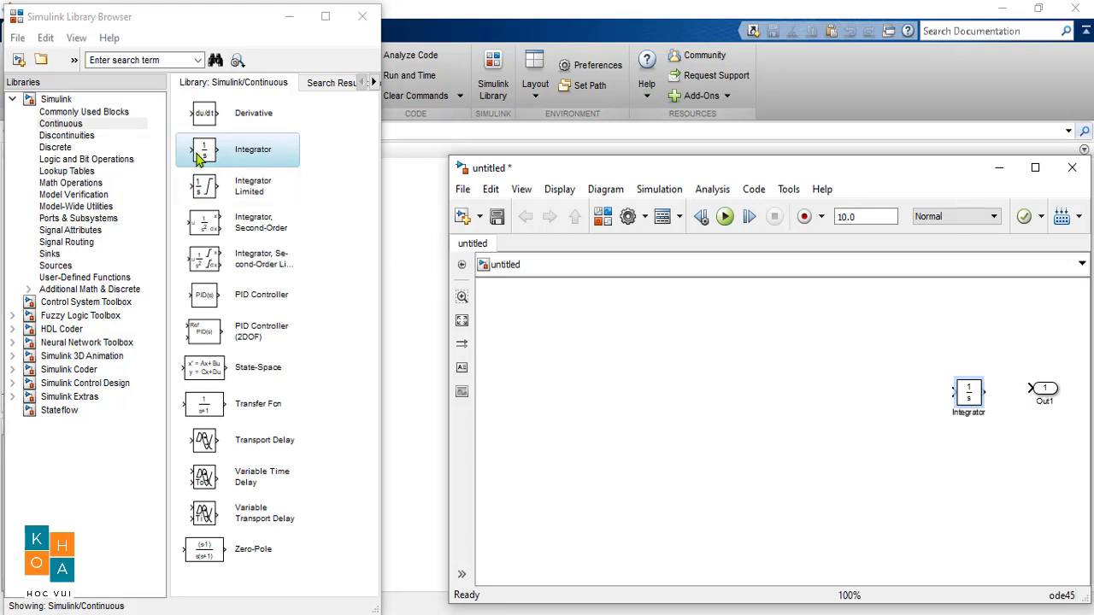
mouse_move(198, 161)
mouse_down()
mouse_move(919, 409)
mouse_move(874, 393)
mouse_move(883, 401)
mouse_move(1028, 390)
mouse_up()
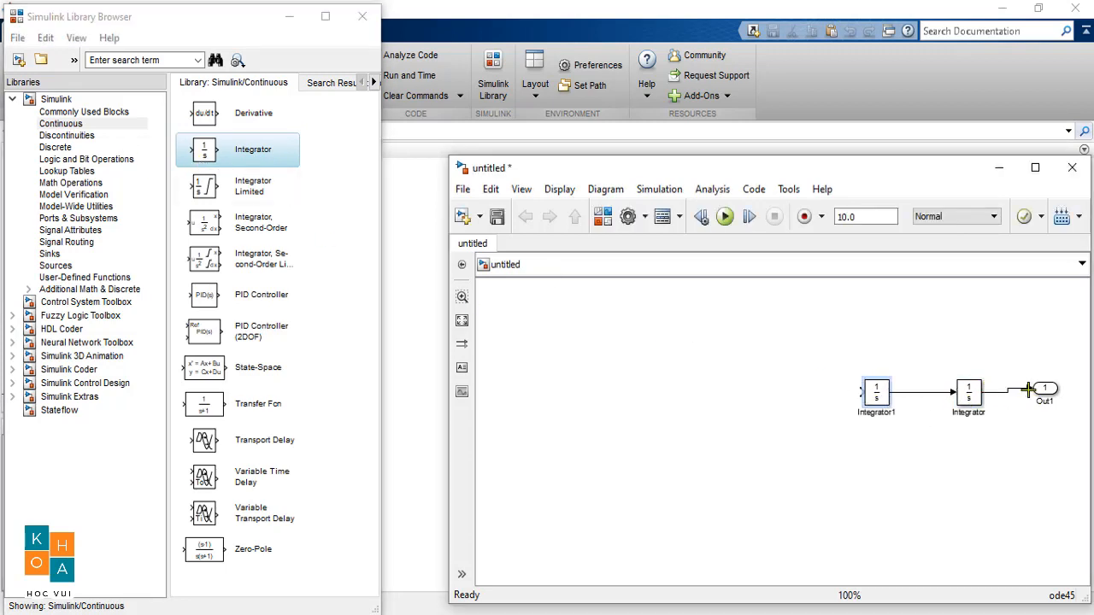
Step: Switch to the chap5_2 Word document with the equations, and bring the model and library windows back over it
key(alt+Tab)
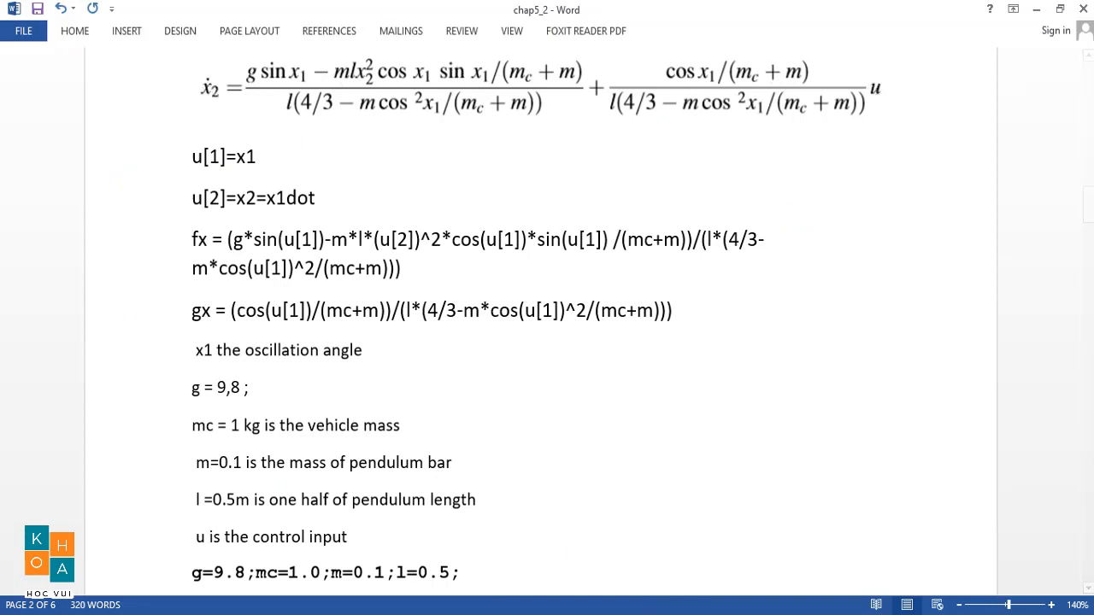
click(601, 528)
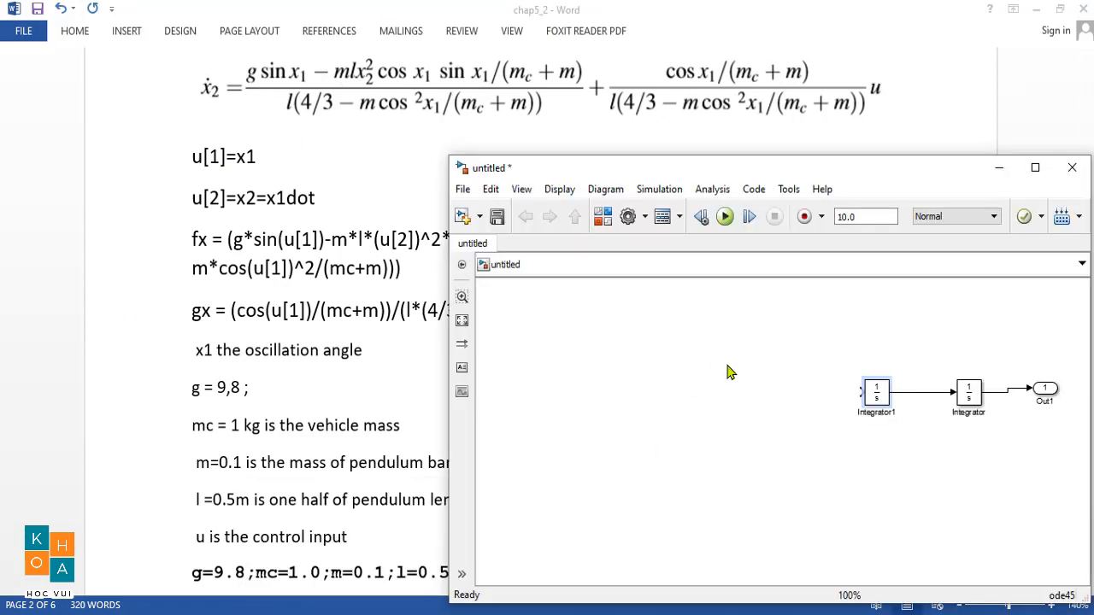
click(603, 216)
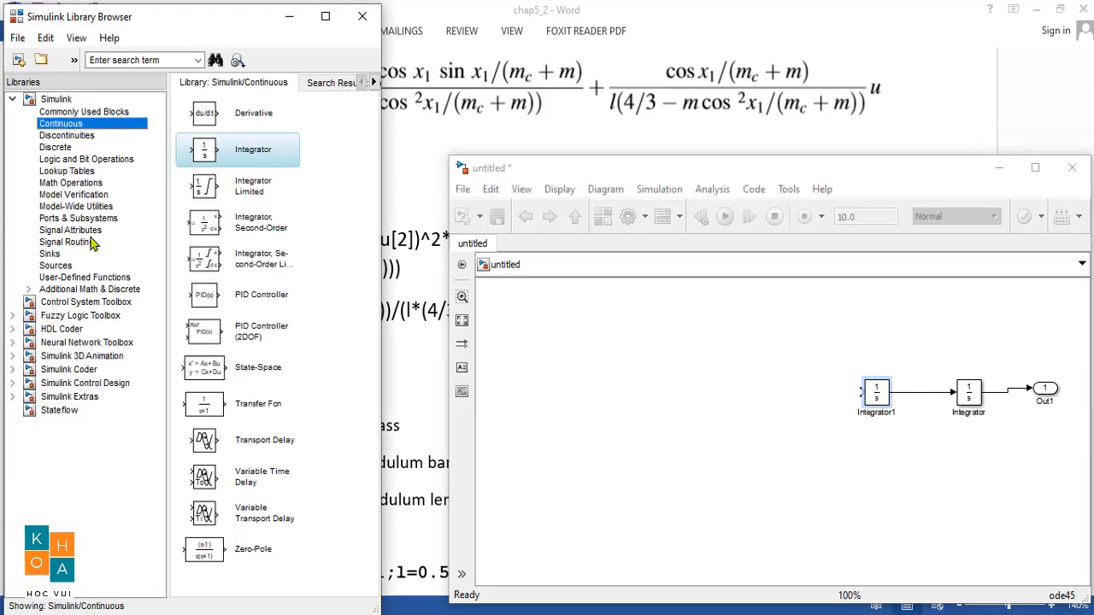
Step: Place an Add block before the two integrators and connect its output to Integrator1's input
click(58, 183)
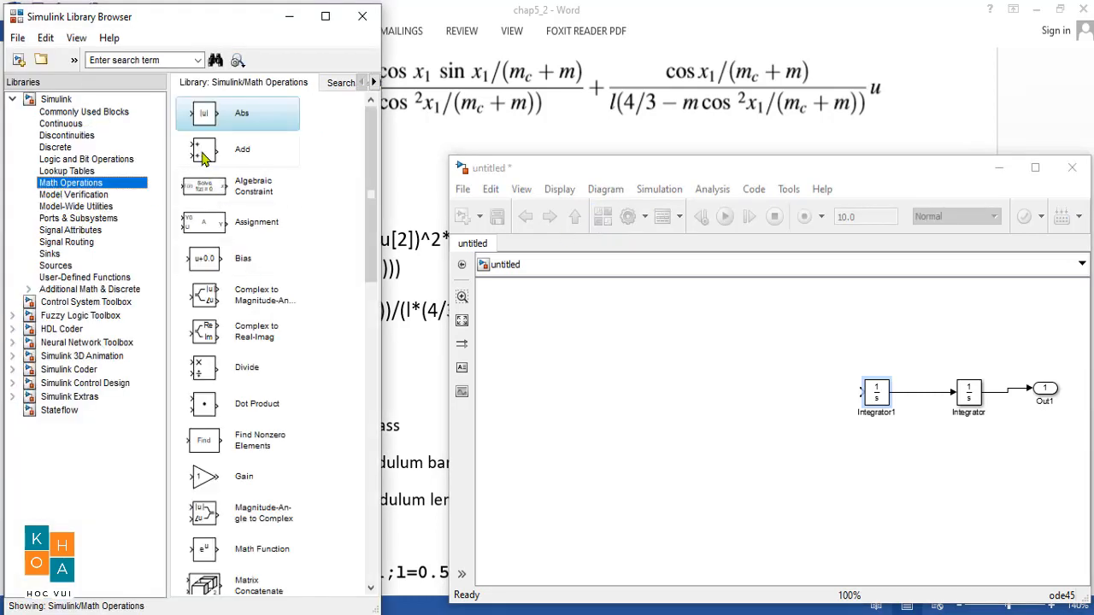
drag(203, 156, 788, 477)
mouse_move(774, 437)
mouse_down()
mouse_move(773, 409)
mouse_move(863, 392)
mouse_up()
Step: Label the signal leaving the Add block "x1 dotdot" and the signal between the two integrators "x1dot"
double_click(802, 385)
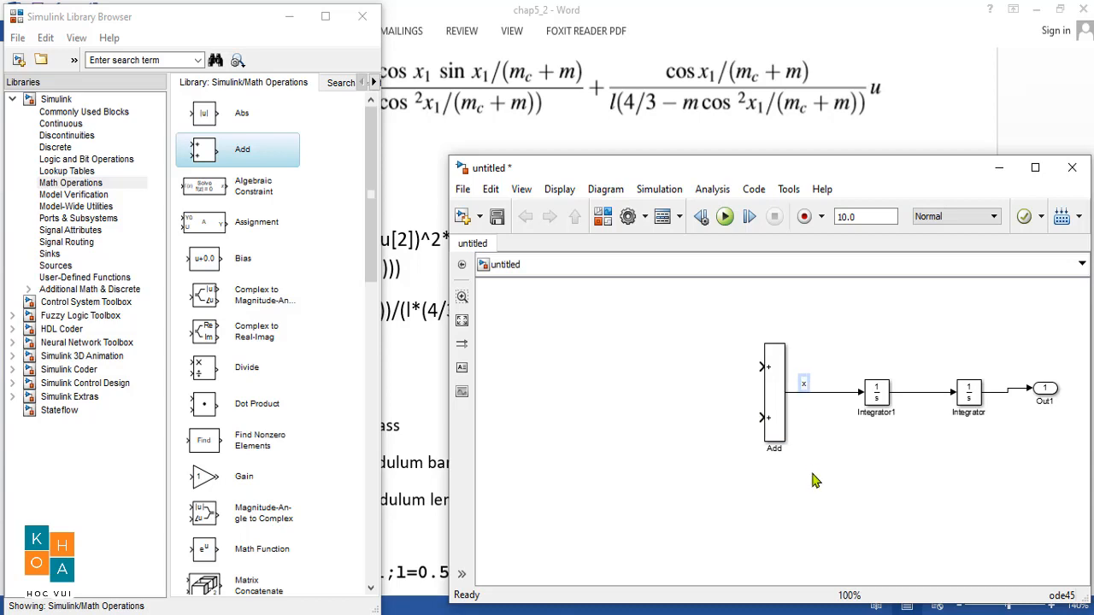
text(x1 dodtdot)
click(839, 469)
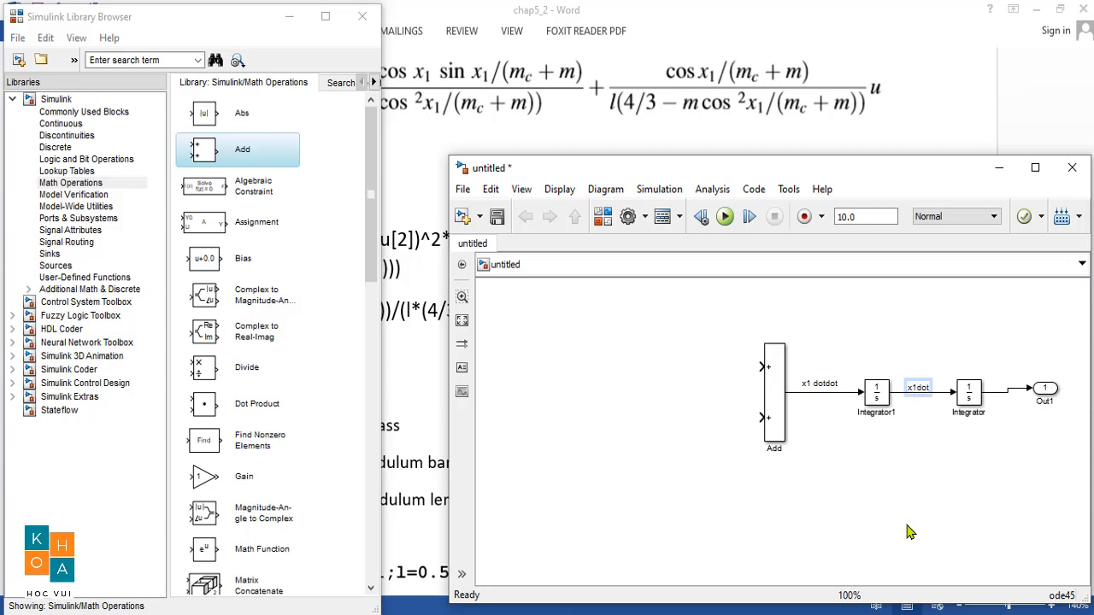
click(909, 532)
Step: Add a Product block, connect its output to the Add block's lower input and align it for a straight line
scroll(285, 459, down, 5)
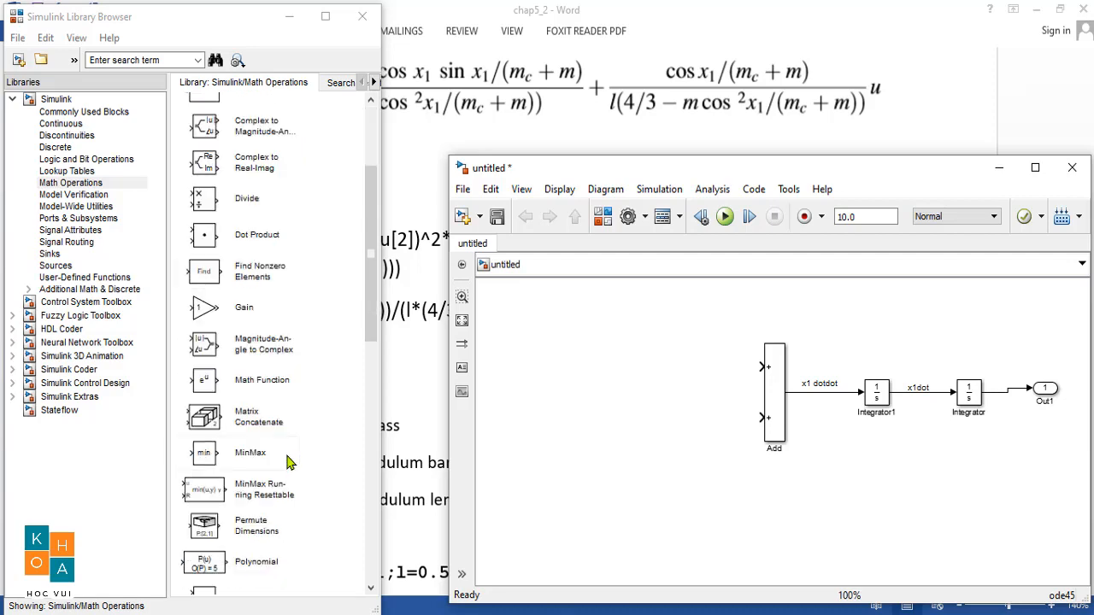
scroll(268, 500, down, 3)
mouse_move(213, 441)
mouse_down()
mouse_move(685, 437)
mouse_move(771, 418)
mouse_up()
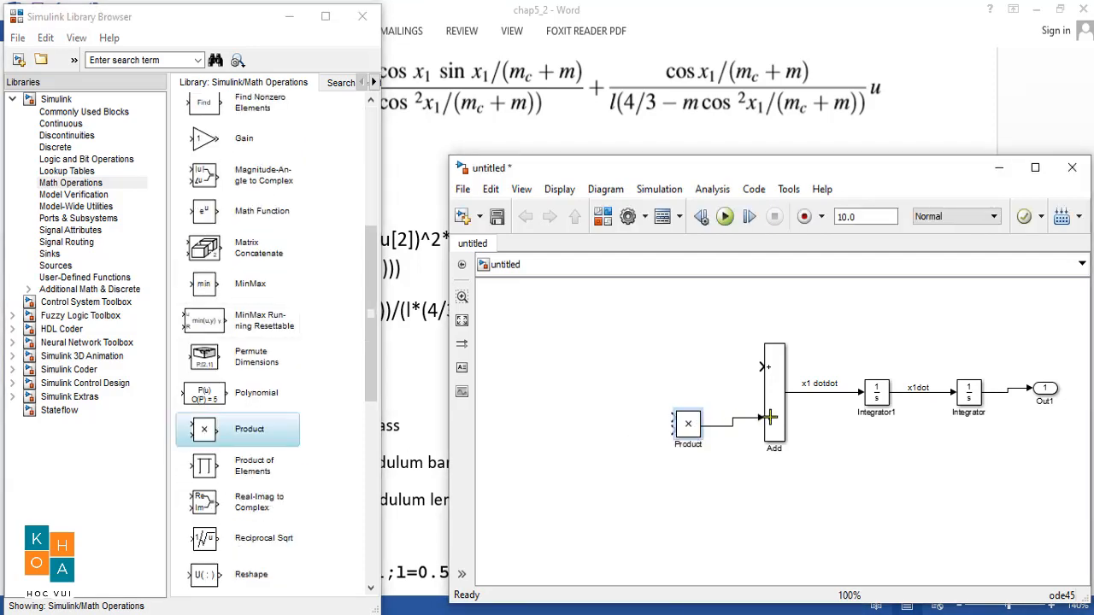
drag(689, 436, 693, 428)
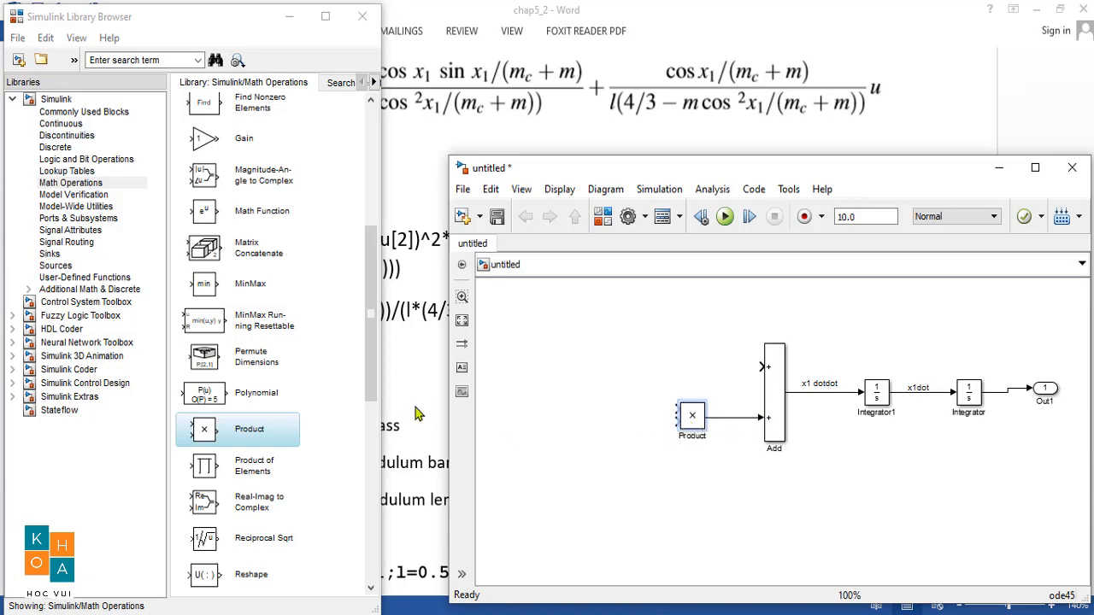
Step: Add an In1 block connected to the Product block's lower input and rename it u
click(57, 266)
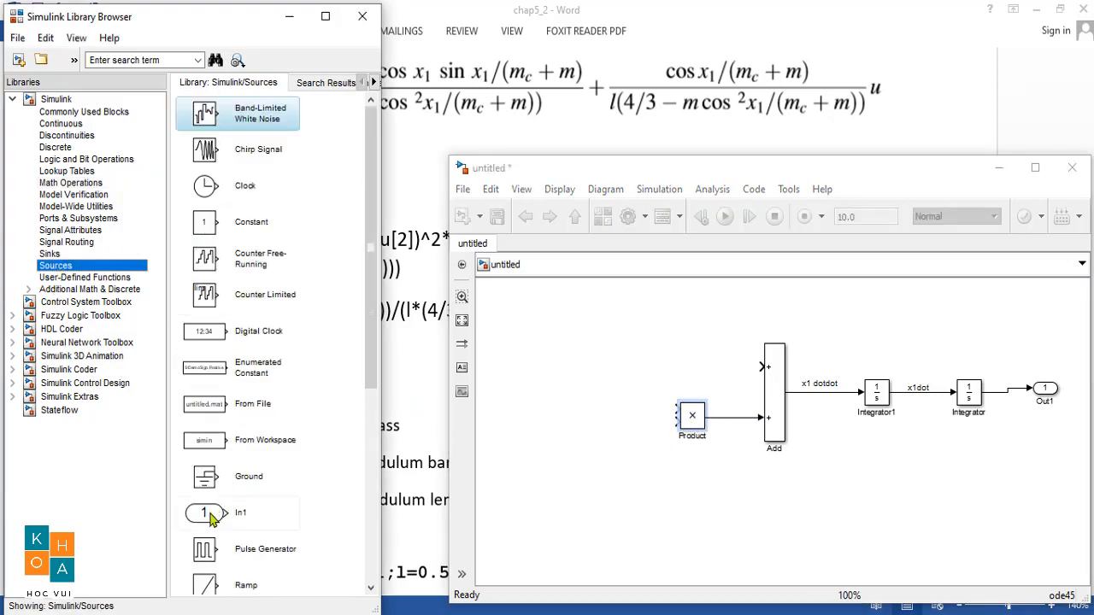
mouse_move(214, 517)
mouse_down()
mouse_move(481, 469)
mouse_move(536, 431)
mouse_move(528, 442)
mouse_move(676, 423)
mouse_up()
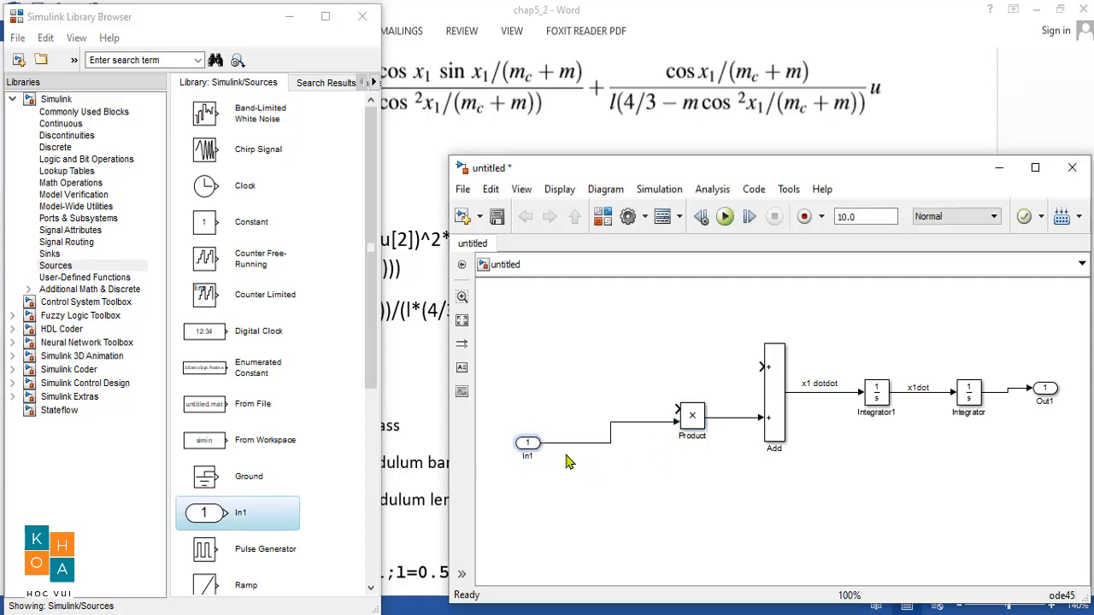
double_click(527, 456)
Step: Add two Fcn blocks, one feeding the Add block's upper input and the other the Product block's upper input
click(56, 244)
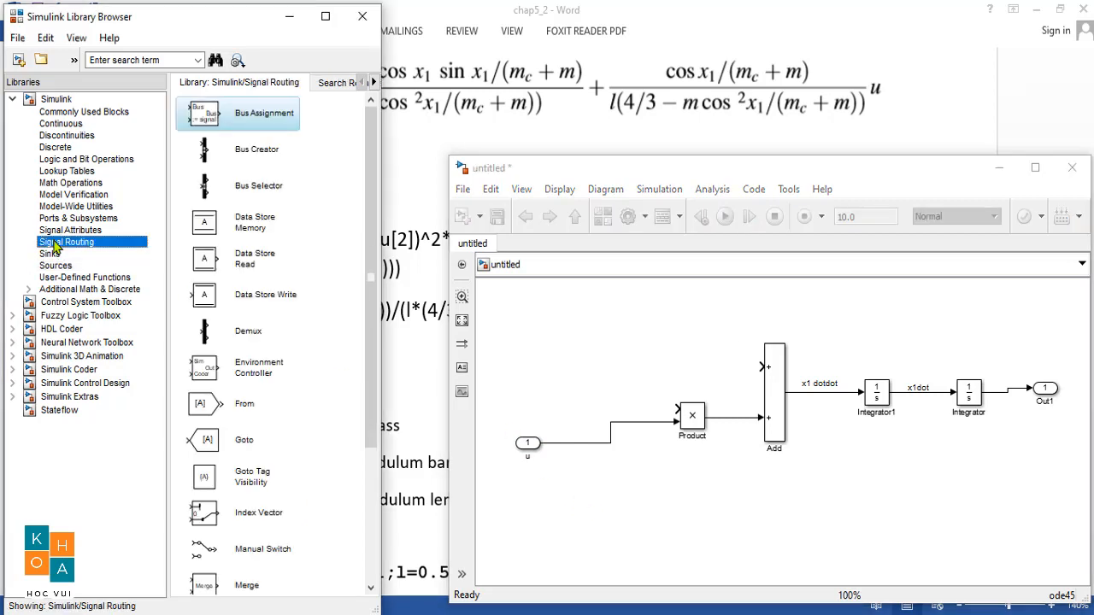
click(75, 277)
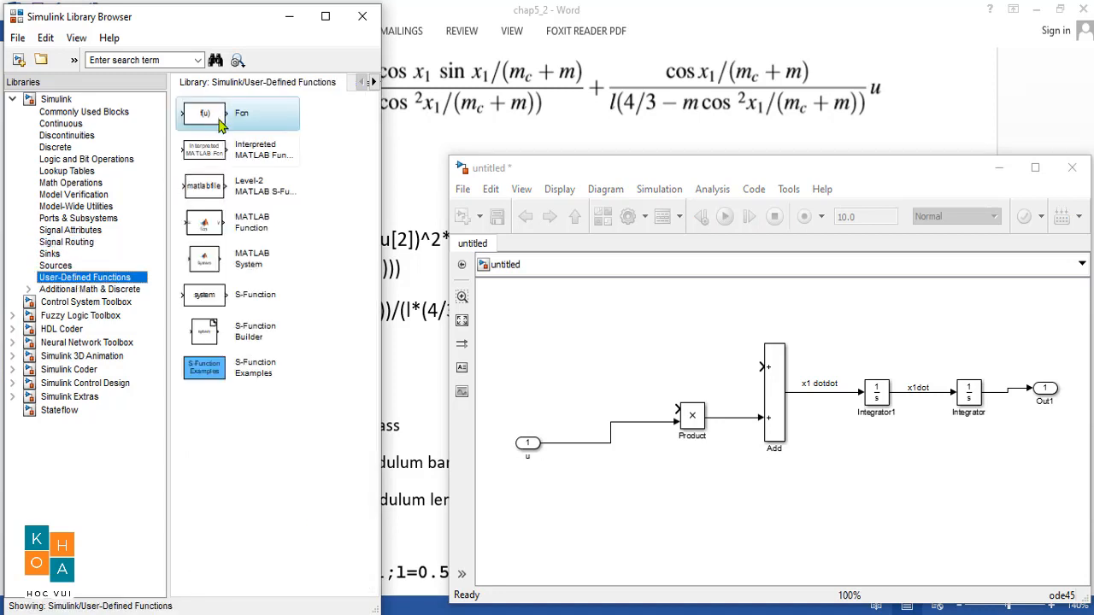
mouse_move(215, 117)
mouse_down()
mouse_move(654, 359)
mouse_move(595, 345)
mouse_move(757, 367)
mouse_up()
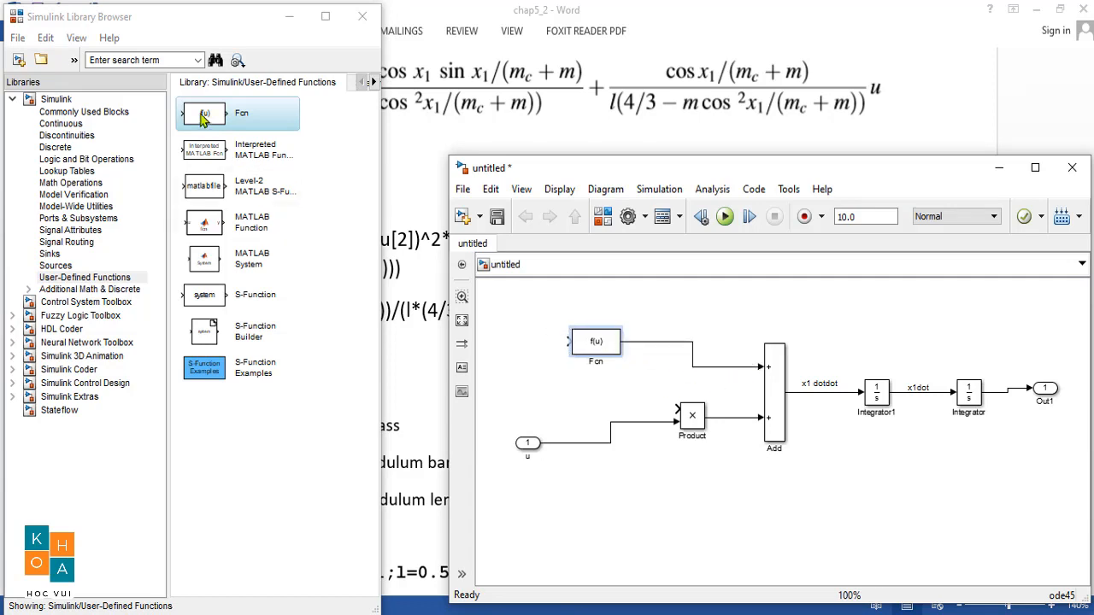
mouse_move(203, 119)
mouse_down()
mouse_move(598, 393)
mouse_move(575, 398)
mouse_move(675, 411)
mouse_up()
Step: Rename the Fcn block feeding Add as fx and the one feeding Product as gx
double_click(596, 362)
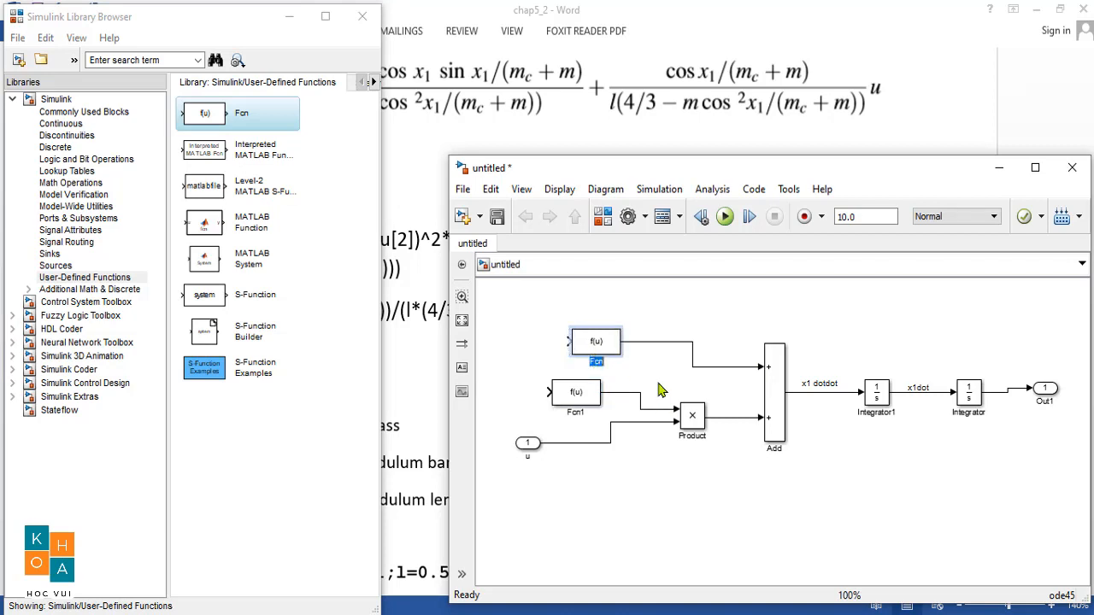
text(fx)
double_click(576, 412)
text(g)
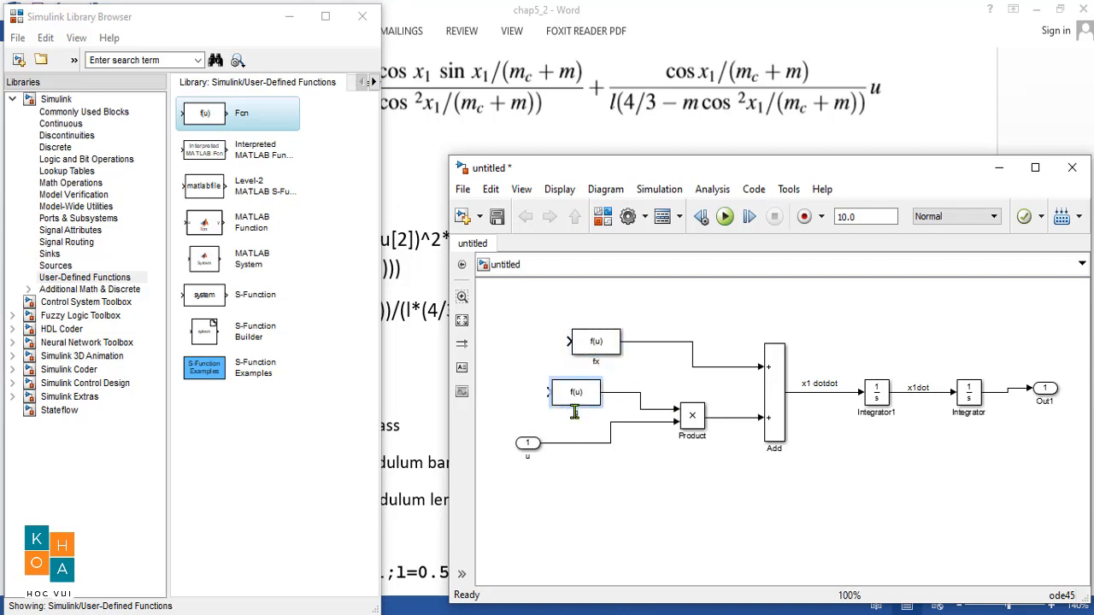
text(x)
click(552, 424)
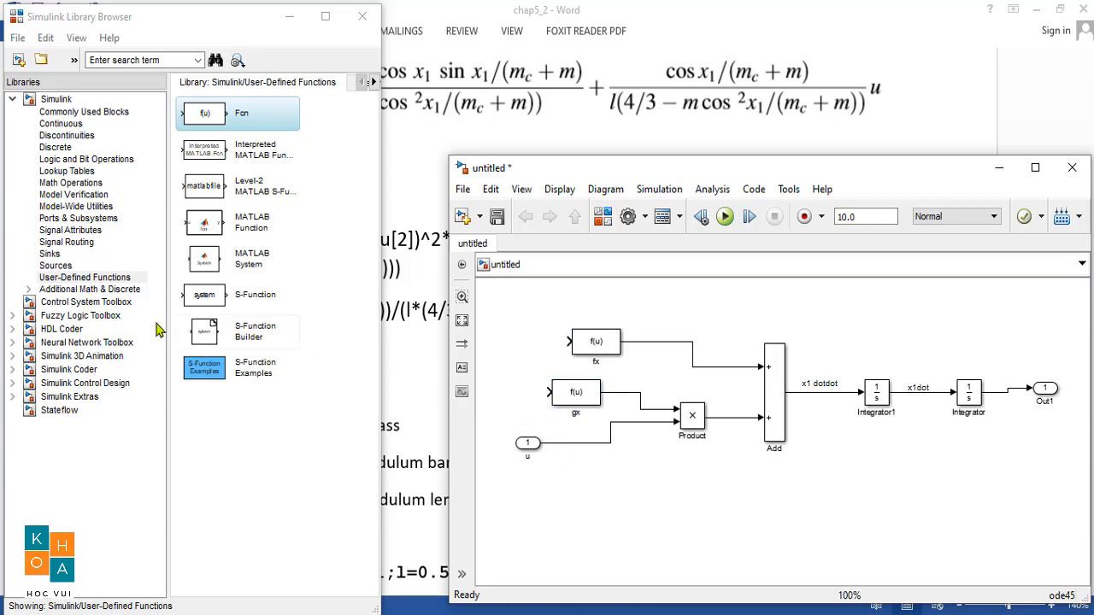
Step: Add a Mux feeding fx and connect its upper input to the final integrator's output, routing the feedback line above the diagram
click(61, 244)
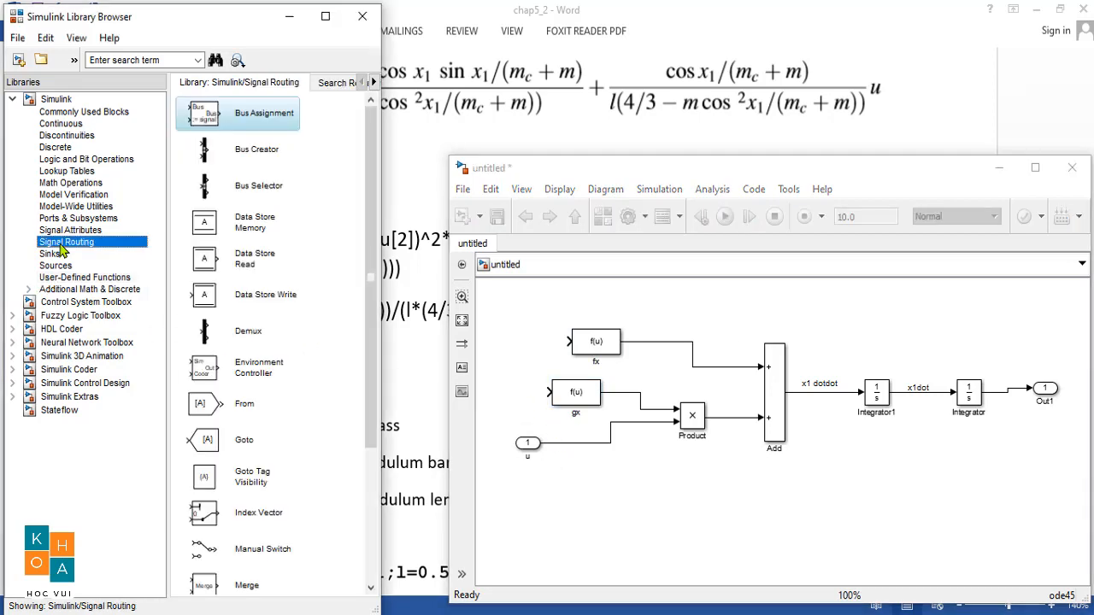
scroll(309, 396, down, 5)
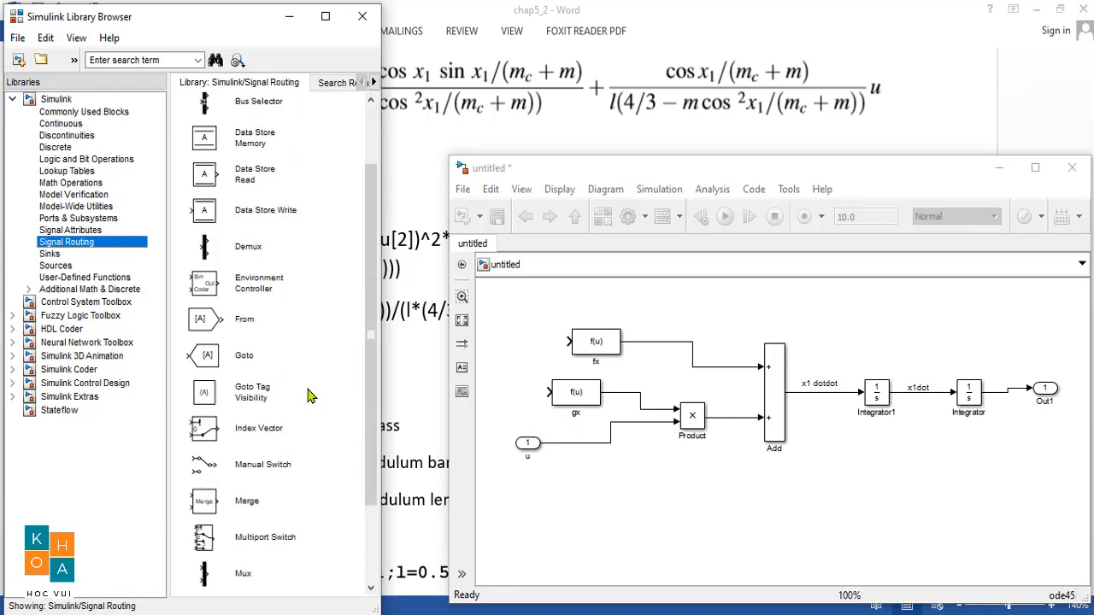
mouse_move(205, 471)
mouse_down()
mouse_move(547, 343)
mouse_move(1038, 342)
mouse_move(1002, 392)
mouse_up()
drag(963, 473, 949, 292)
Step: Align the Out1 block with the final integrator and rename it x1, and paste a copy as a second output fed by the x1dot signal
click(1043, 437)
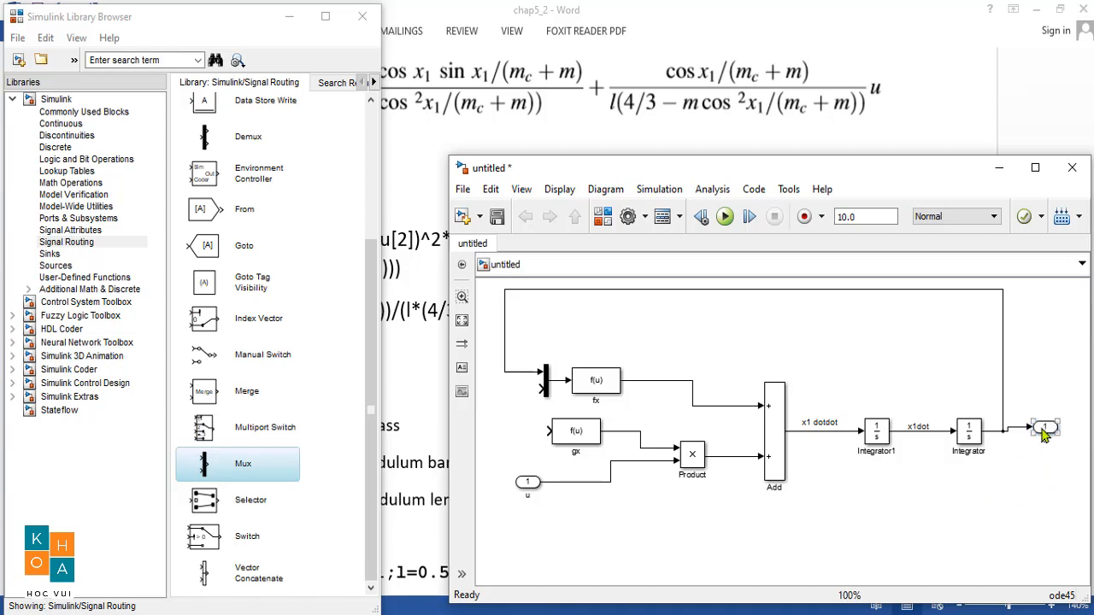
drag(1044, 429, 1053, 432)
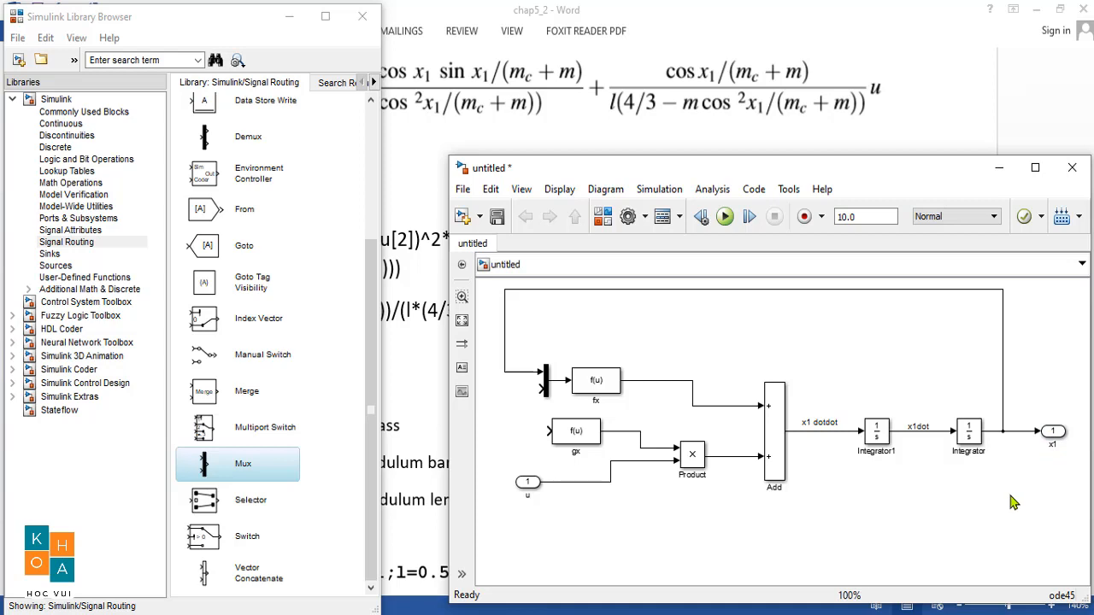
click(1048, 432)
right_click(1051, 434)
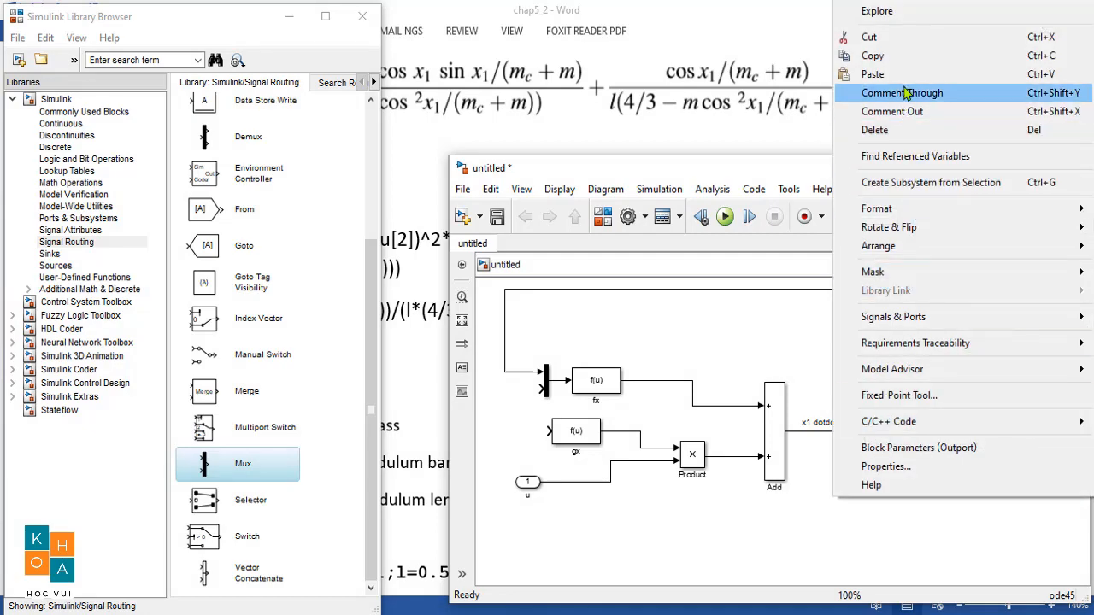
click(913, 60)
right_click(999, 488)
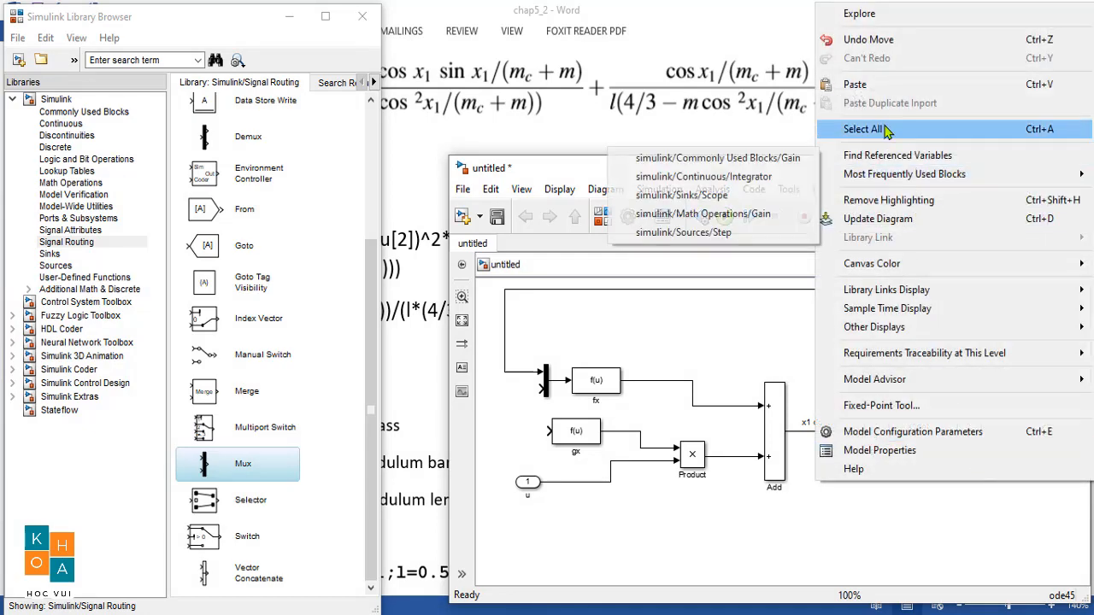
click(900, 85)
drag(1013, 481, 925, 431)
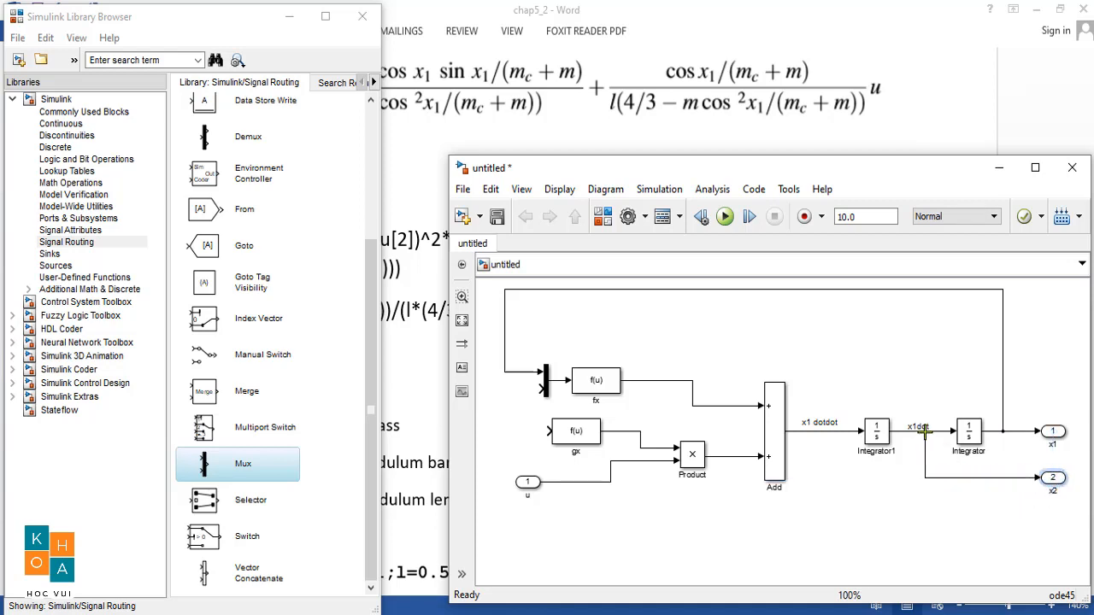
Step: Connect the Mux's lower input to the x1dot signal and route this feedback line above the fx block
click(886, 525)
mouse_move(537, 389)
mouse_down()
mouse_move(816, 376)
mouse_move(923, 459)
mouse_up()
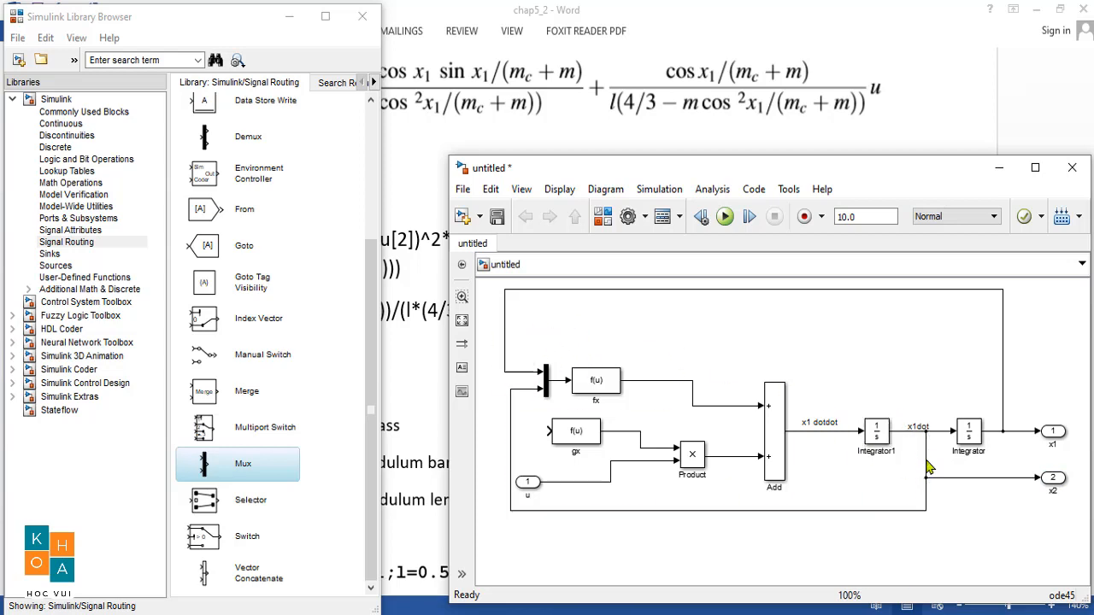
drag(790, 511, 872, 336)
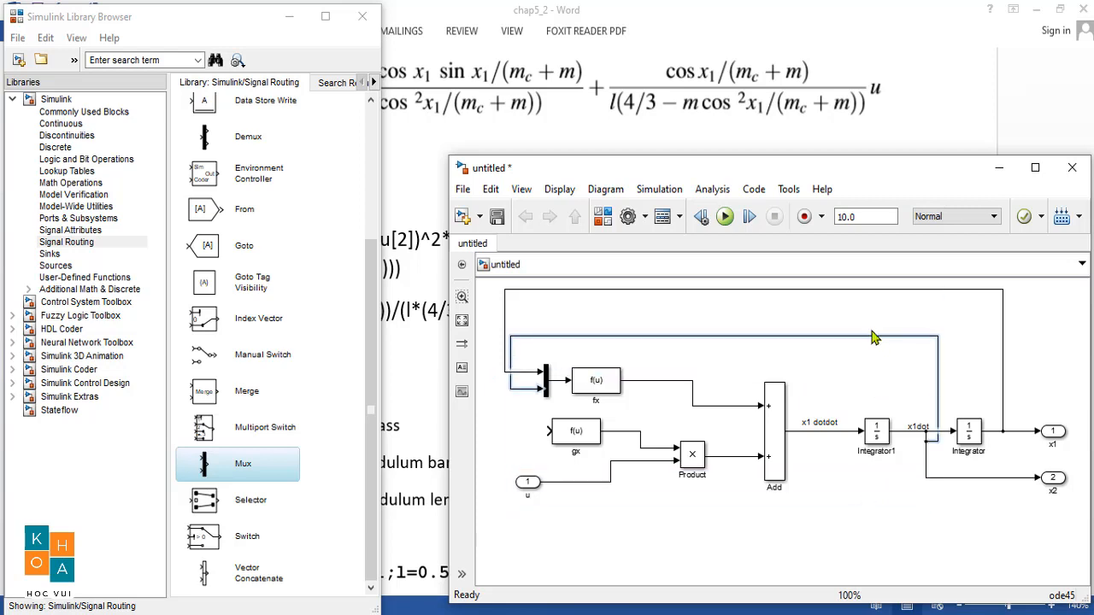
Step: Move the left vertical segment of the outer x1 feedback line farther away from the Mux
click(480, 324)
drag(477, 321, 516, 339)
click(497, 321)
scroll(516, 344, up, 1)
scroll(516, 345, down, 2)
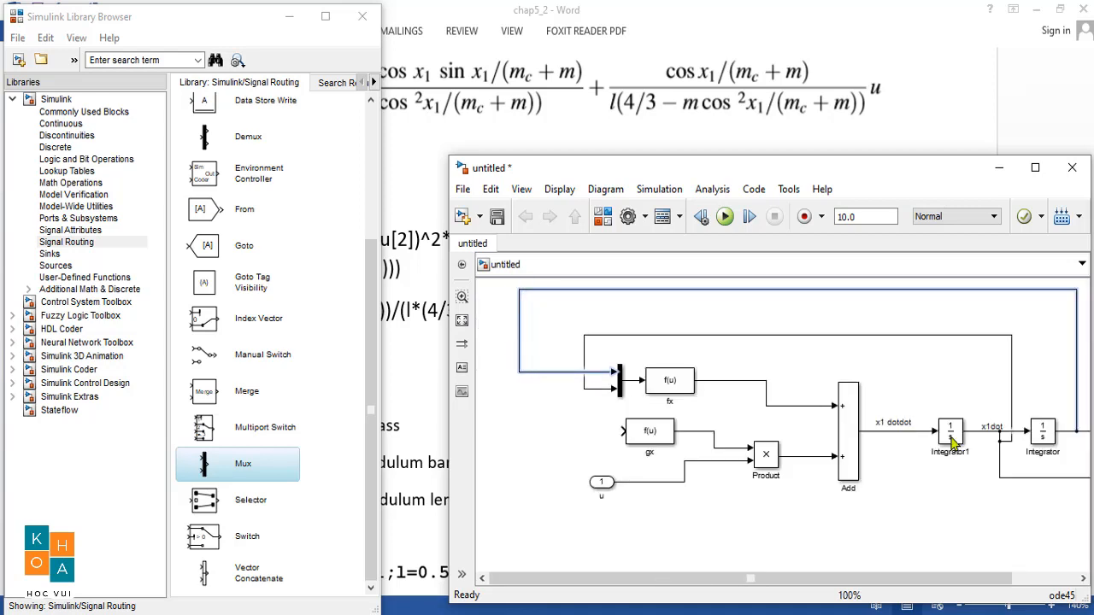
scroll(981, 475, down, 2)
scroll(987, 451, up, 2)
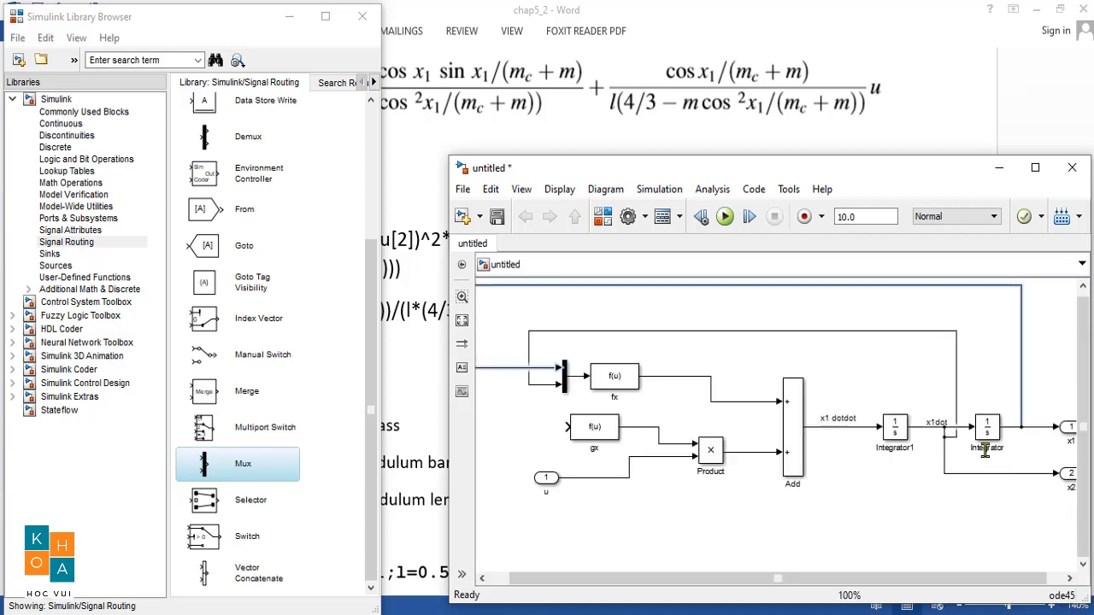
Step: Align the x1dot feedback line's vertical segment with the x2 output branch, and connect gx's input to the outer x1 feedback line
click(957, 403)
drag(956, 403, 943, 404)
click(923, 506)
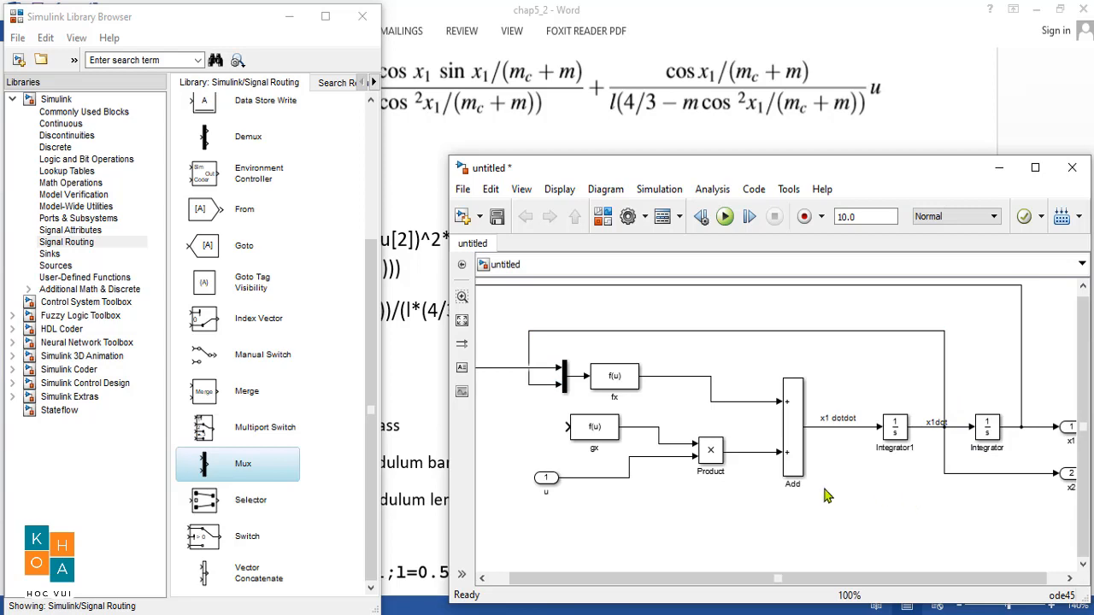
drag(569, 426, 490, 366)
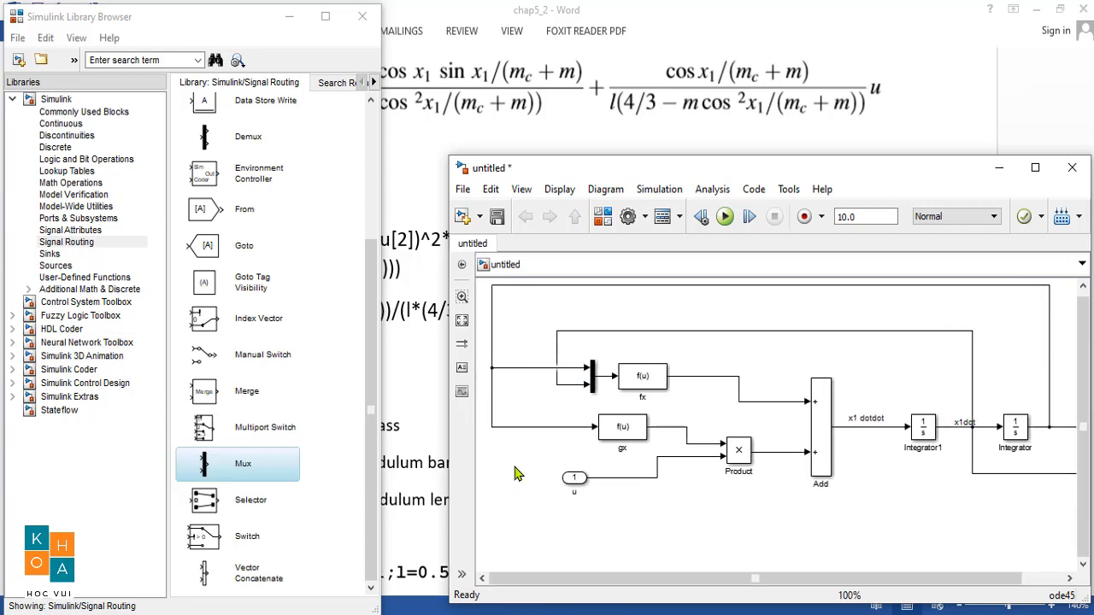
Step: Open the fx block's parameters, switch to the Word document and copy the full expression on the right-hand side of the fx equation
click(644, 382)
double_click(644, 382)
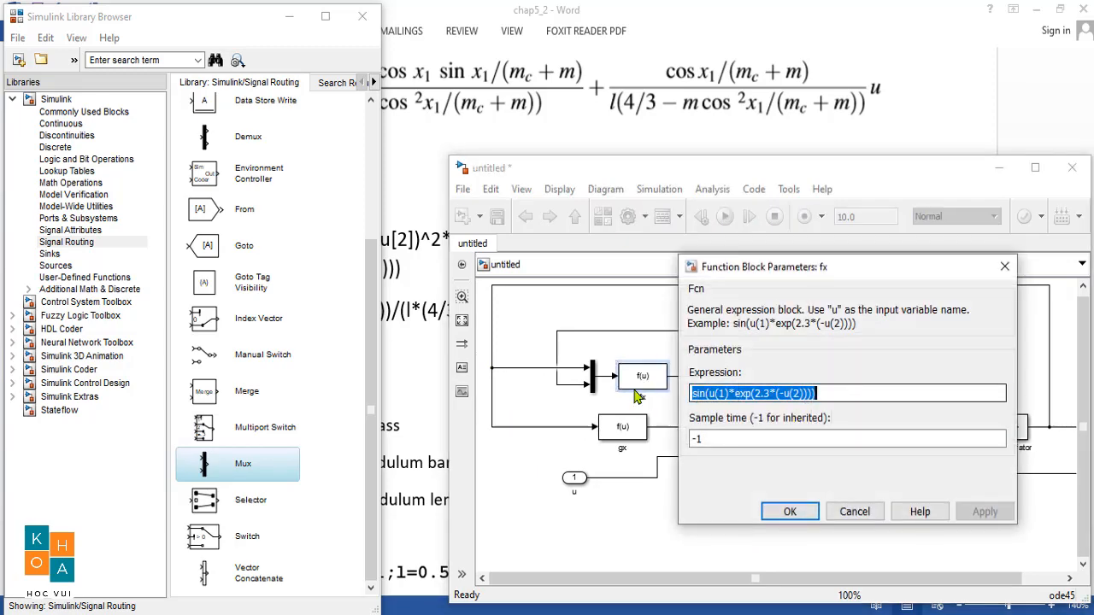
click(501, 610)
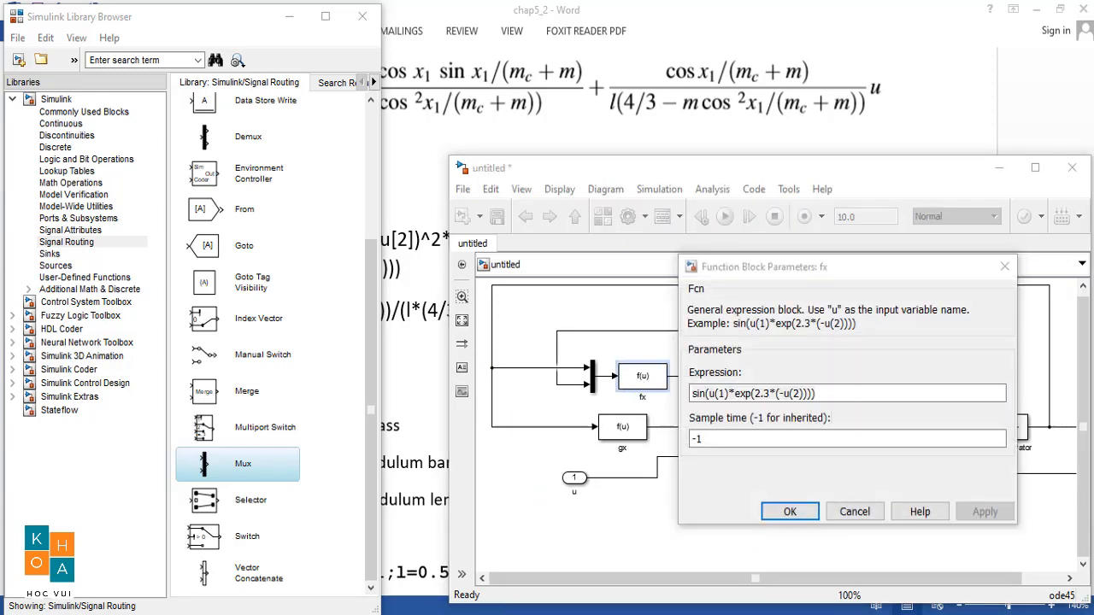
drag(228, 241, 400, 272)
right_click(366, 263)
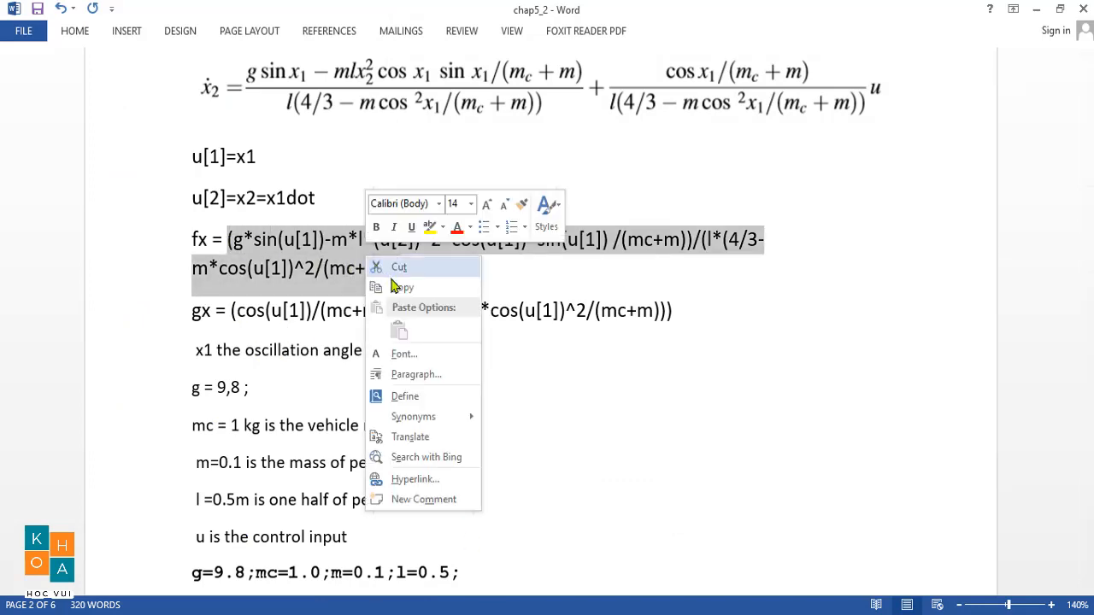
click(402, 286)
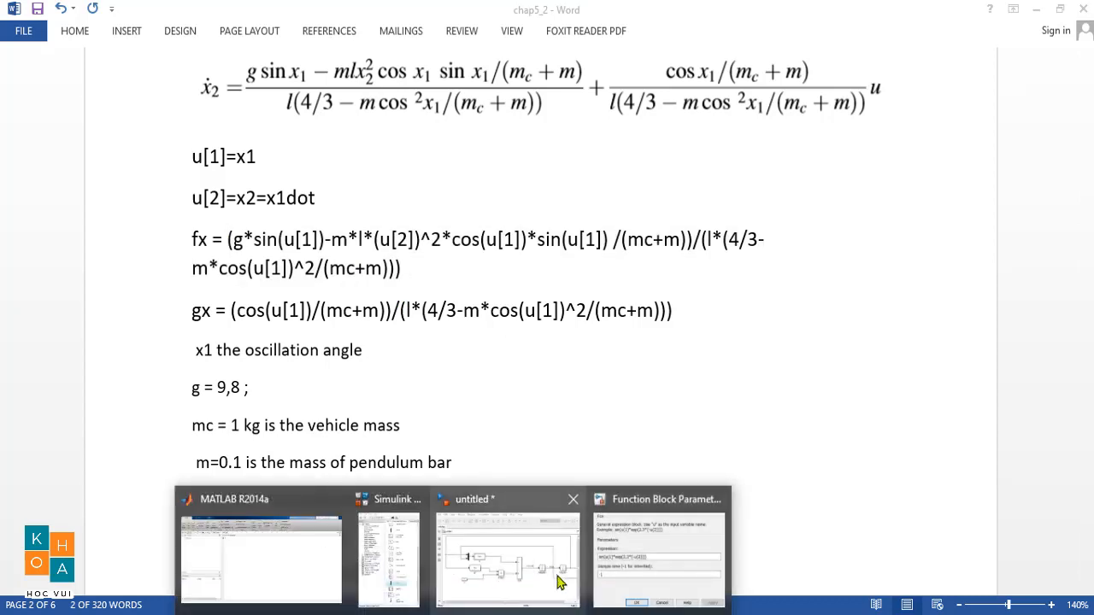
Step: Return to the Simulink model and set the fx block's expression to the copied fx formula
click(537, 584)
double_click(650, 383)
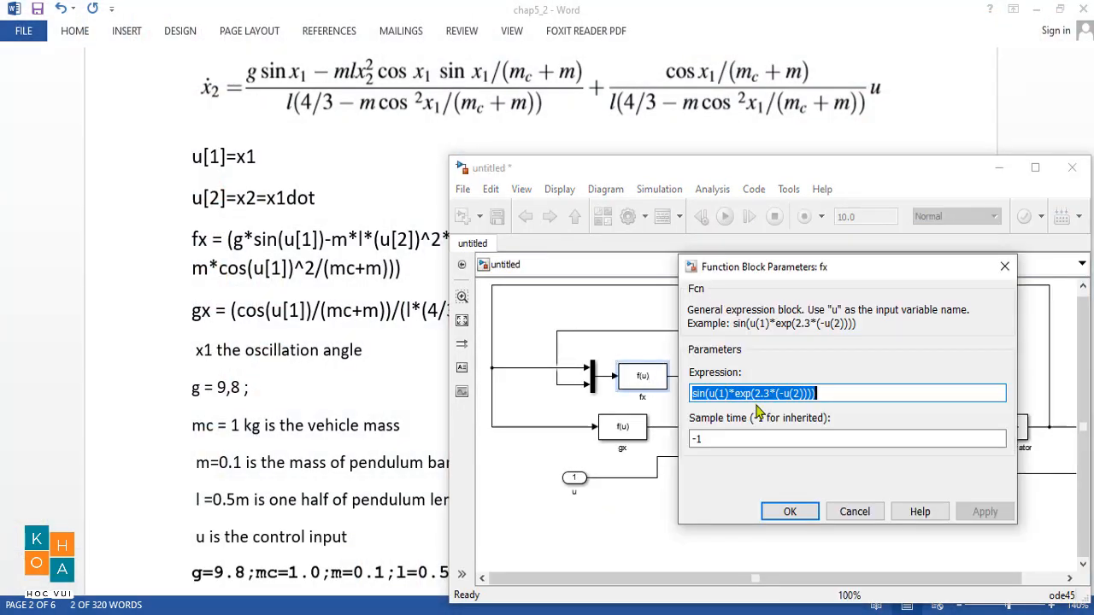
key(ctrl+v)
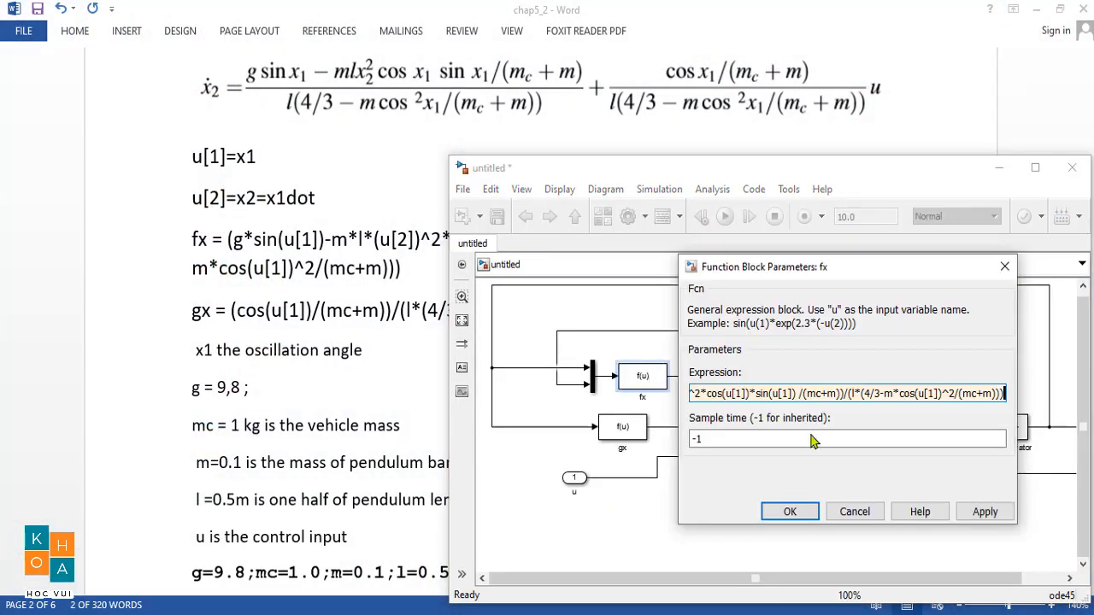
click(984, 512)
click(790, 512)
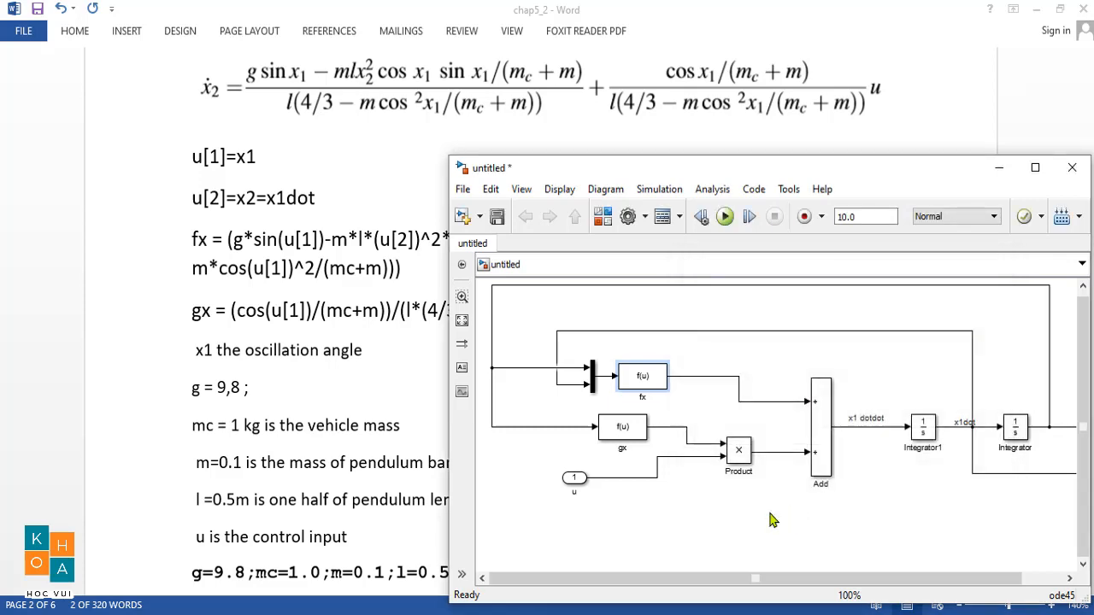
Step: Switch to Word and copy the gx expression (cos(u[1])/(mc+m))/(l*(4/3-m*cos(u[1])^2/(mc+m)))
click(333, 404)
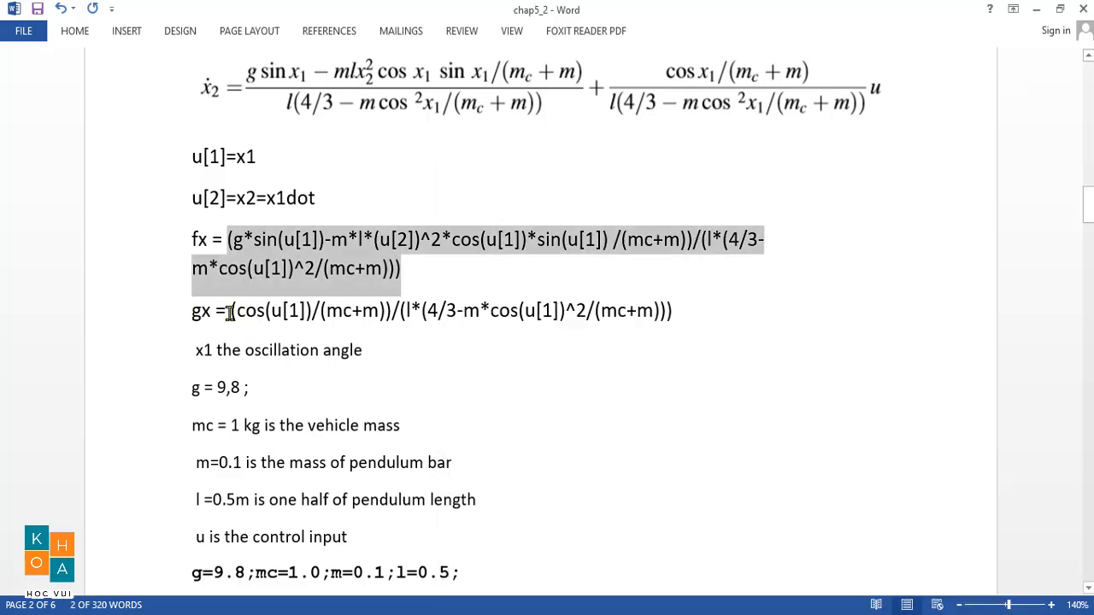
drag(230, 313, 666, 314)
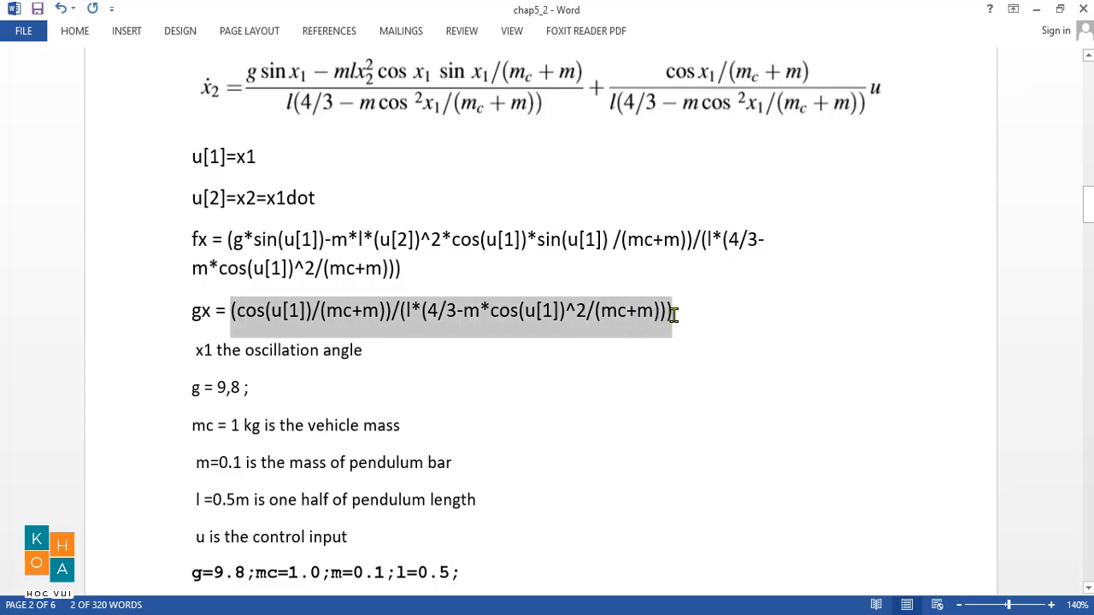
right_click(645, 316)
click(693, 347)
Step: Return to the Simulink model and set the gx block's expression to (cos(u[1])/(mc+m))/(l*(4/3-m*cos(u[1])^2/(mc+m)))
click(526, 580)
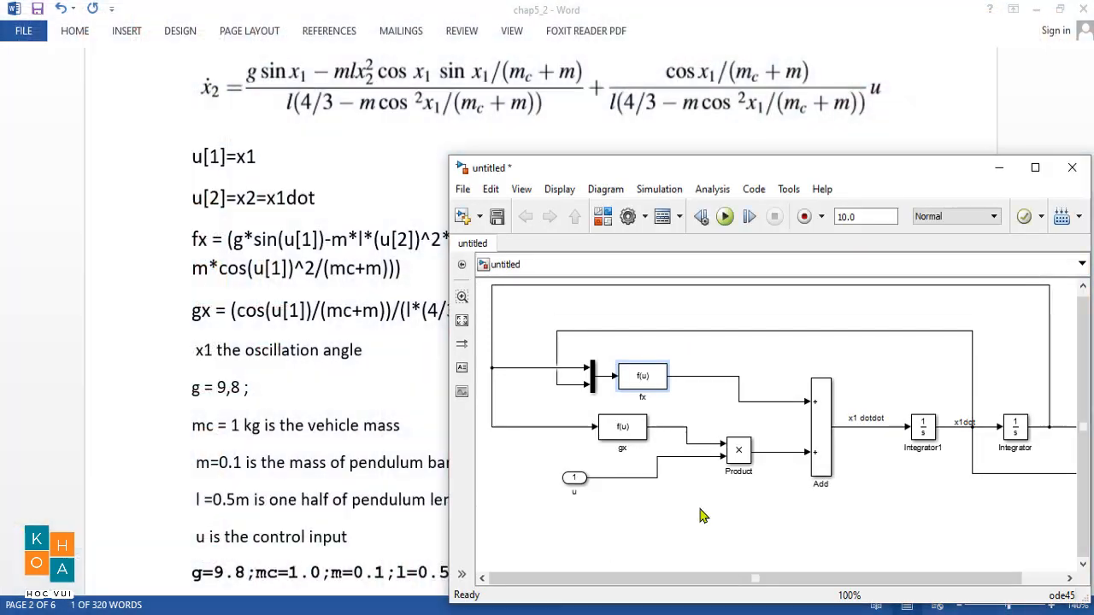
double_click(623, 426)
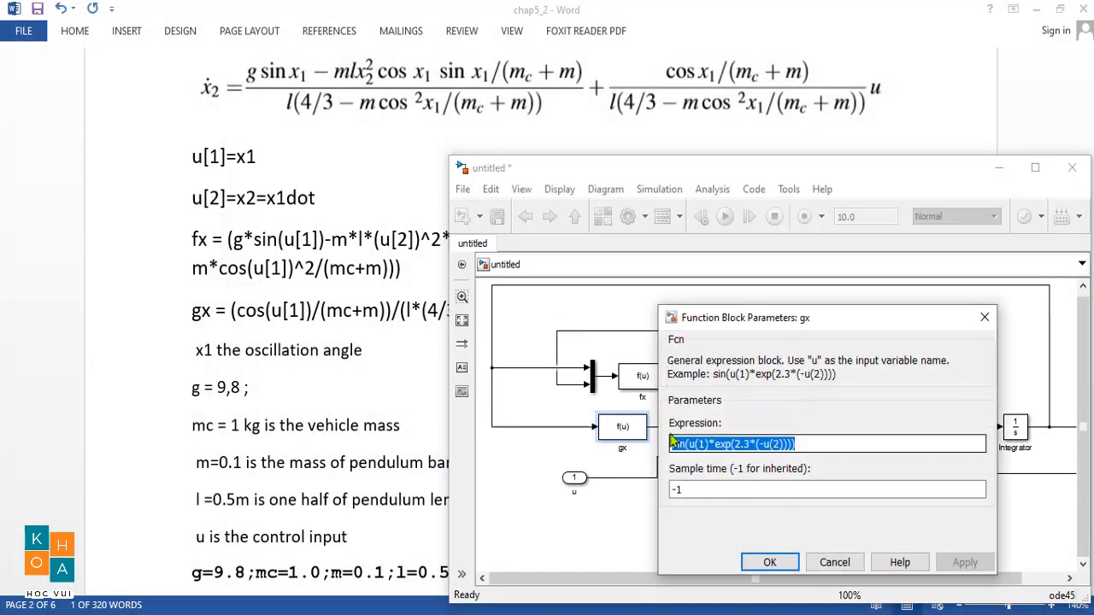
key(ctrl+v)
click(966, 563)
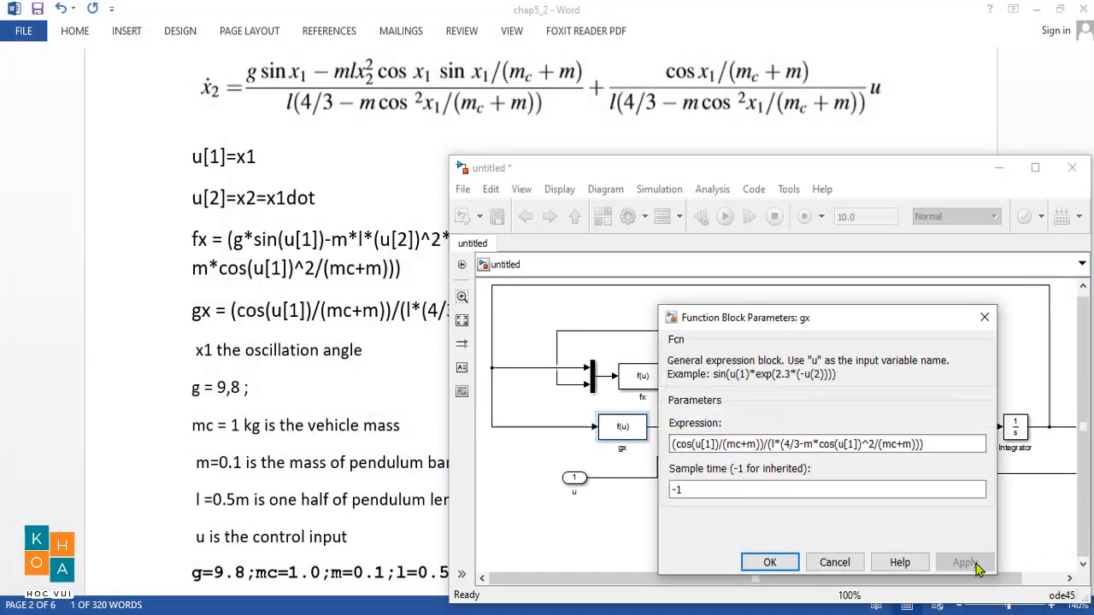
click(771, 563)
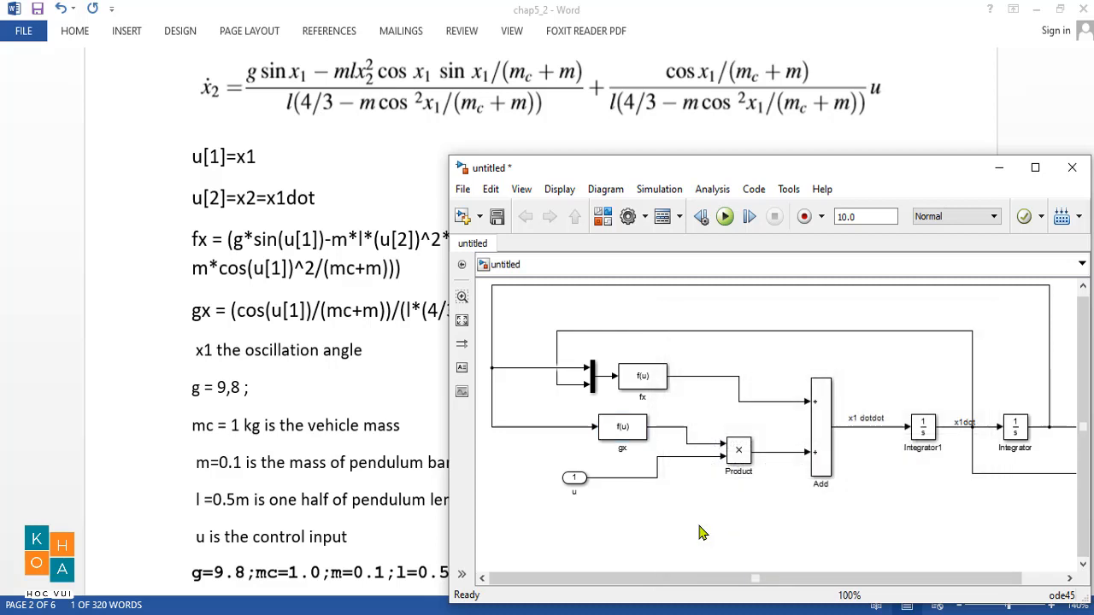
Step: Move the u input block out beyond the feedback lines and group the entire diagram into a subsystem
key(space)
drag(623, 501, 516, 496)
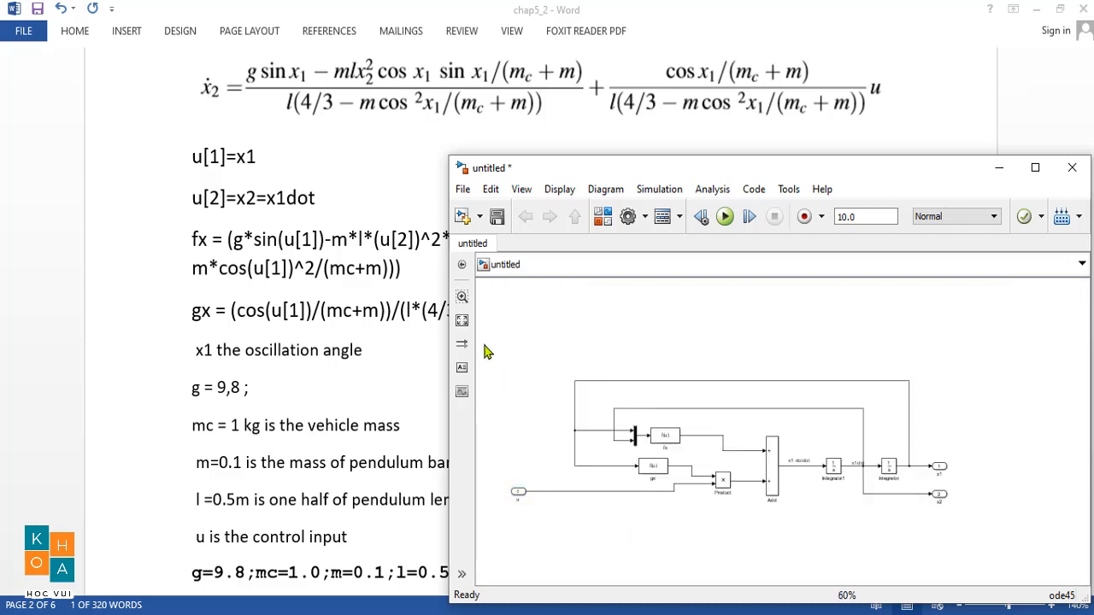
key(space)
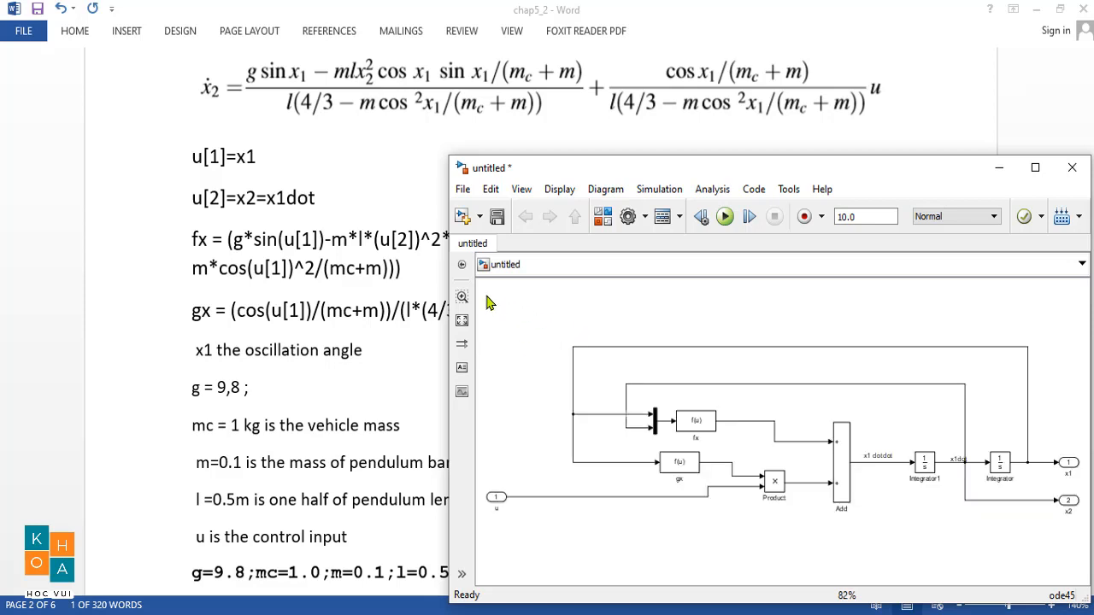
drag(487, 296, 1077, 552)
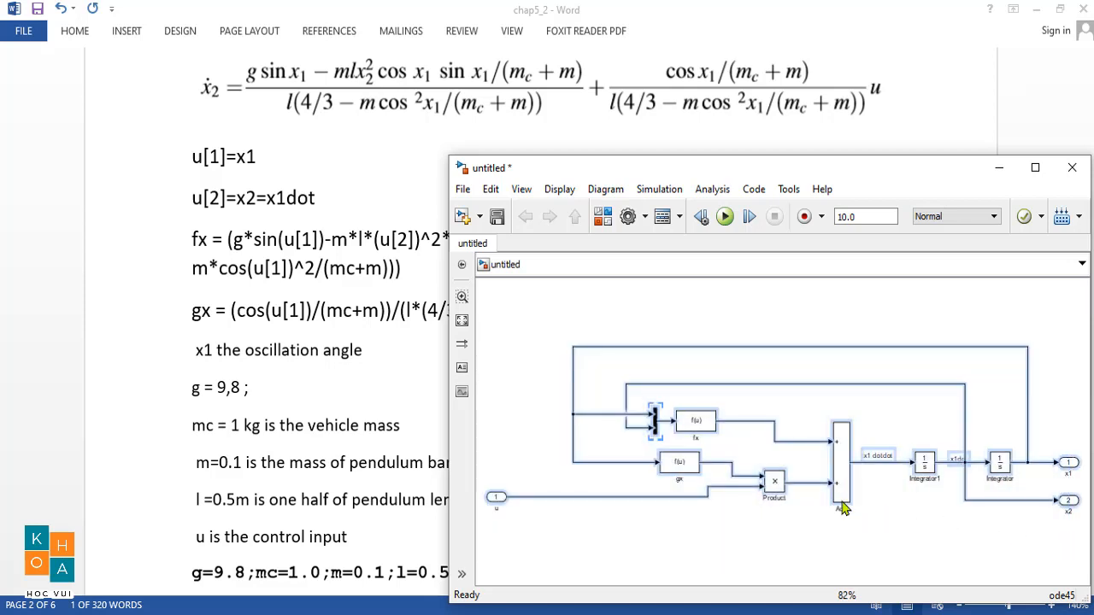
right_click(681, 475)
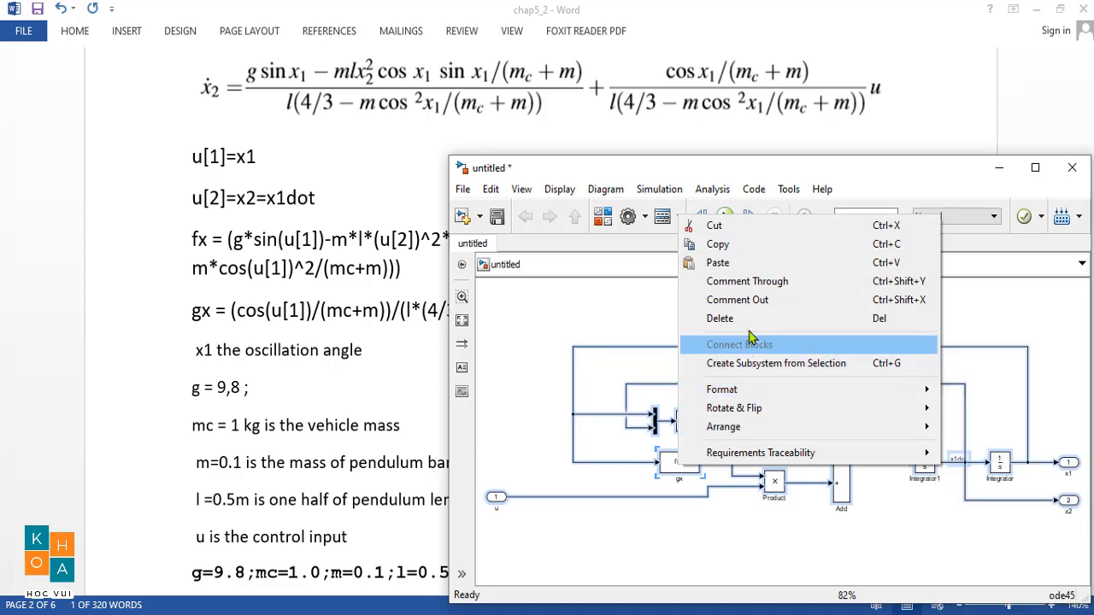
click(760, 365)
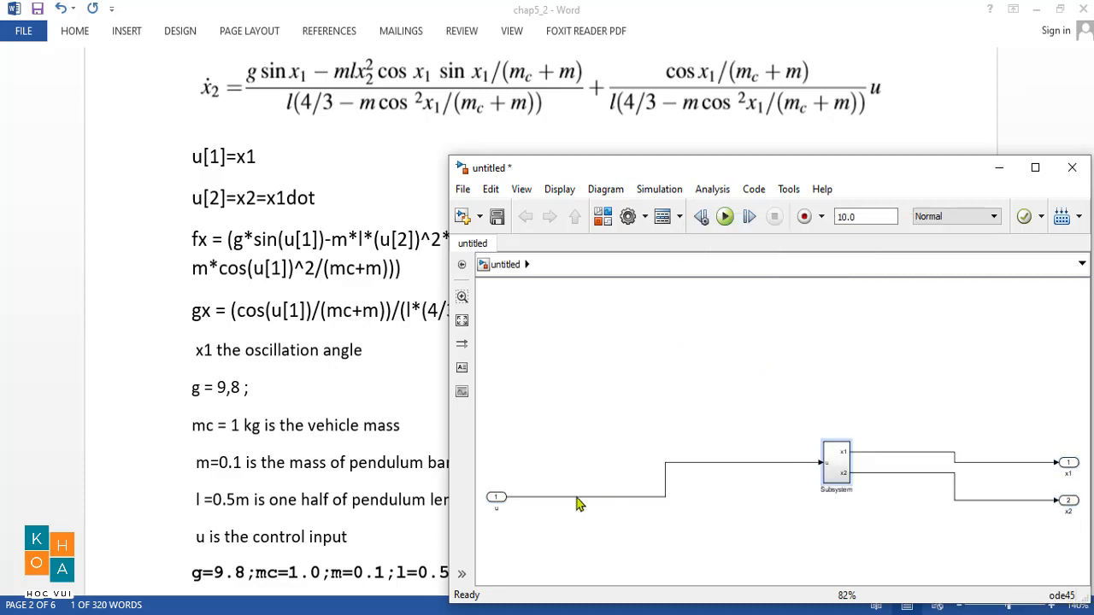
Step: Delete the u, x1 and x2 port blocks outside the subsystem together with their lines
drag(496, 499, 706, 464)
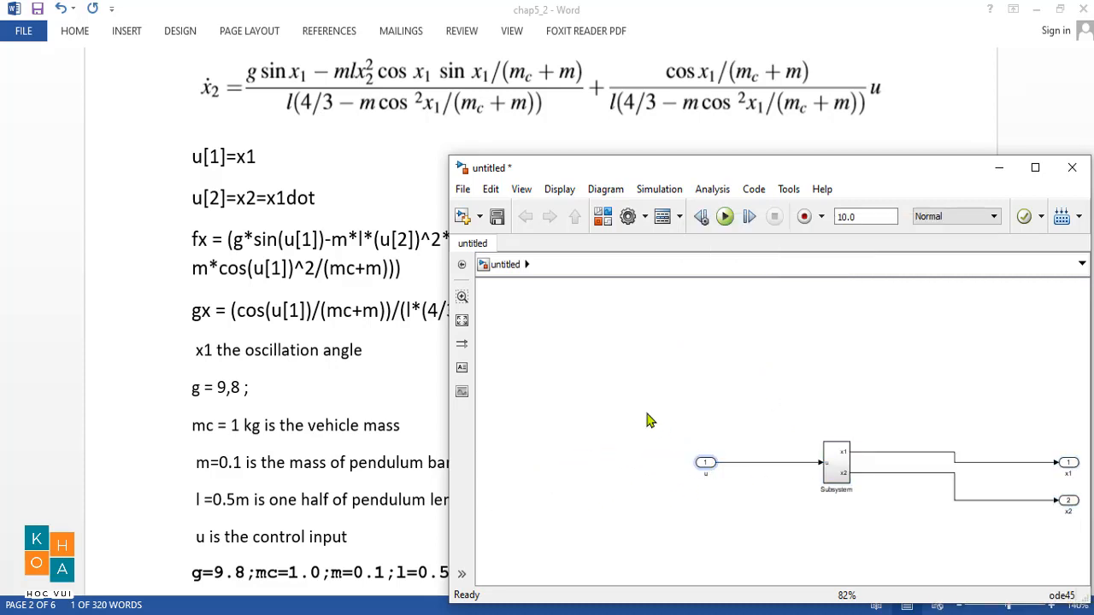
drag(647, 415, 750, 542)
key(Delete)
drag(966, 384, 1086, 547)
key(Delete)
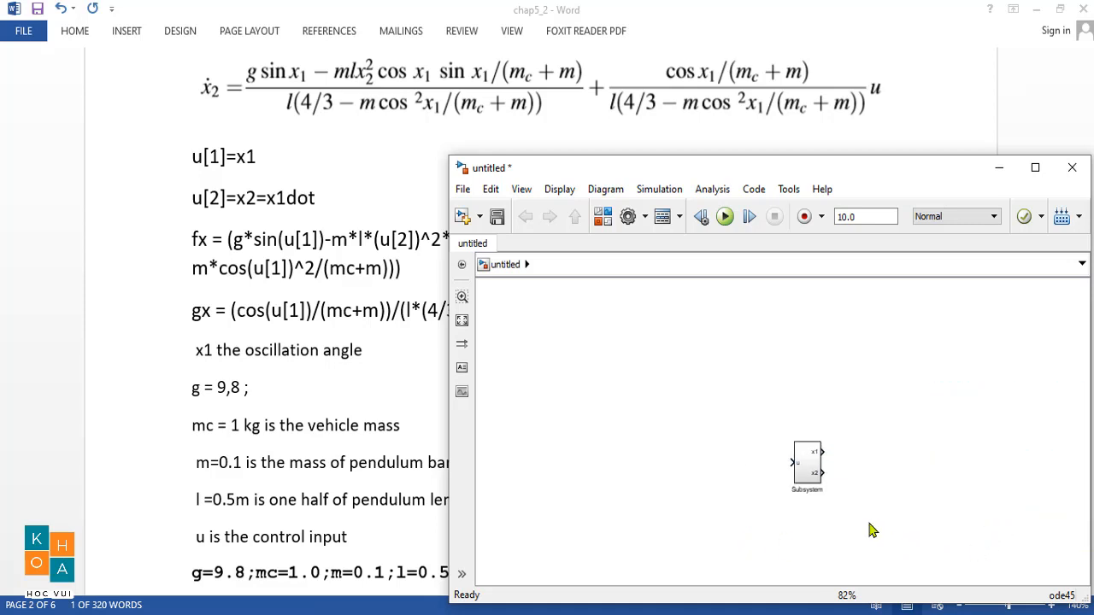
scroll(783, 505, up, 5)
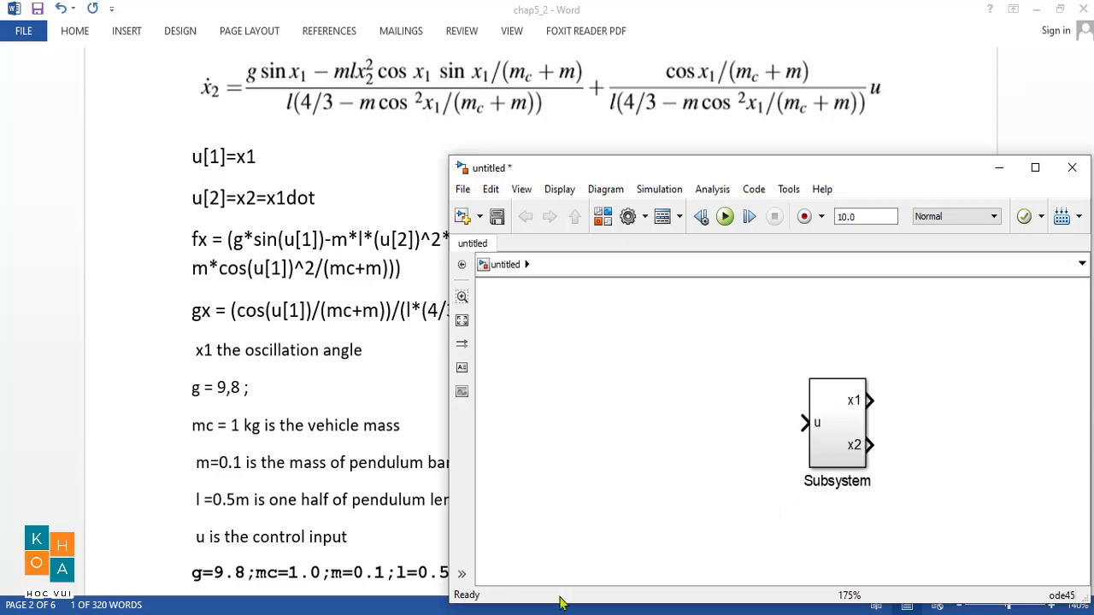
Step: Switch to Word and copy all program code from the "%Control law program: chap5_2ctrl.m" line through the final "sys(4)=gx;" line
key(alt+Tab)
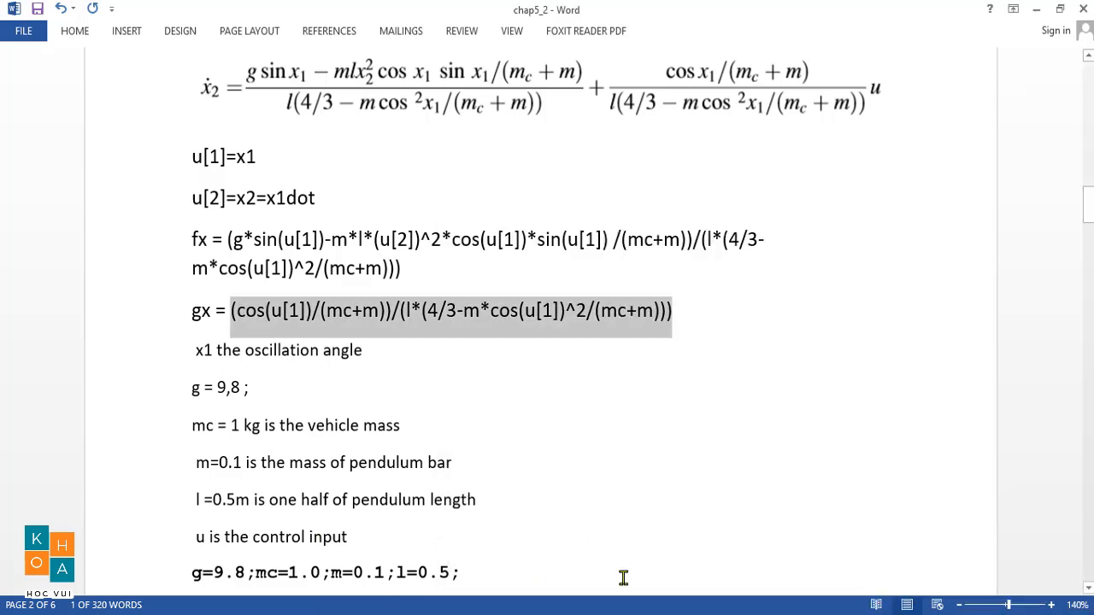
scroll(323, 400, down, 10)
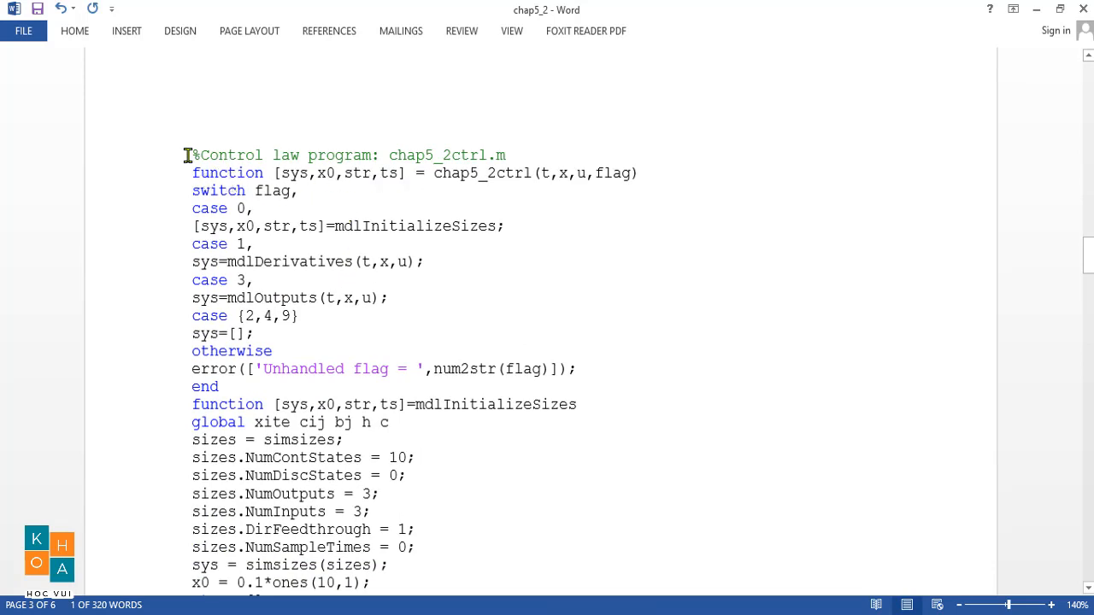
drag(187, 155, 418, 414)
scroll(374, 419, down, 3)
scroll(429, 410, down, 3)
scroll(429, 410, down, 2)
scroll(429, 409, down, 2)
scroll(428, 410, down, 6)
scroll(428, 409, down, 7)
scroll(428, 409, down, 13)
scroll(428, 410, down, 2)
scroll(428, 409, down, 10)
scroll(428, 409, down, 7)
right_click(251, 220)
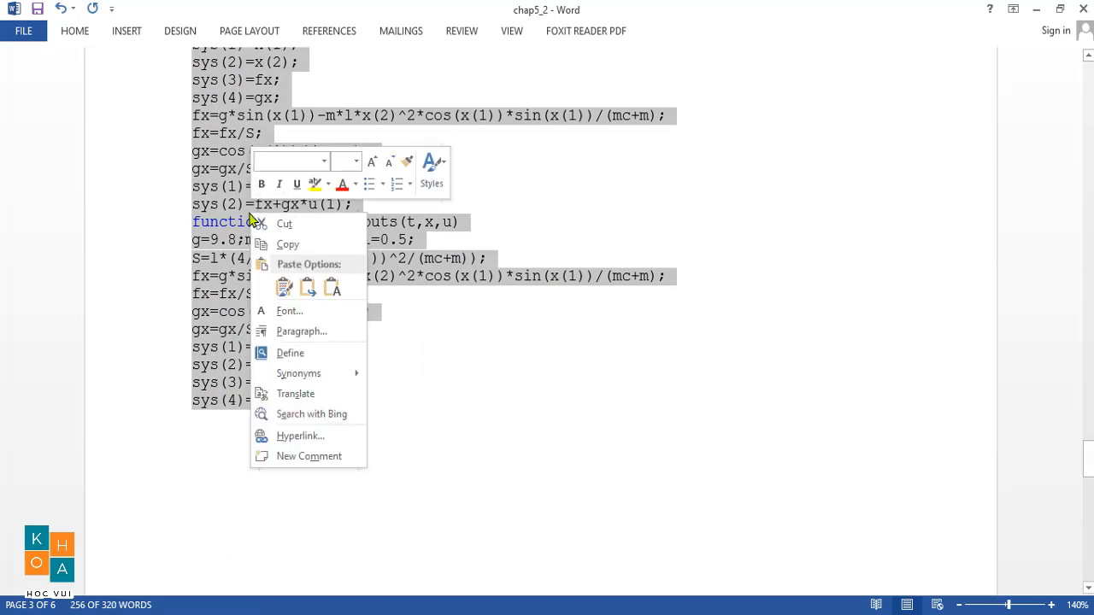
click(295, 250)
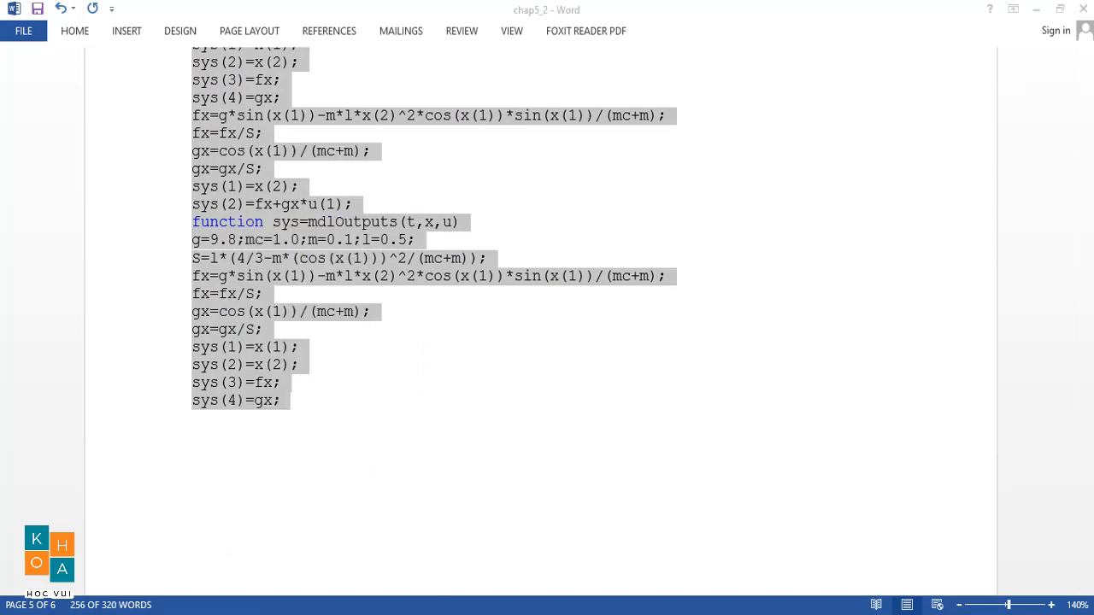
Step: Switch to MATLAB, create a new script and paste the copied program code into it
mouse_move(342, 590)
click(347, 572)
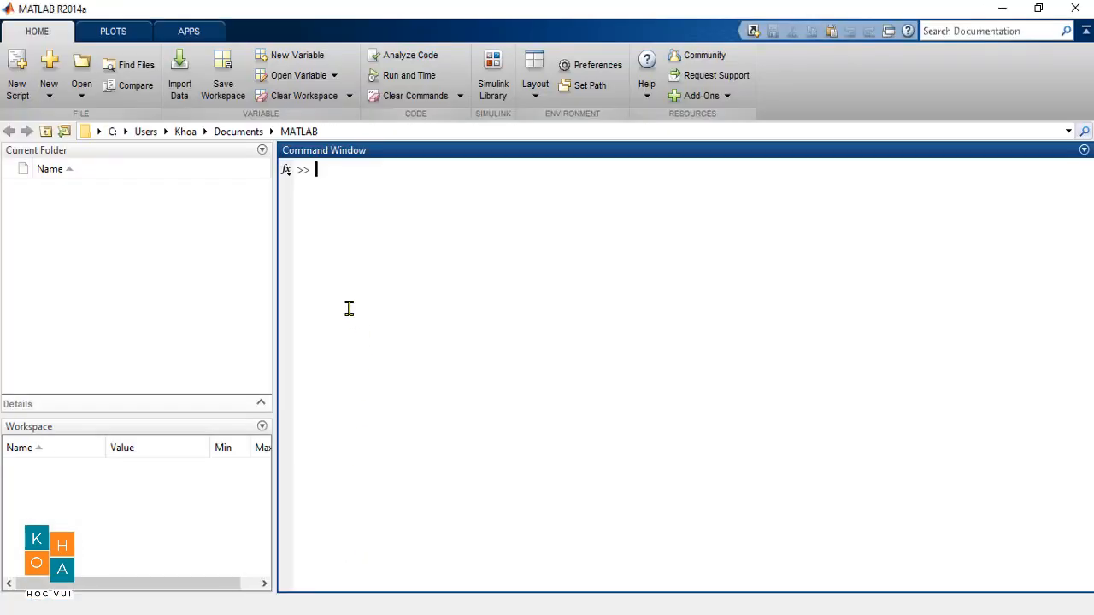
click(16, 64)
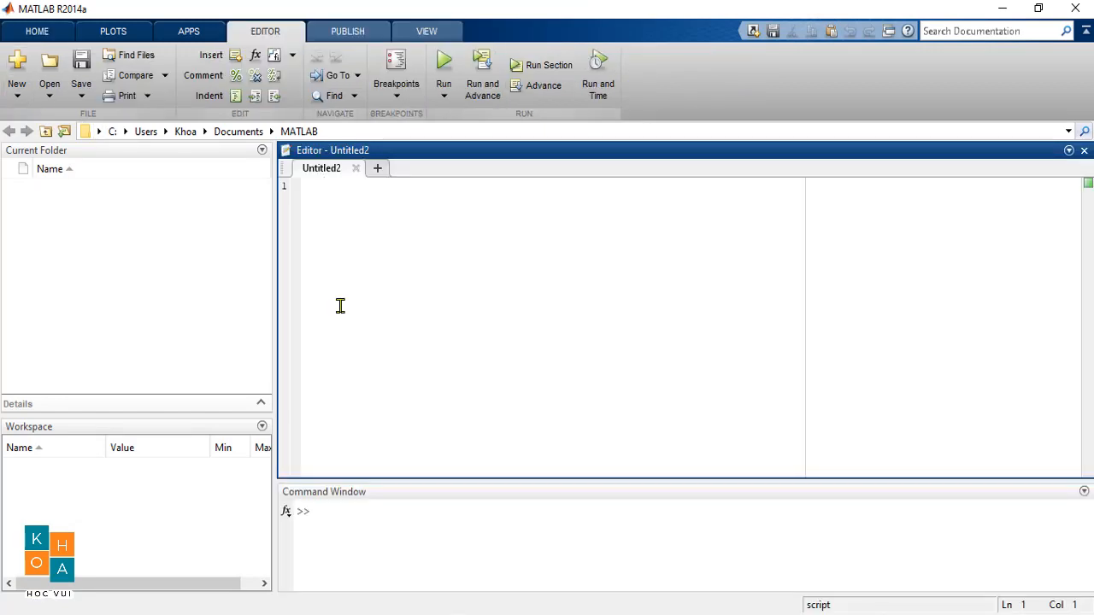
key(ctrl+v)
scroll(435, 317, up, 20)
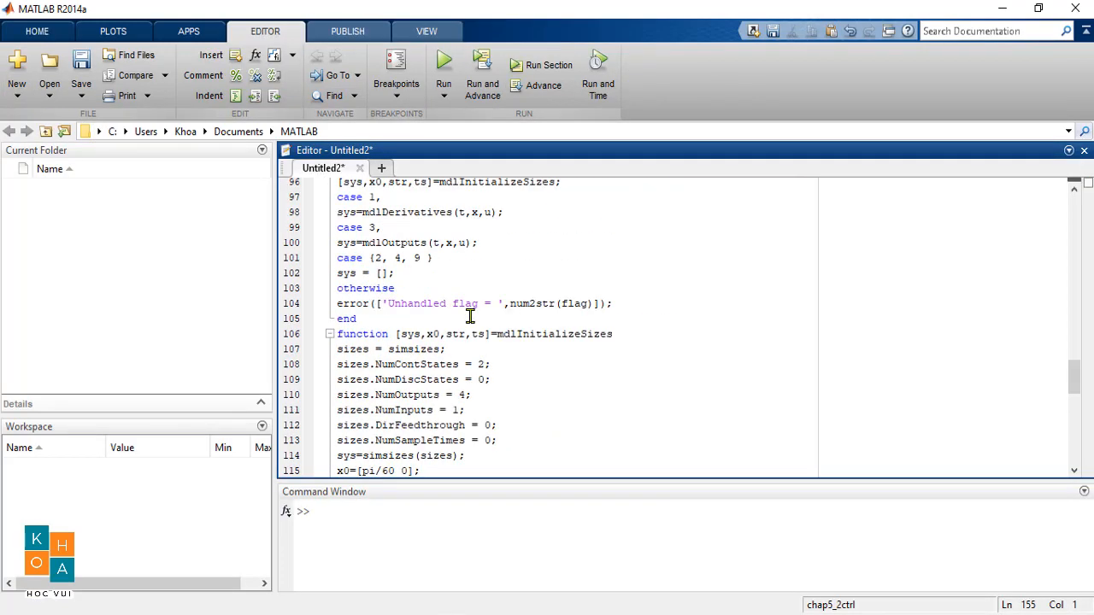
scroll(470, 317, up, 17)
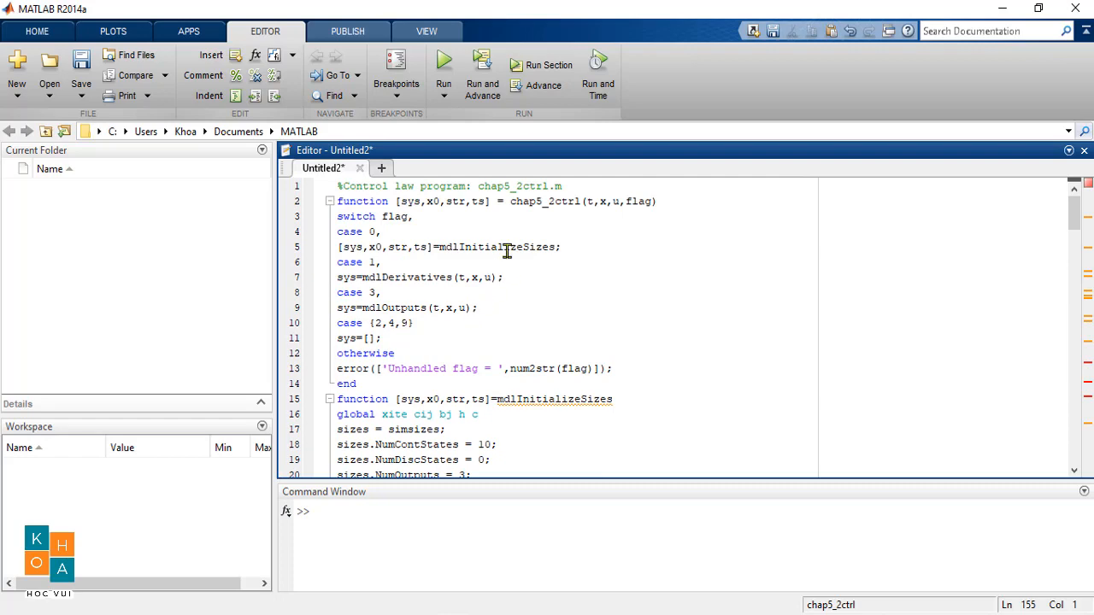
Step: Save the script as chap5_2ctrl.m in the MATLAB folder and try to run it
click(81, 62)
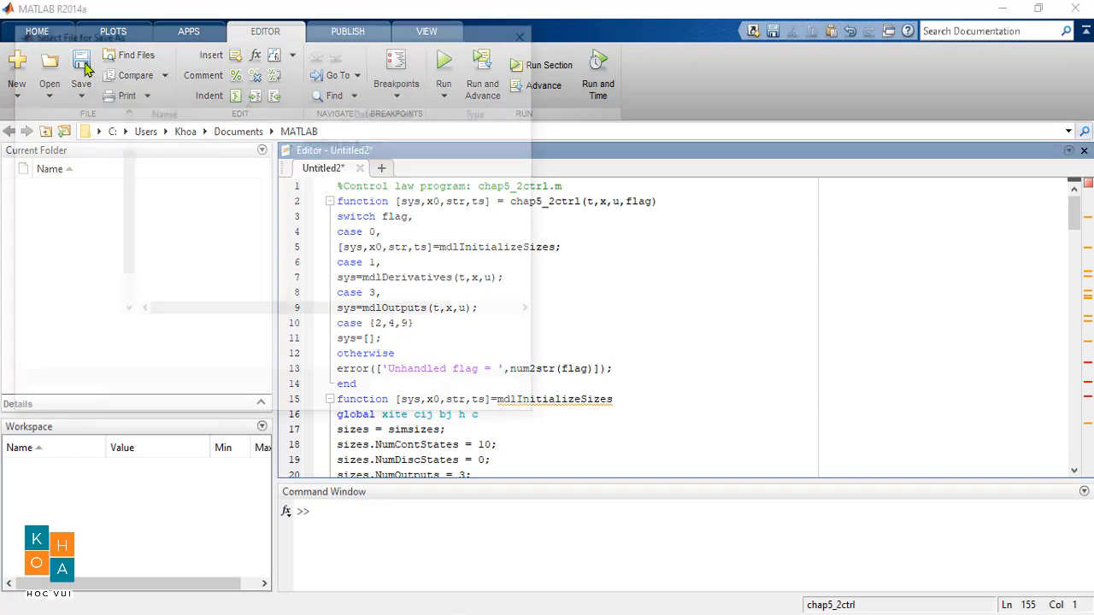
click(416, 400)
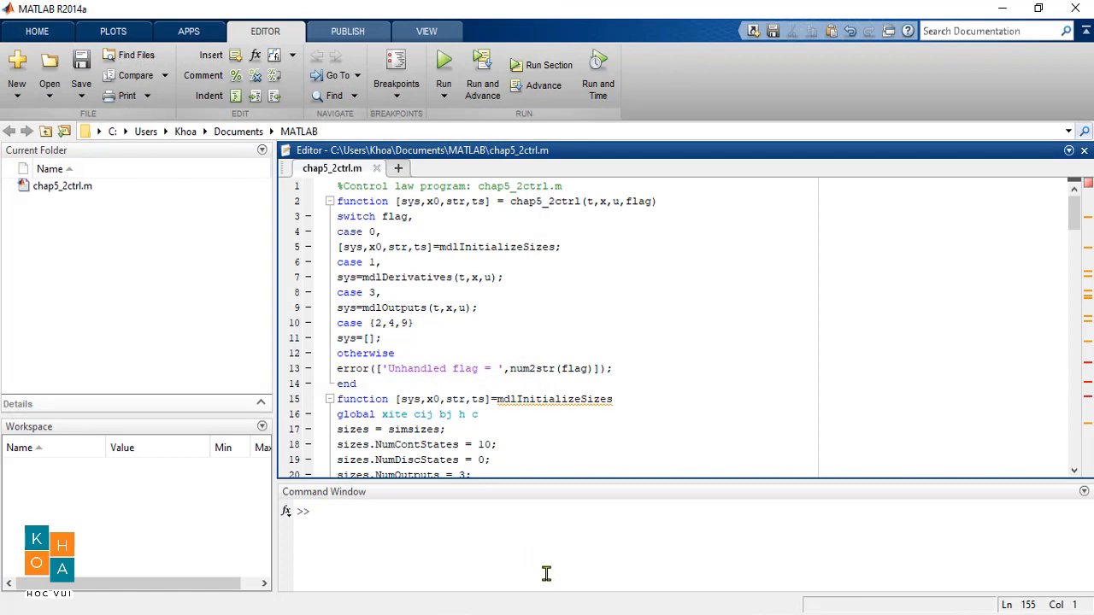
click(443, 64)
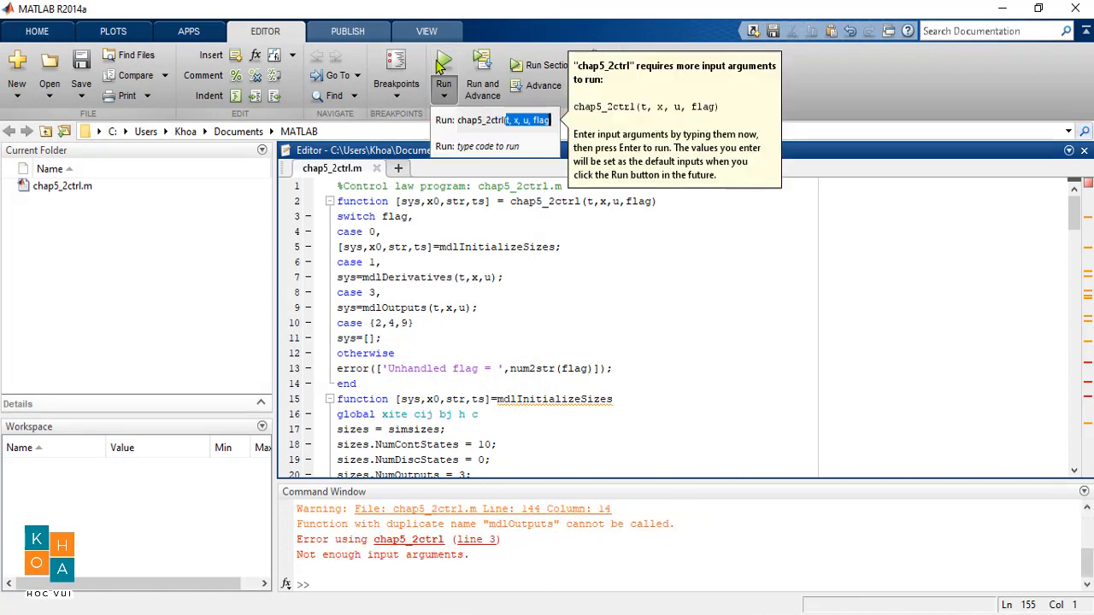
click(338, 585)
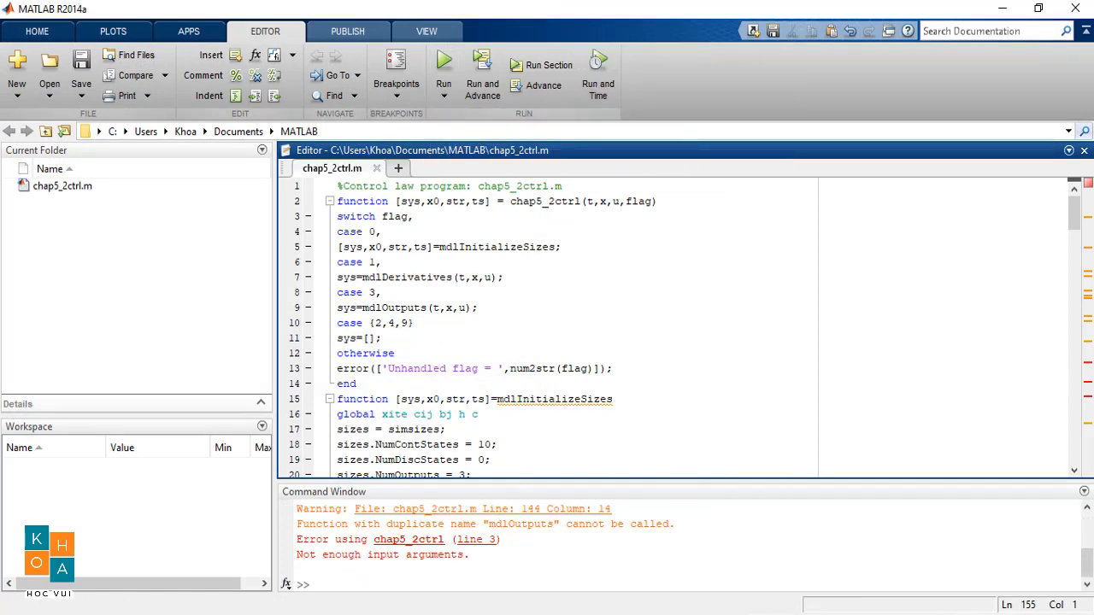
Step: Switch to the untitled Simulink model and add an S-Function block from User-Defined Functions ahead of the Subsystem
mouse_move(590, 568)
click(541, 571)
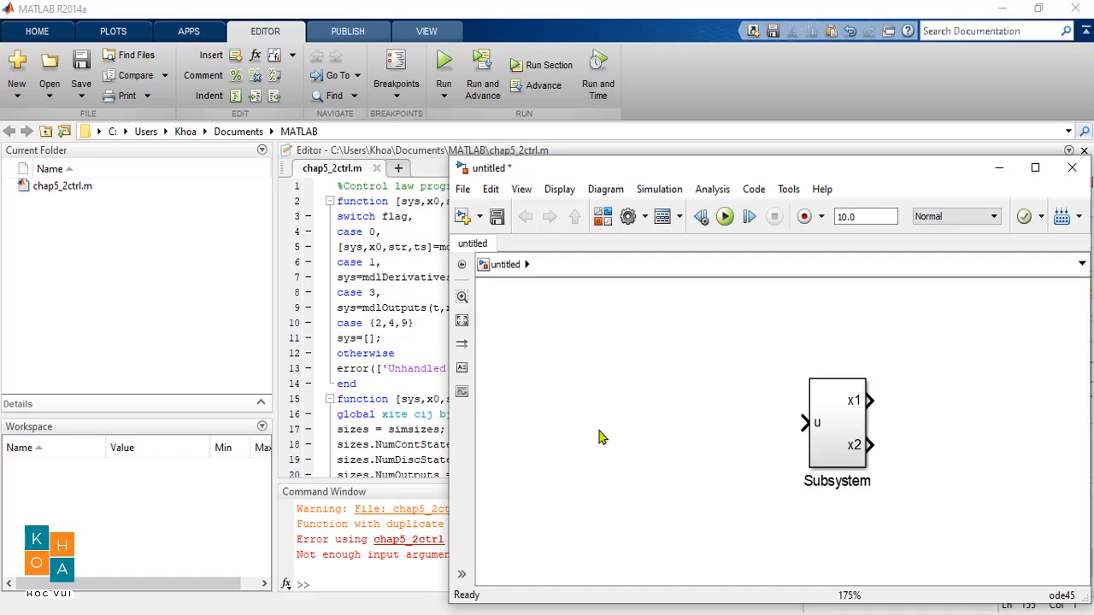
click(603, 216)
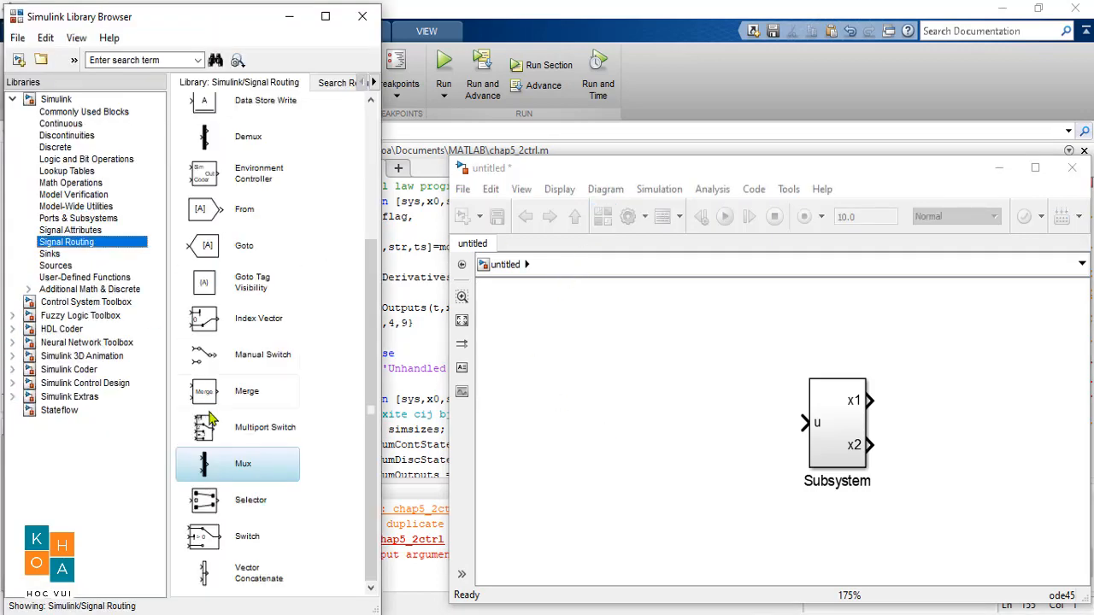
click(83, 278)
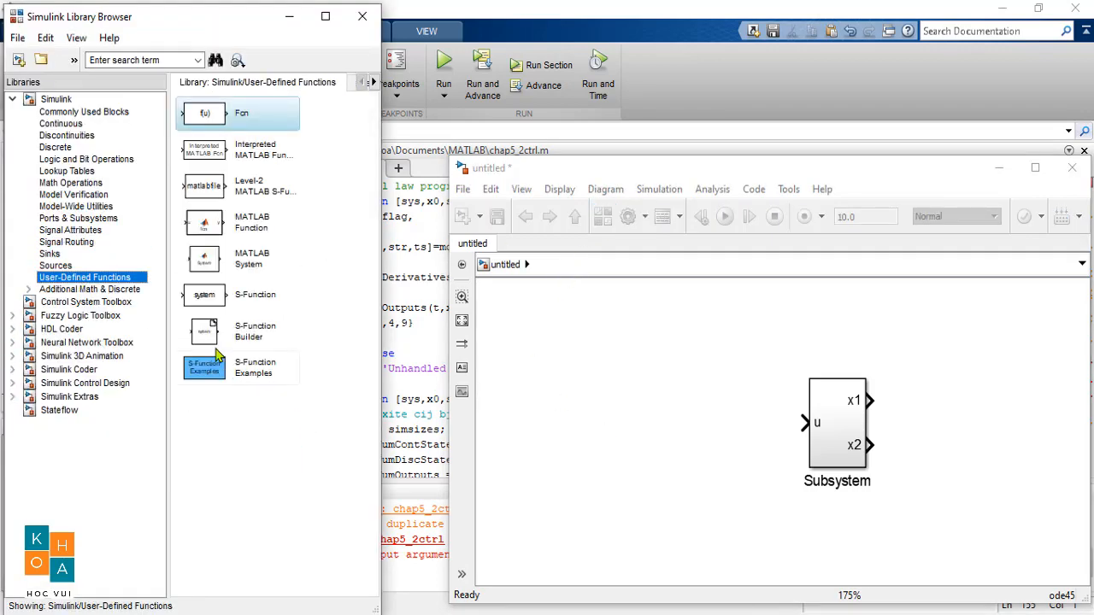
drag(203, 303, 636, 435)
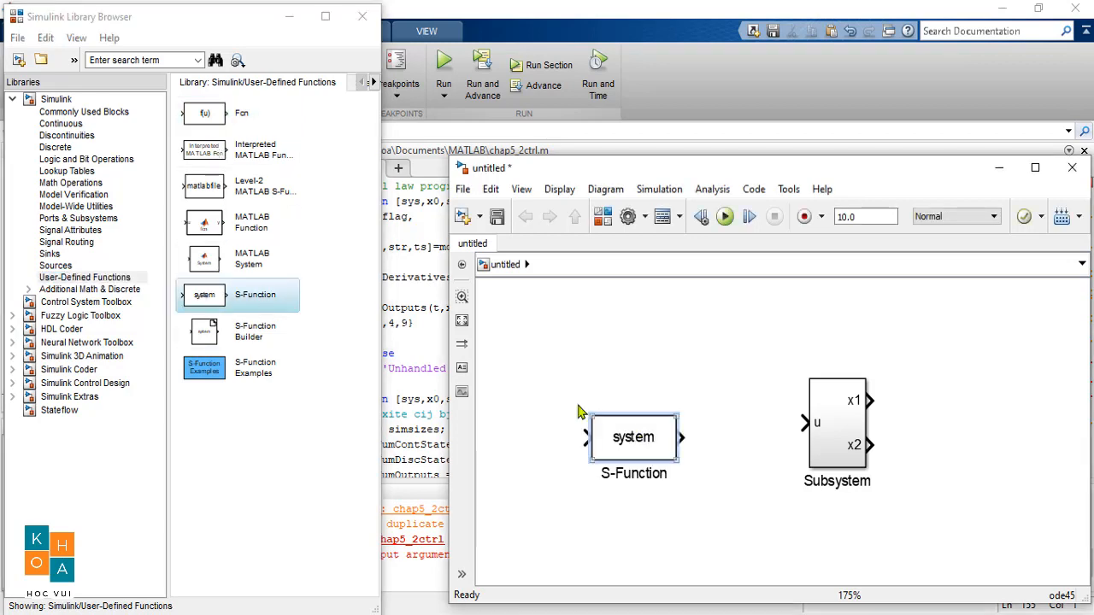
Step: Add a Demux block between the S-Function and the Subsystem and set its number of outputs to 3
click(60, 243)
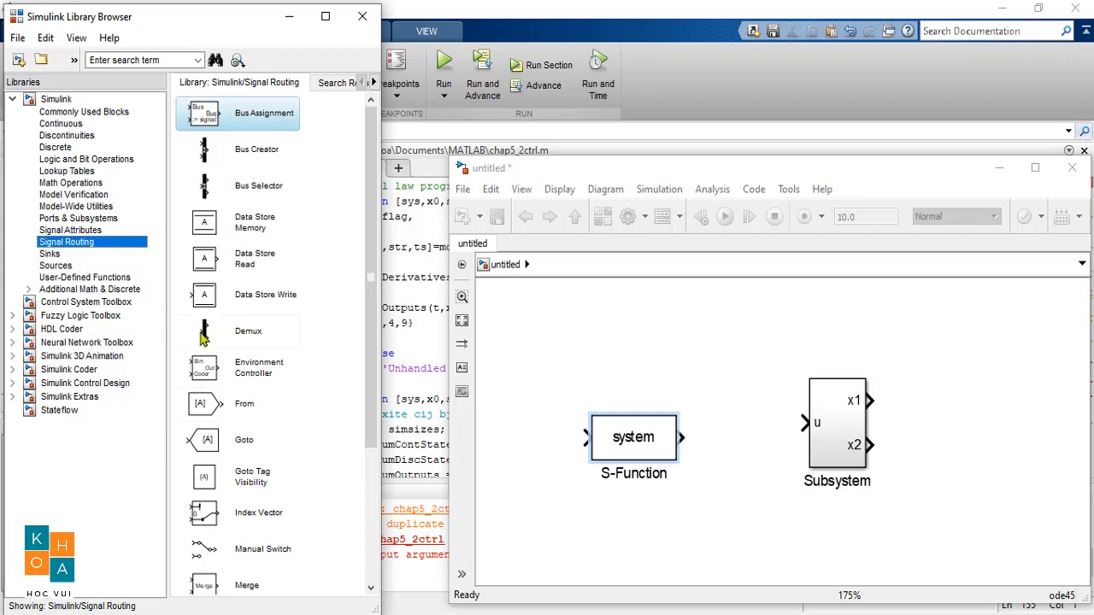
drag(204, 334, 718, 427)
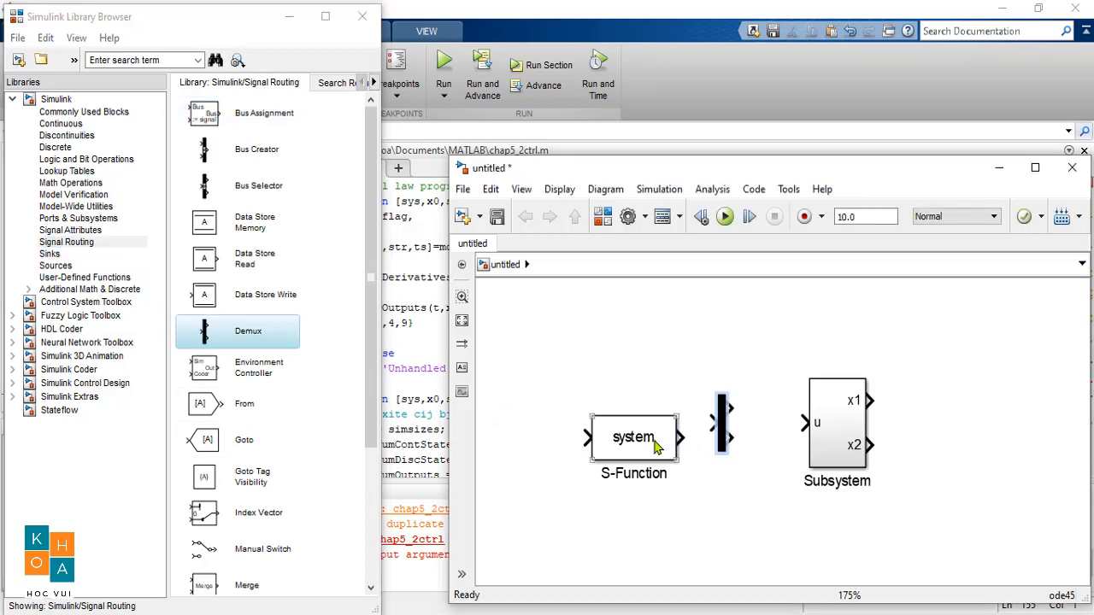
drag(656, 441, 641, 433)
double_click(721, 433)
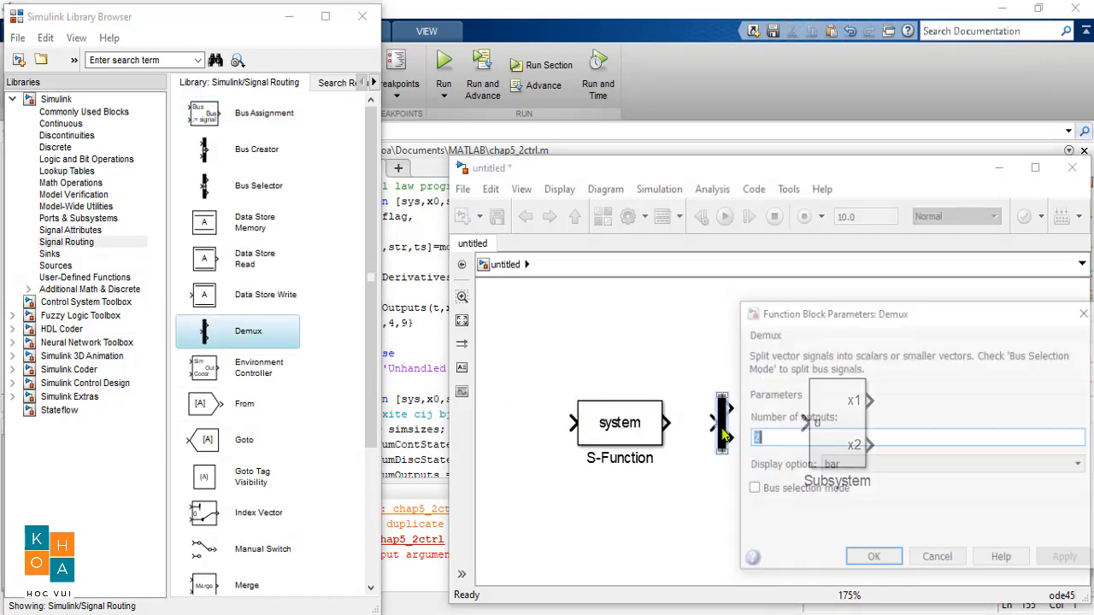
text(3)
key(Return)
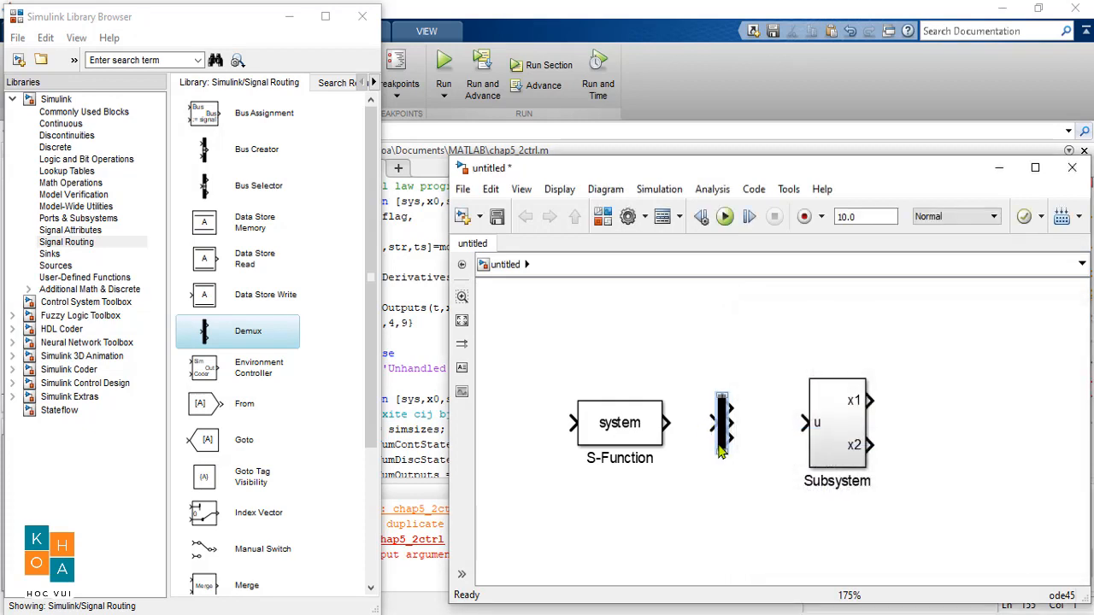
Step: Lengthen the Demux, then connect its first output to the Subsystem's u input and the S-Function output to its input
drag(724, 451, 722, 536)
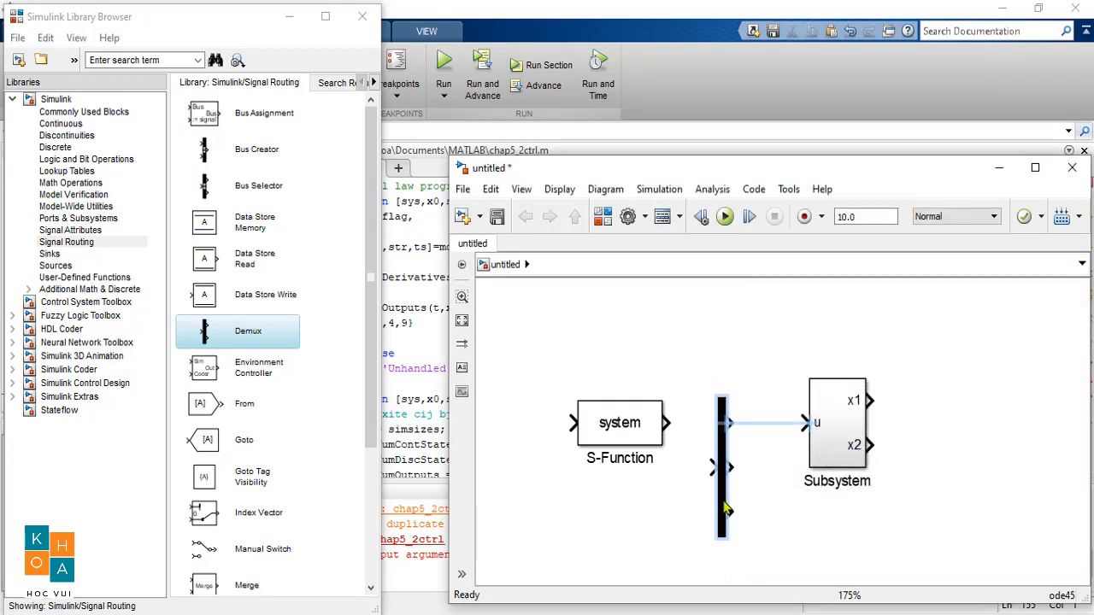
drag(731, 422, 805, 423)
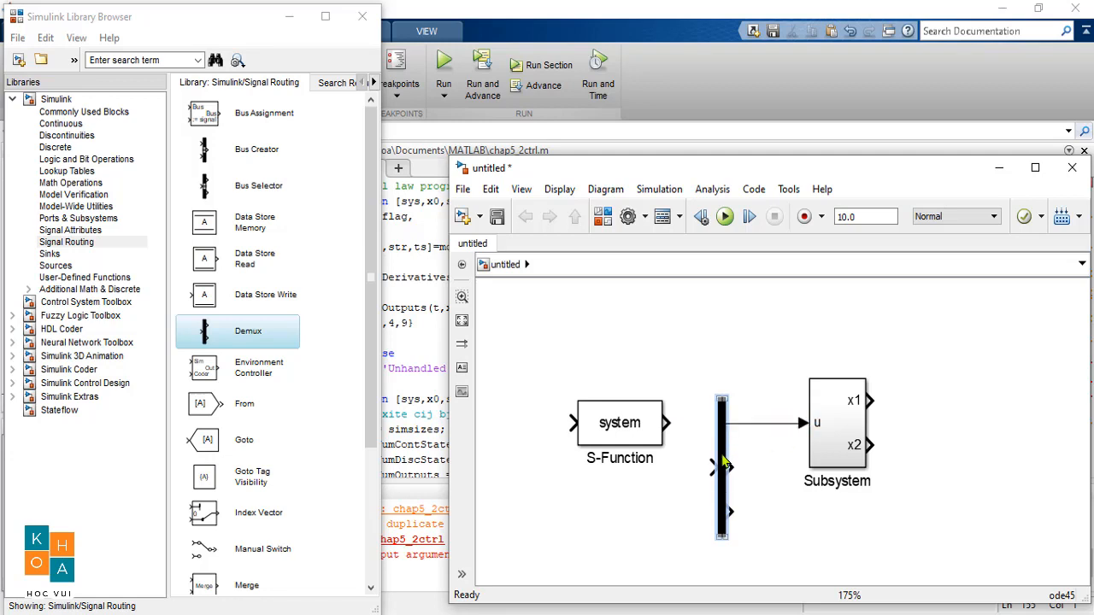
drag(708, 463, 672, 422)
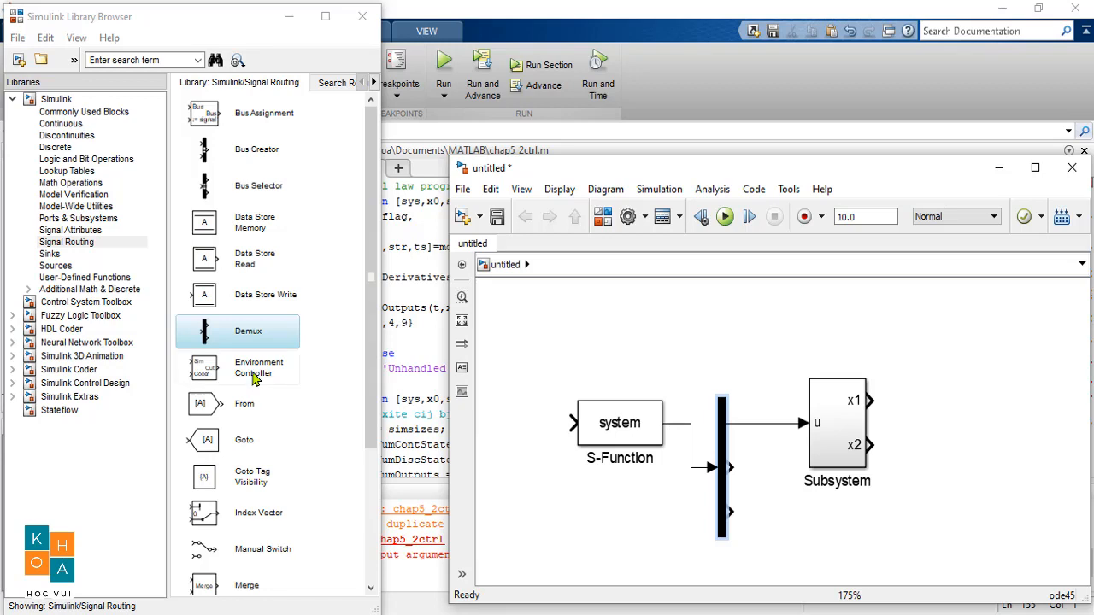
Step: Add two Mux blocks, one beside the Subsystem and one above it, and connect x1 and x2 to the one beside it
scroll(254, 380, down, 3)
click(205, 495)
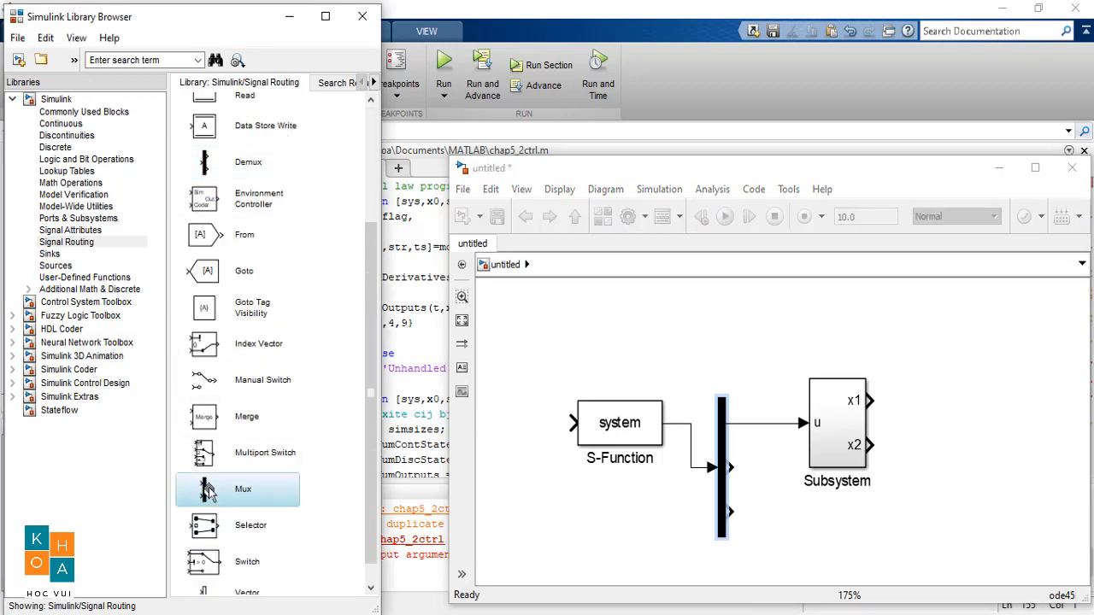
drag(207, 489, 933, 425)
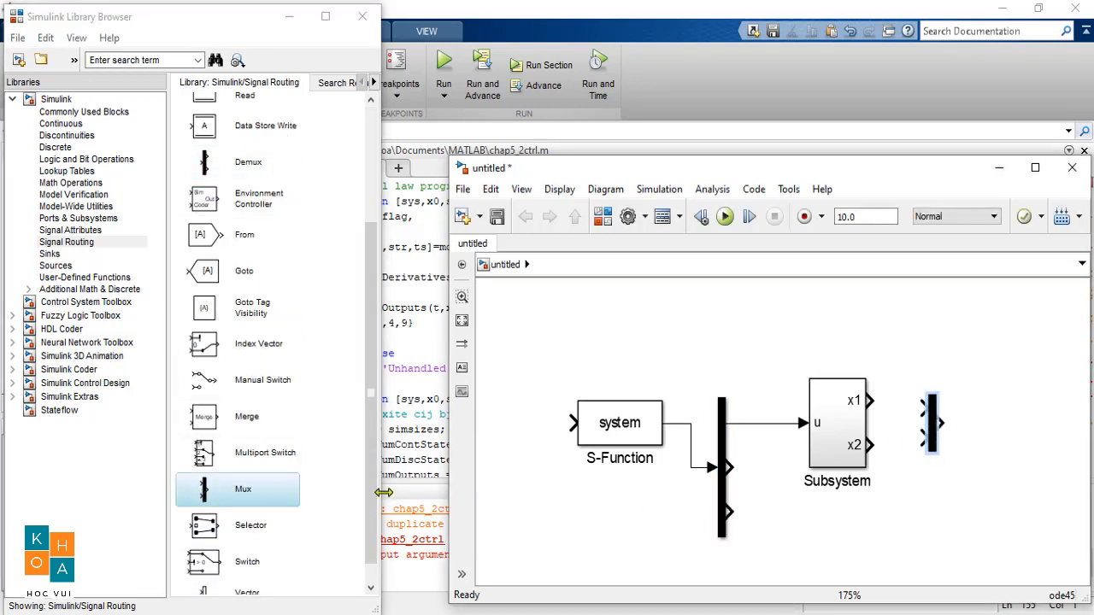
drag(214, 502, 1026, 329)
drag(872, 400, 925, 409)
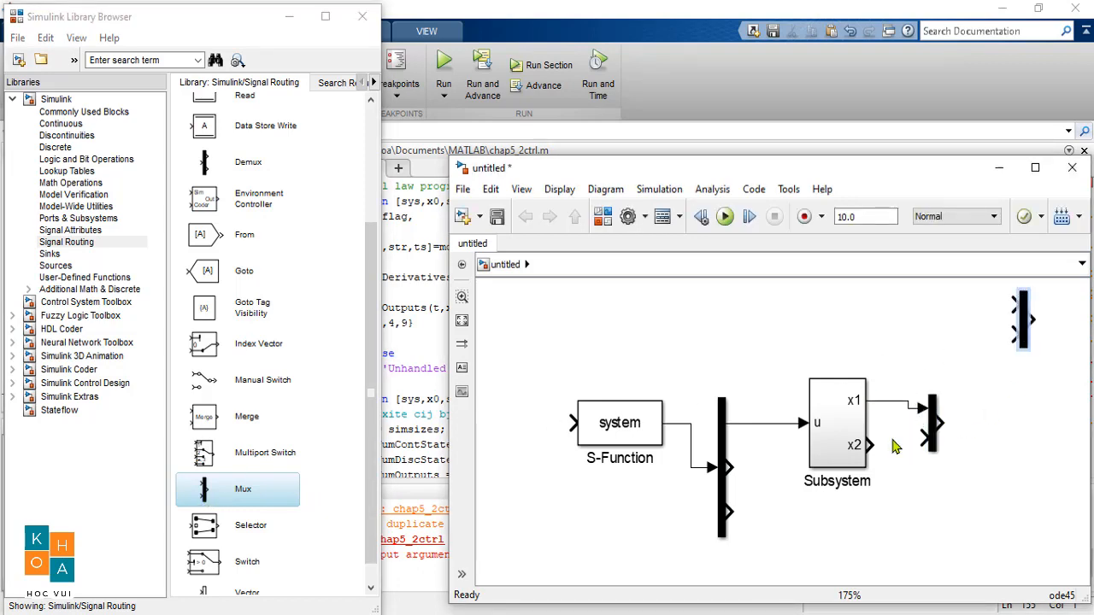
drag(873, 443, 925, 440)
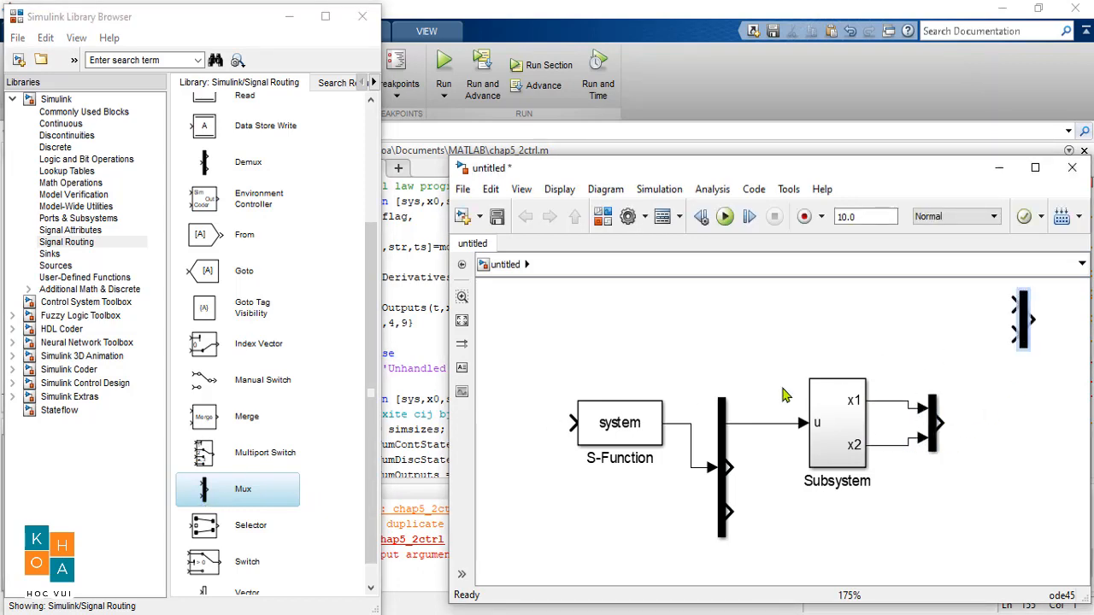
scroll(758, 382, down, 2)
scroll(573, 394, up, 2)
scroll(573, 394, down, 1)
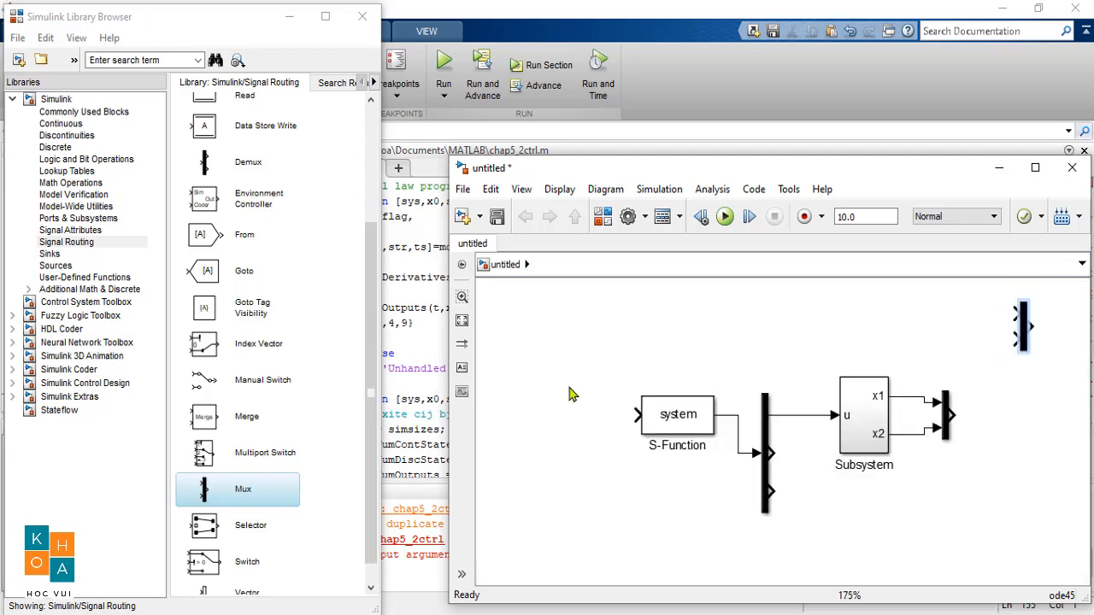
drag(205, 161, 636, 415)
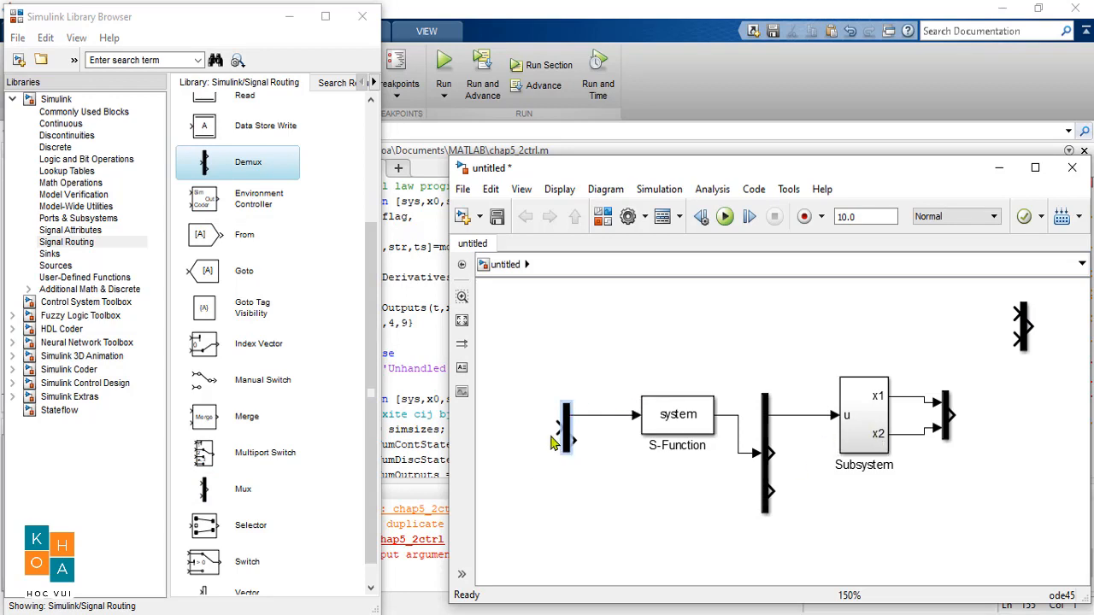
drag(533, 369, 568, 469)
key(Delete)
Step: Add a Mux feeding the S-Function input and route the signal of the x1/x2 Mux back to its second input
mouse_move(204, 491)
mouse_down()
mouse_move(590, 432)
mouse_move(545, 429)
mouse_move(552, 442)
mouse_move(555, 421)
mouse_move(540, 547)
mouse_move(935, 496)
mouse_move(954, 386)
mouse_up()
scroll(777, 450, down, 2)
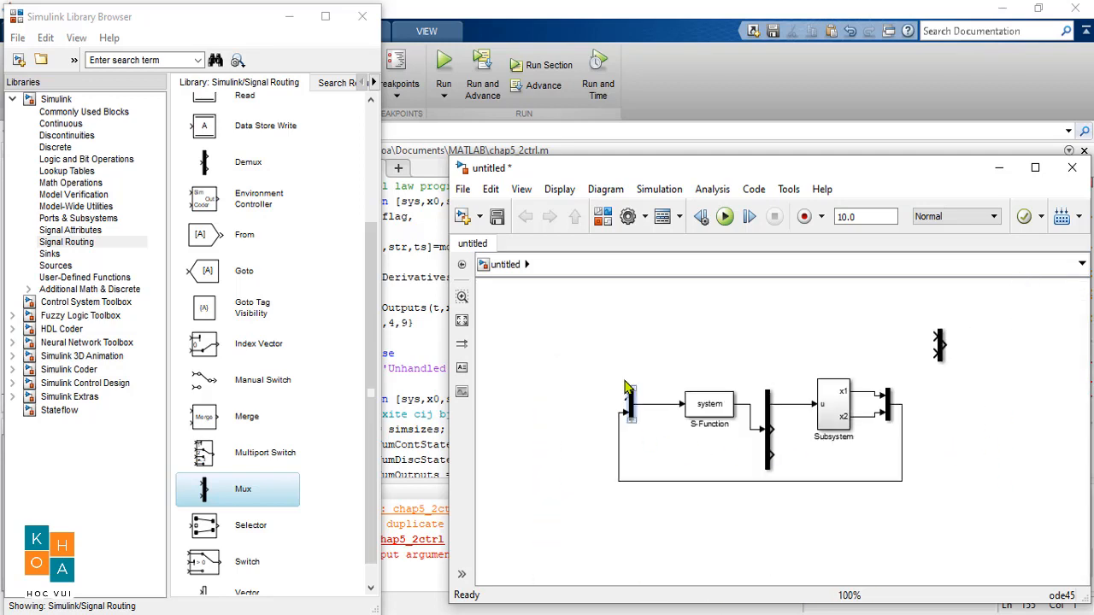
scroll(647, 395, up, 2)
Step: Add a Scope block from the Sinks library above the Subsystem
click(602, 220)
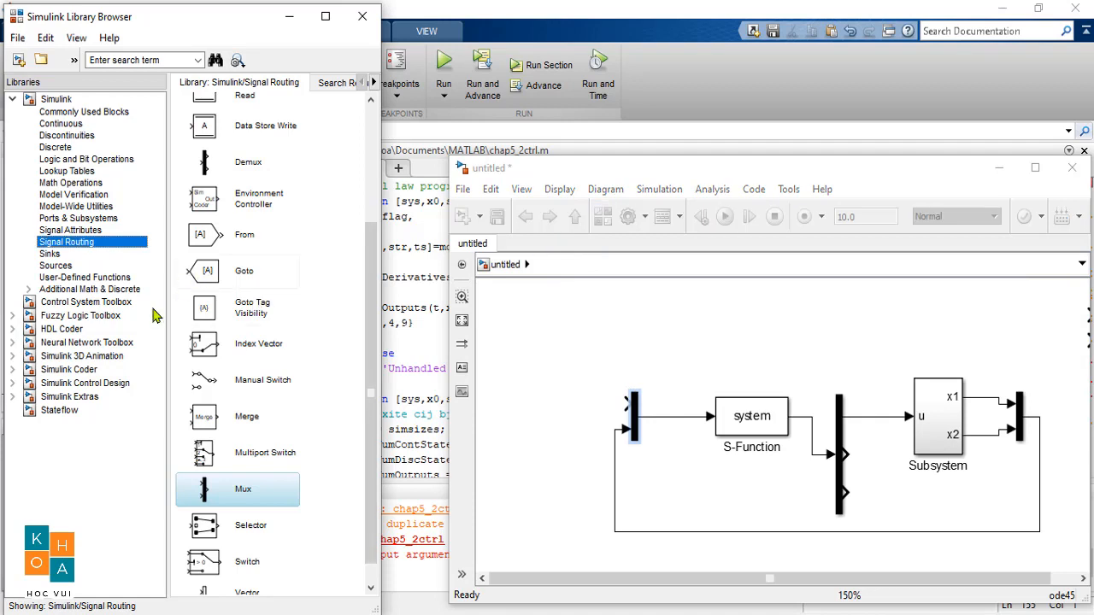
click(49, 254)
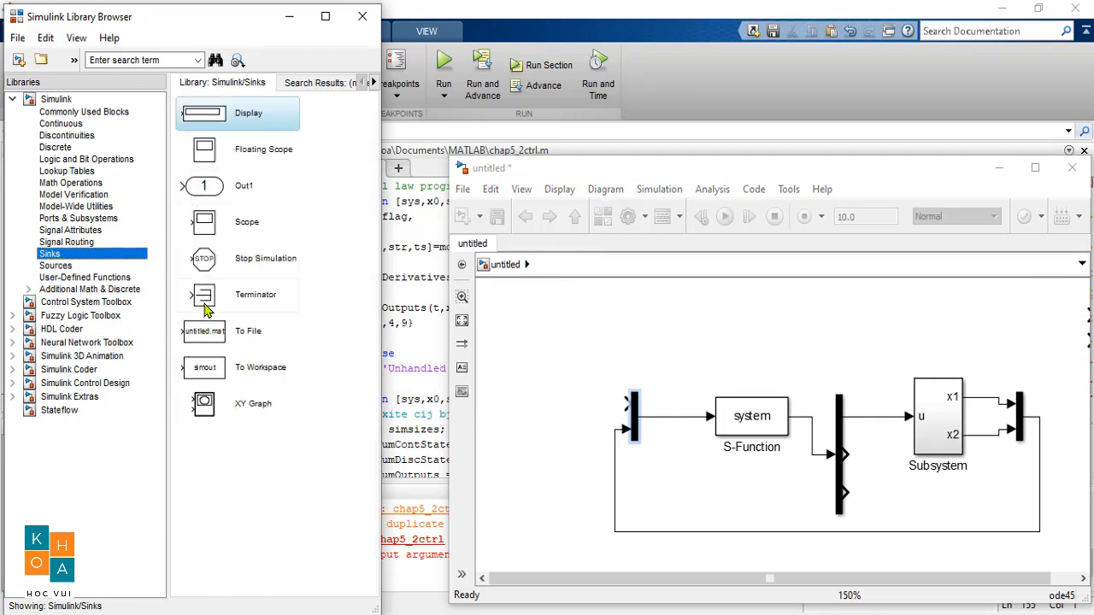
drag(205, 224, 1036, 336)
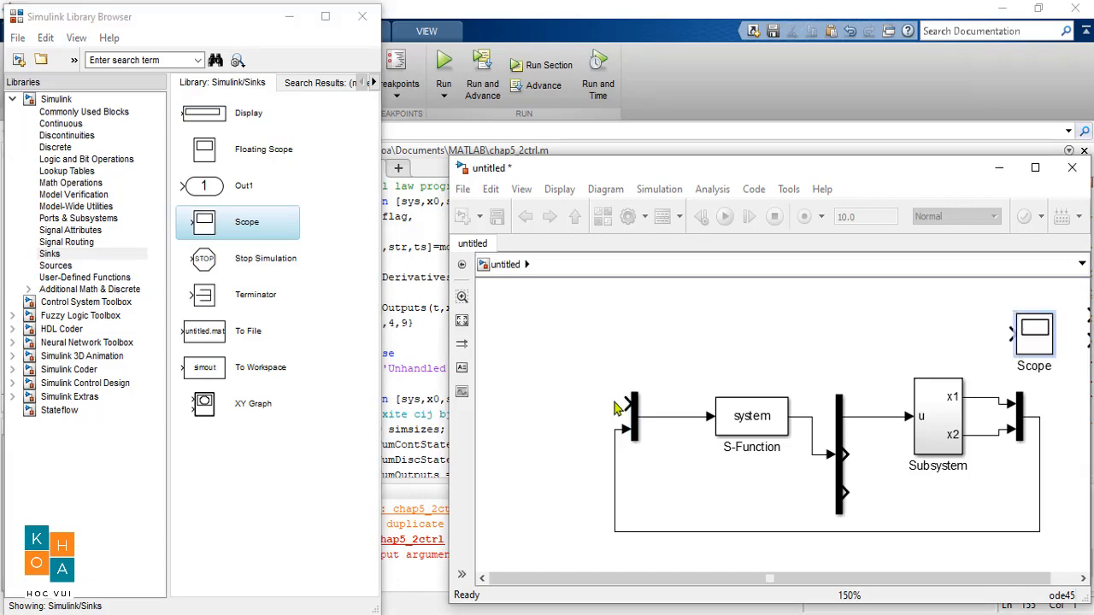
Step: Add a Sine Wave source and connect it to the first input of the Mux ahead of the S-Function
click(56, 266)
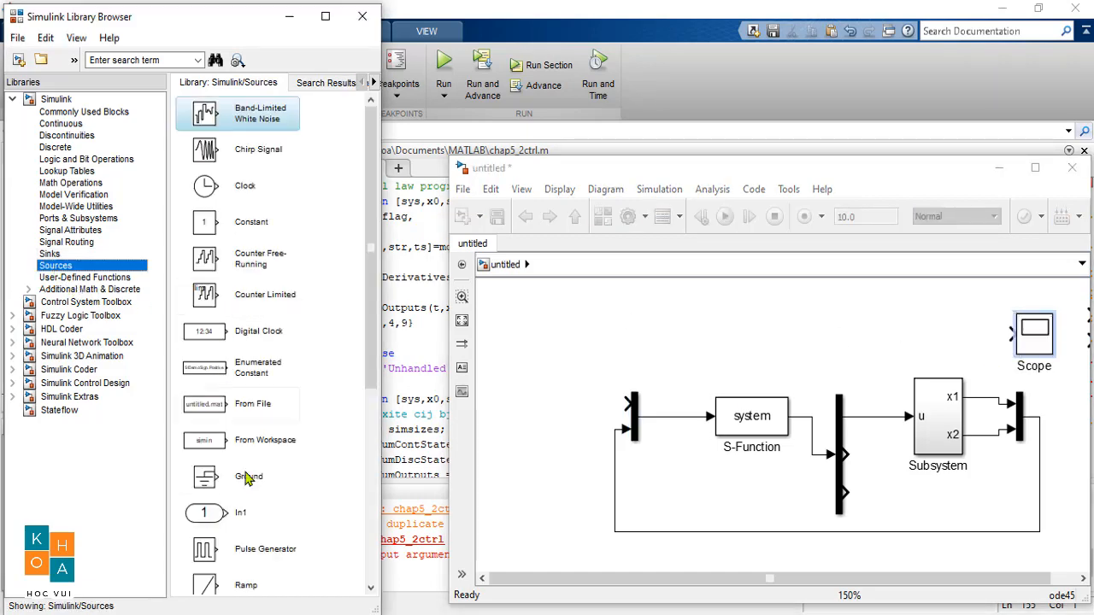
scroll(246, 479, down, 4)
scroll(235, 493, down, 4)
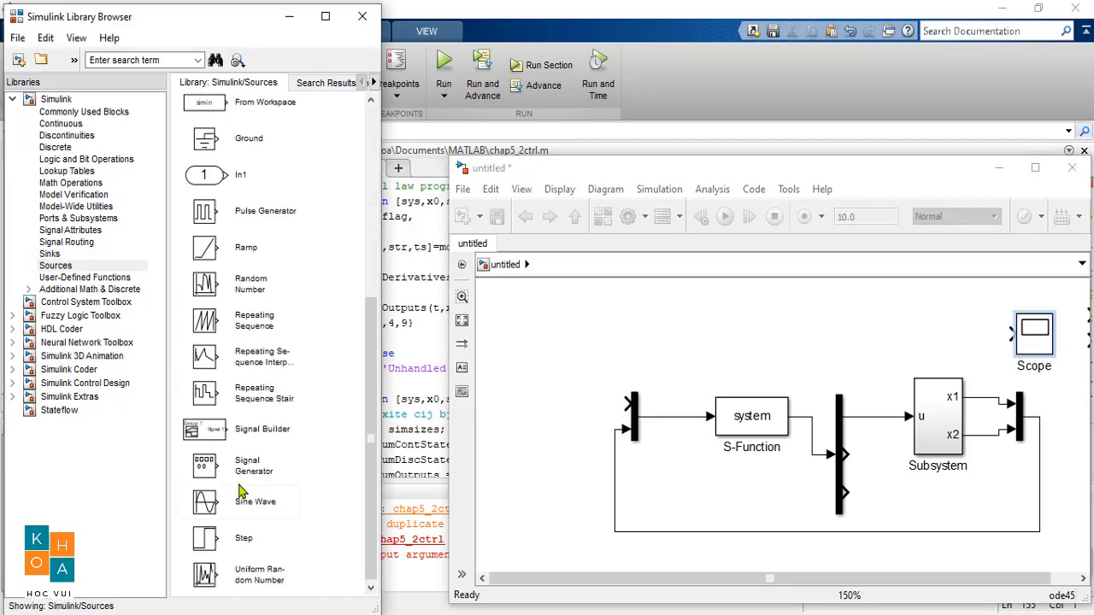
drag(201, 510, 630, 403)
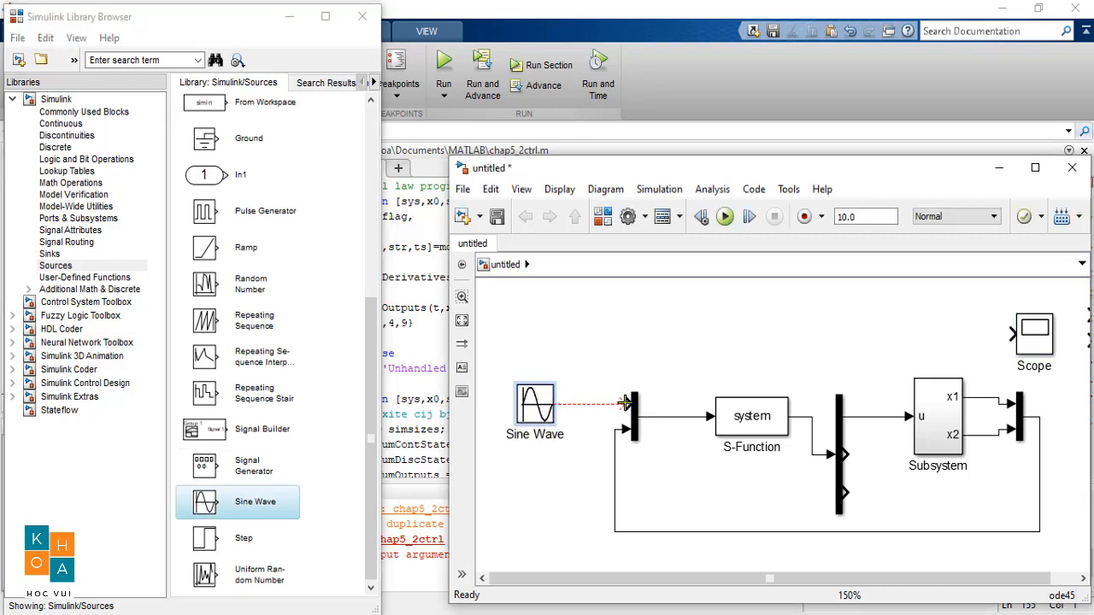
Step: Set the Sine Wave amplitude to 0.1 and apply the change
double_click(536, 414)
click(628, 523)
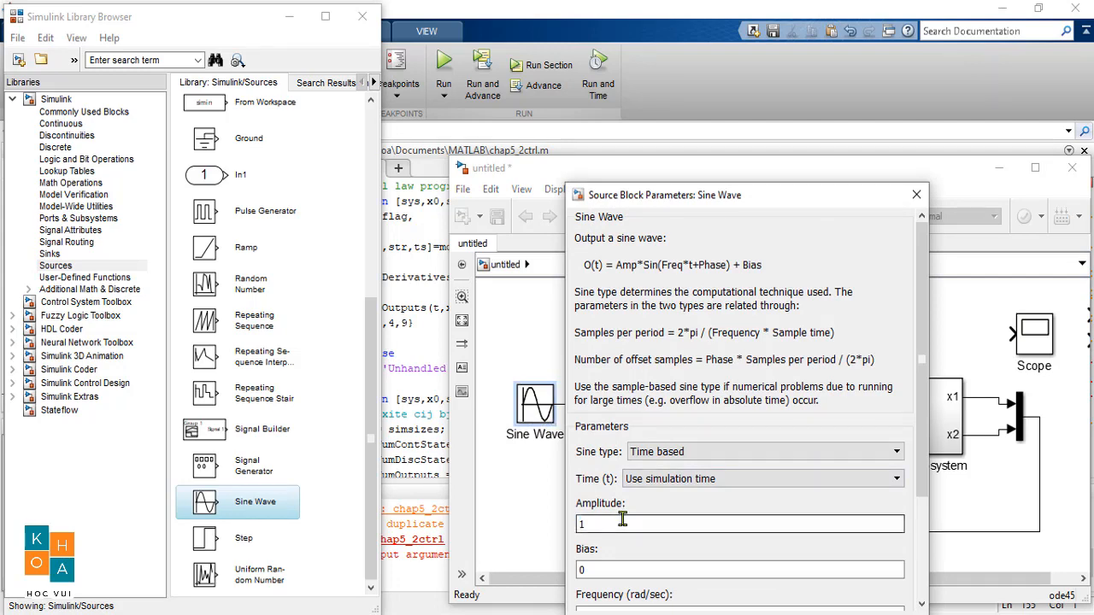
double_click(628, 523)
text(0.)
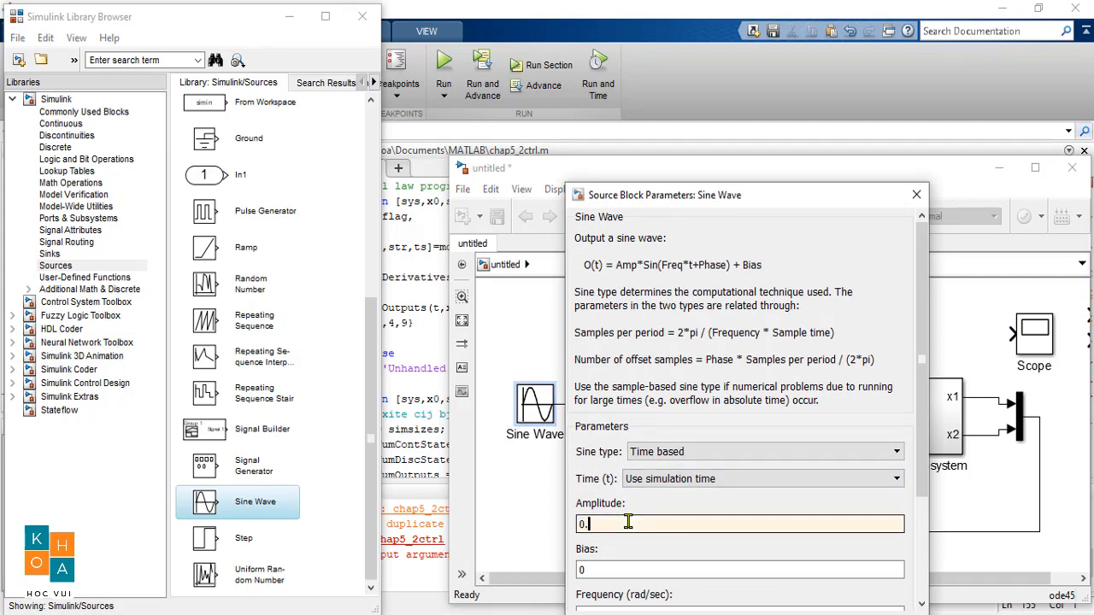
text(1)
drag(795, 197, 615, 73)
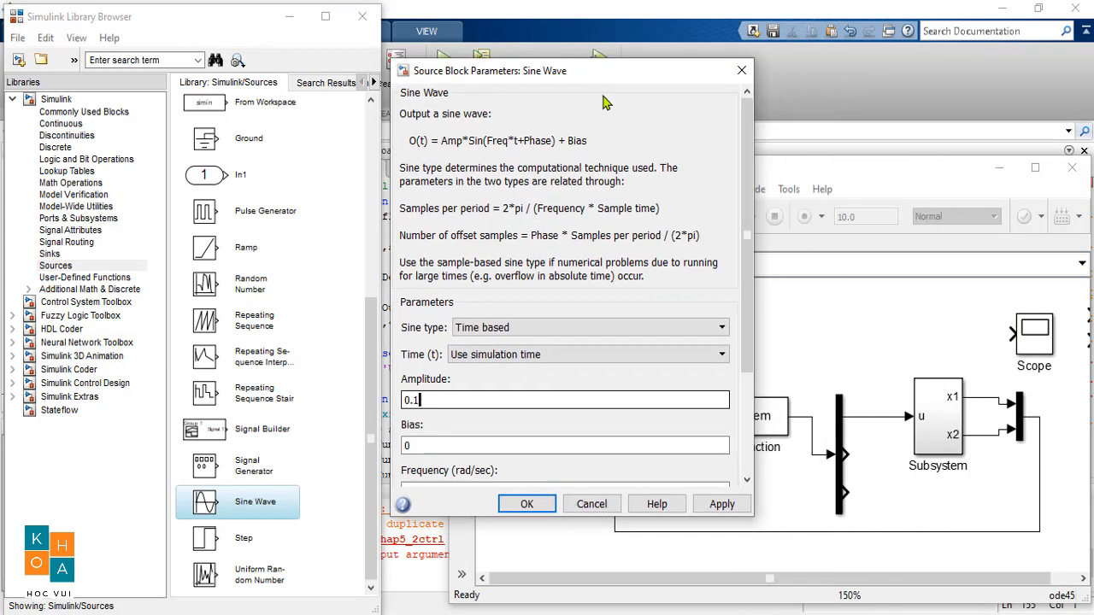
click(716, 506)
click(523, 504)
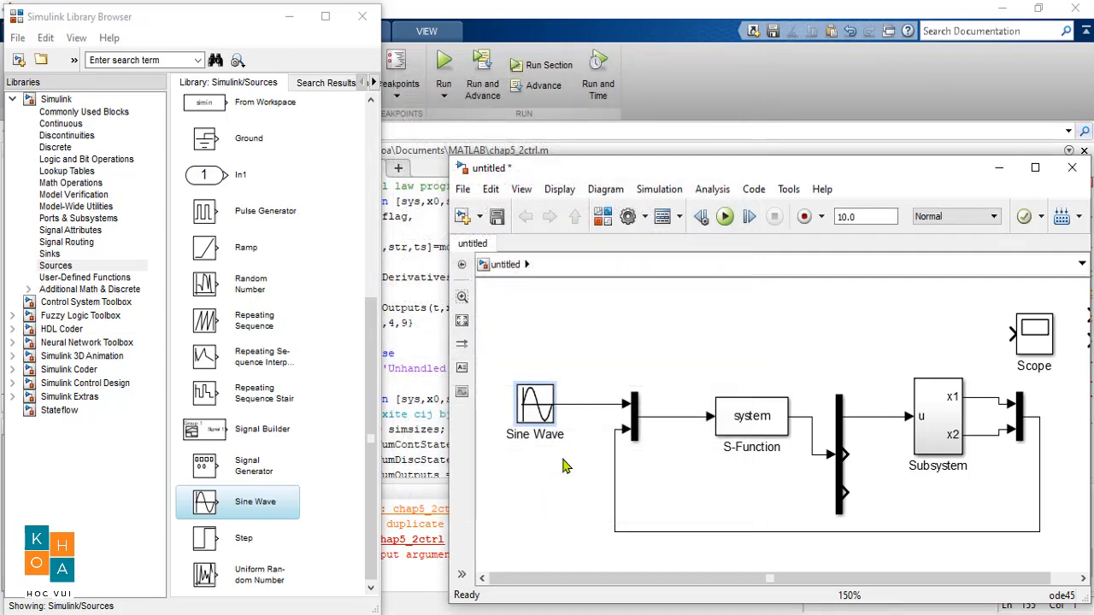
Step: Maximize the model window, connect the spare upper Mux to the Scope, and branch the Sine Wave signal to that Mux's first input
click(1035, 167)
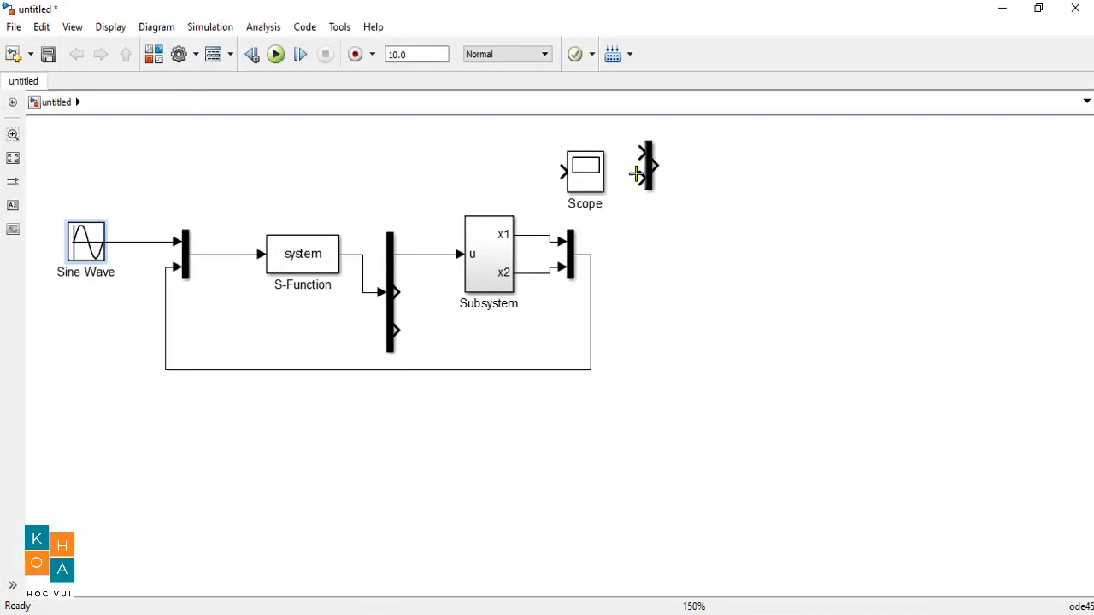
mouse_move(578, 172)
mouse_down()
mouse_move(761, 176)
mouse_move(652, 171)
mouse_move(535, 232)
mouse_up()
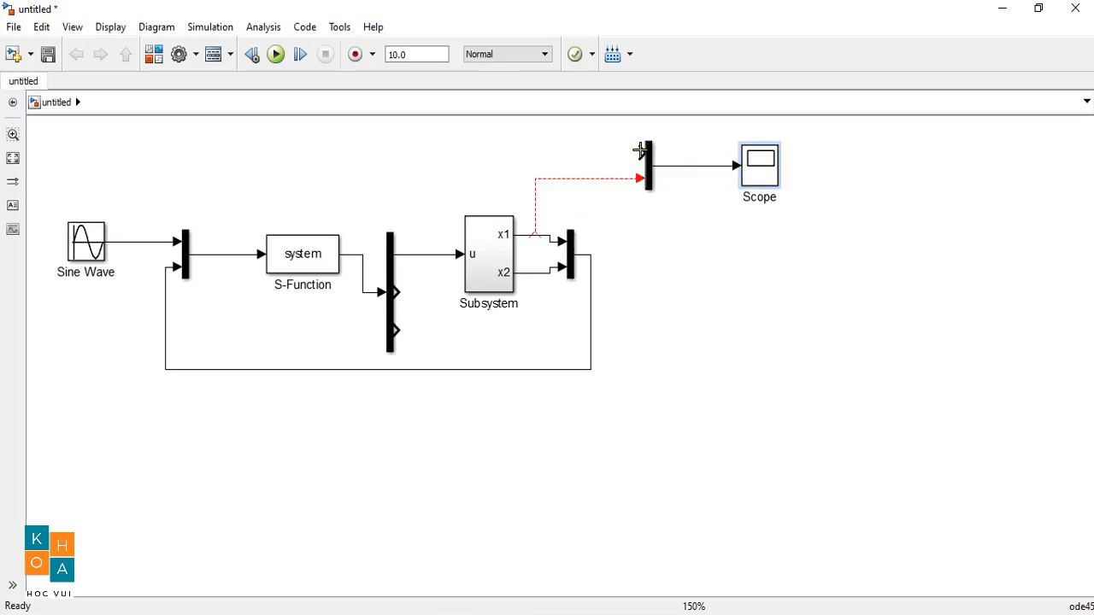
drag(640, 153, 139, 242)
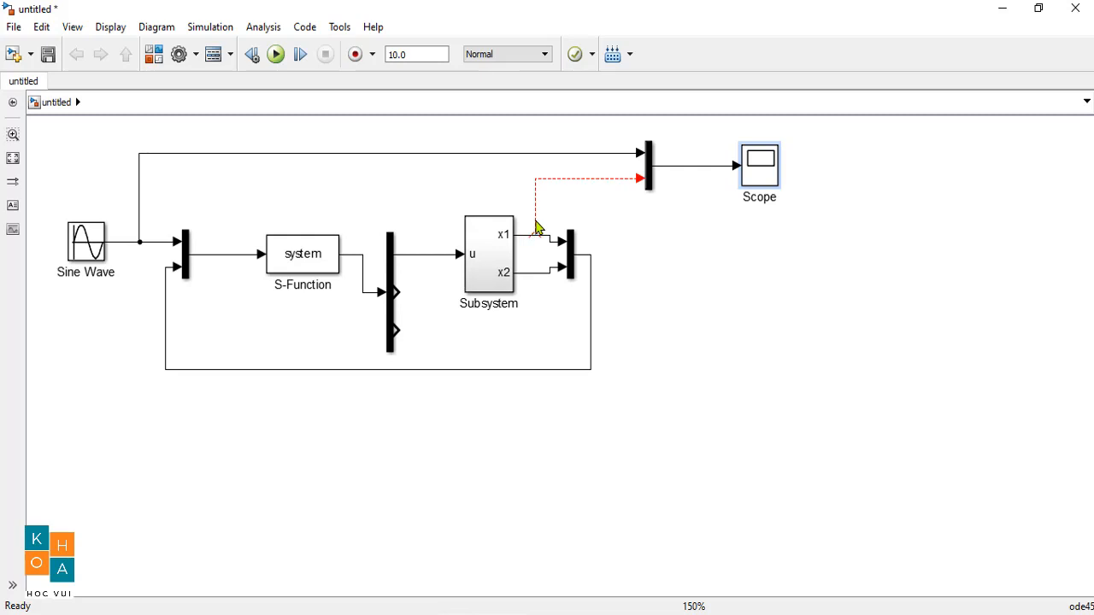
Step: Branch the Subsystem's x1 signal to the second input of the Scope's Mux, shifting the x1/x2 Mux to make room for the line
drag(534, 231, 606, 187)
click(572, 248)
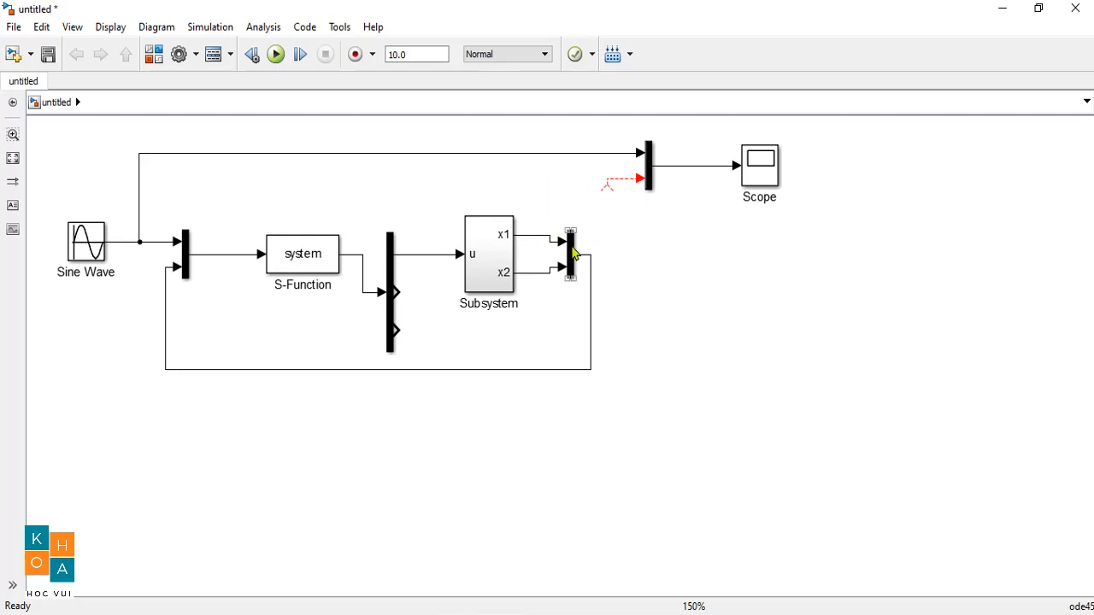
drag(575, 254, 652, 250)
drag(608, 185, 563, 232)
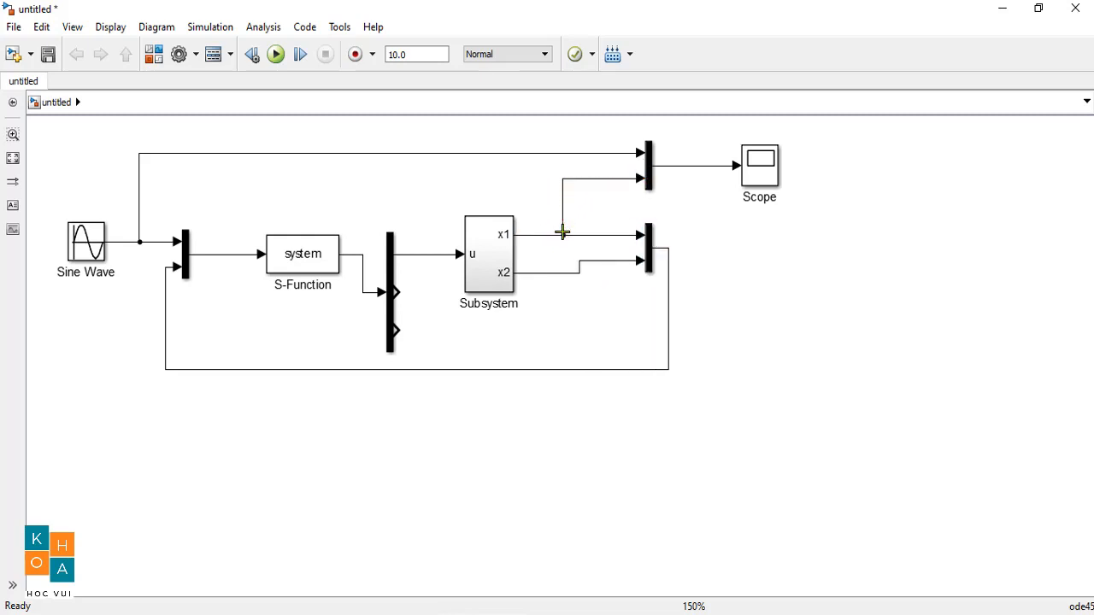
drag(650, 263, 607, 260)
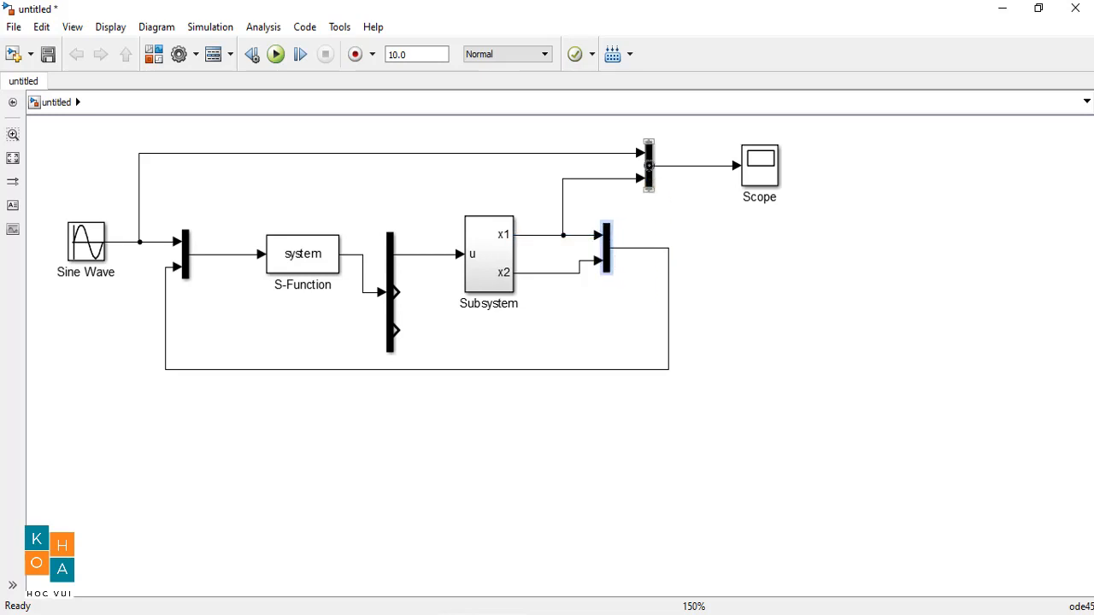
click(649, 165)
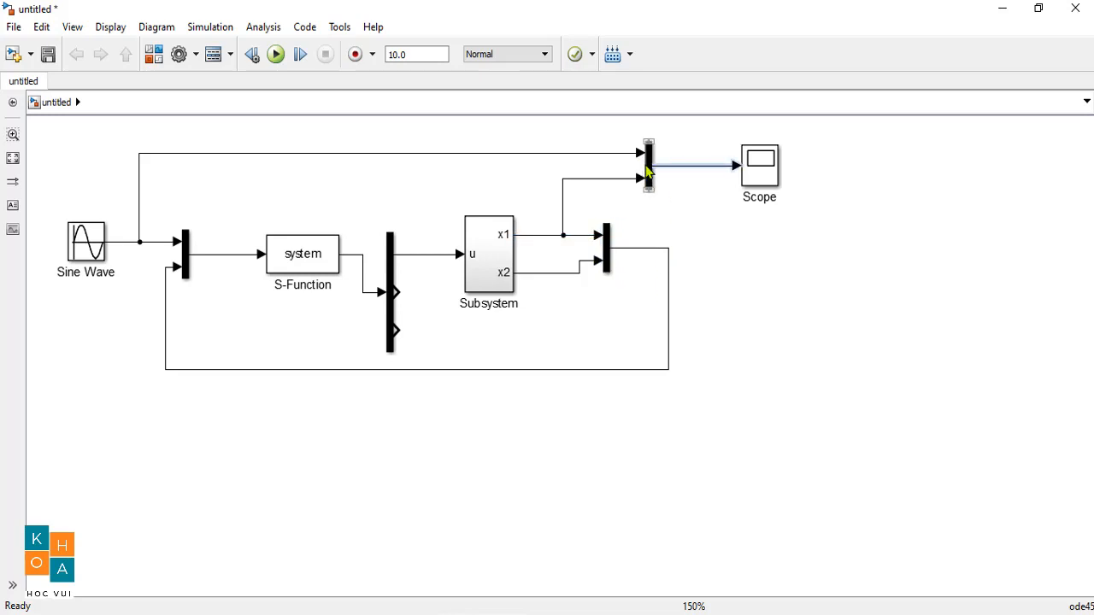
Step: Move the Scope and its Mux farther right of the x1/x2 Mux and fit the whole diagram to the view
drag(650, 173, 697, 173)
drag(658, 124, 800, 212)
drag(771, 173, 851, 175)
click(787, 291)
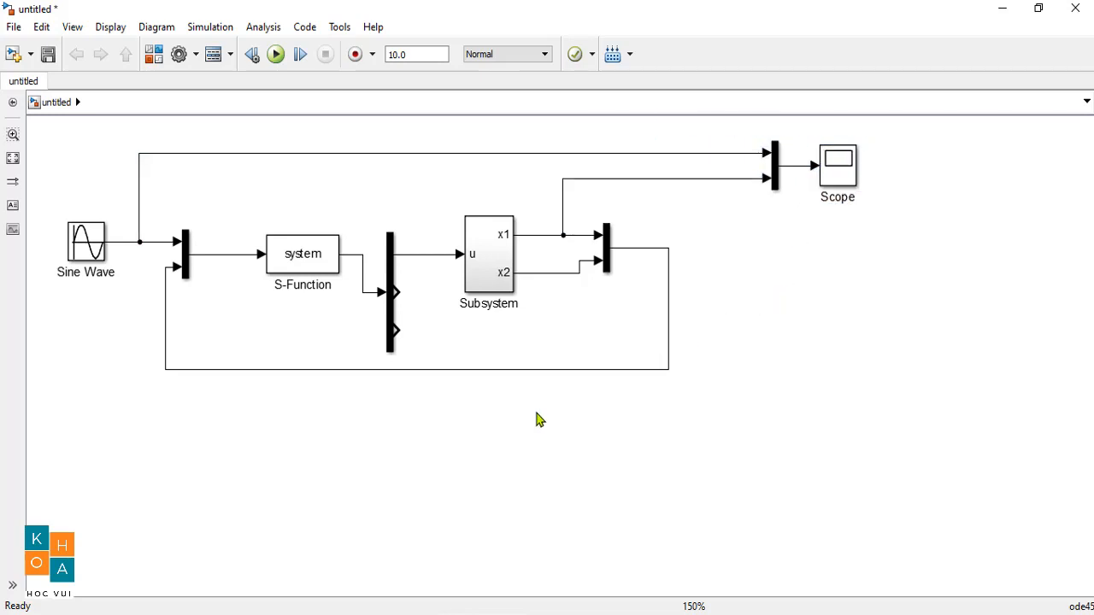
key(space)
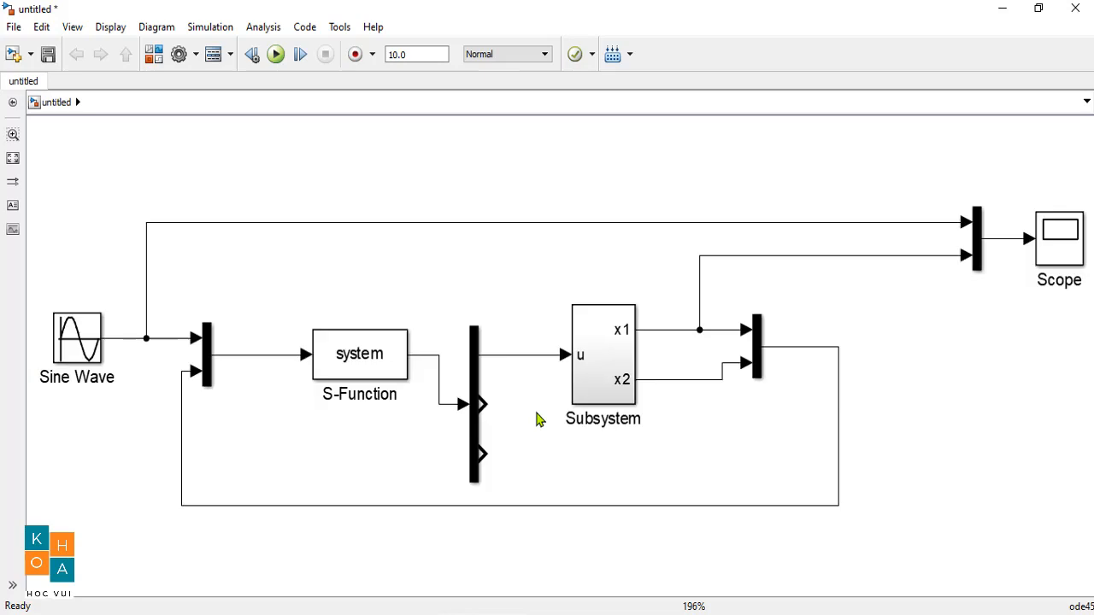
Step: Run the simulation, trace the syntax error to the fx block inside the Subsystem, and return to the top-level model
click(275, 57)
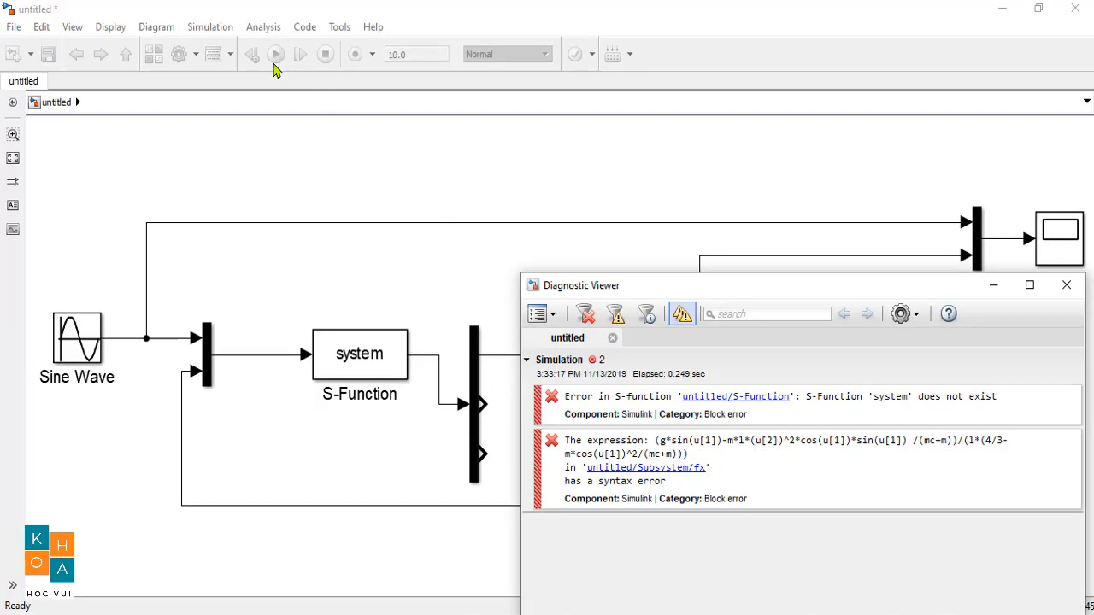
click(676, 468)
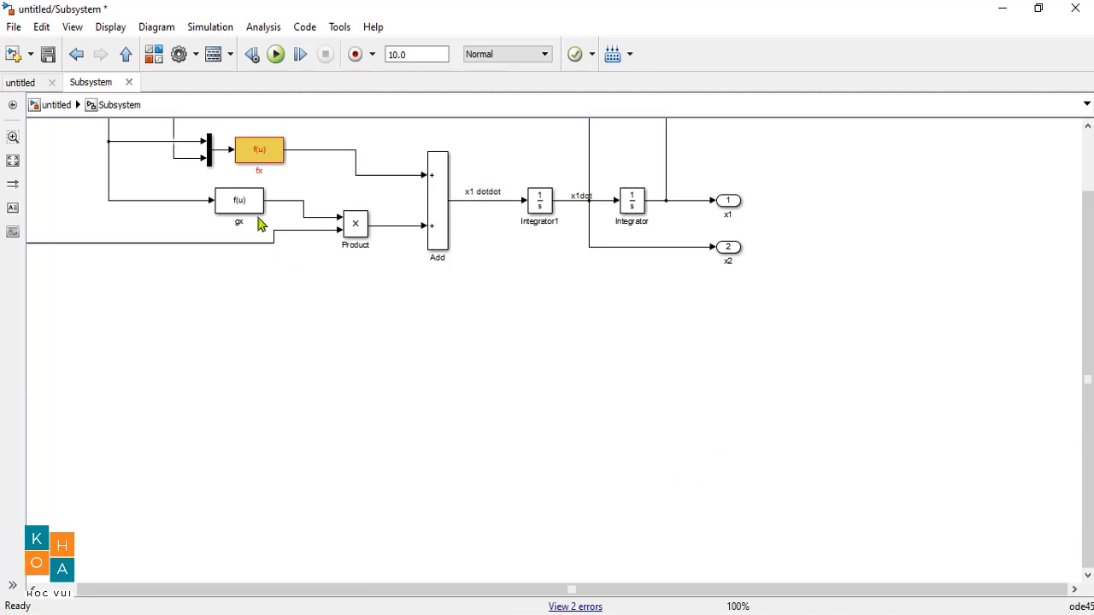
click(124, 59)
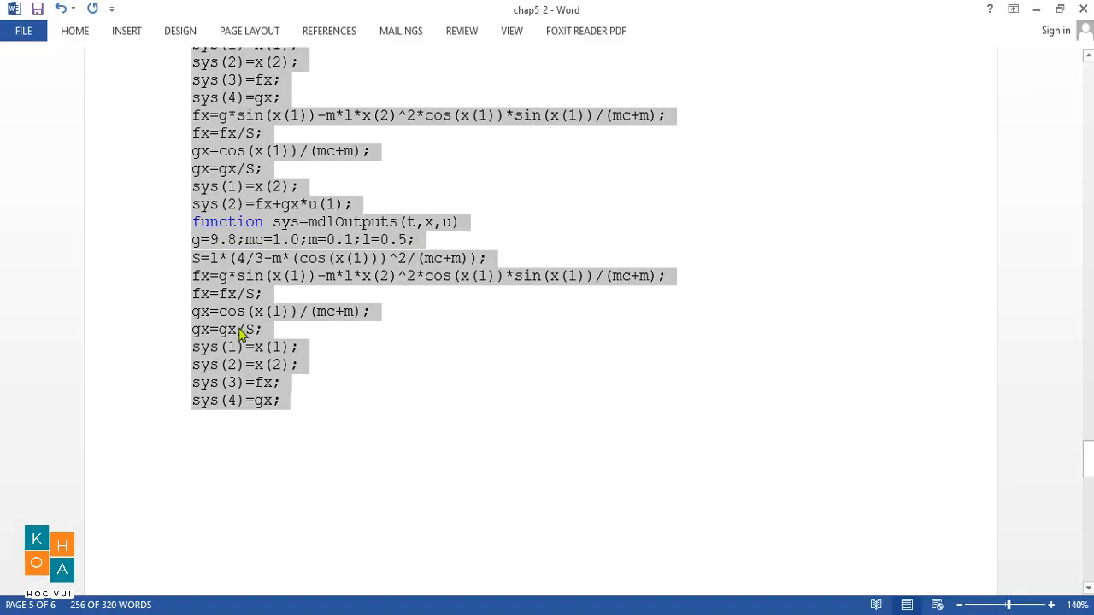
Step: Switch to the chap5_2 Word document and copy the parameter line g=9.8;mc=1.0;m=0.1;l=0.5; from the pendulum description
scroll(255, 342, up, 15)
scroll(255, 342, up, 15)
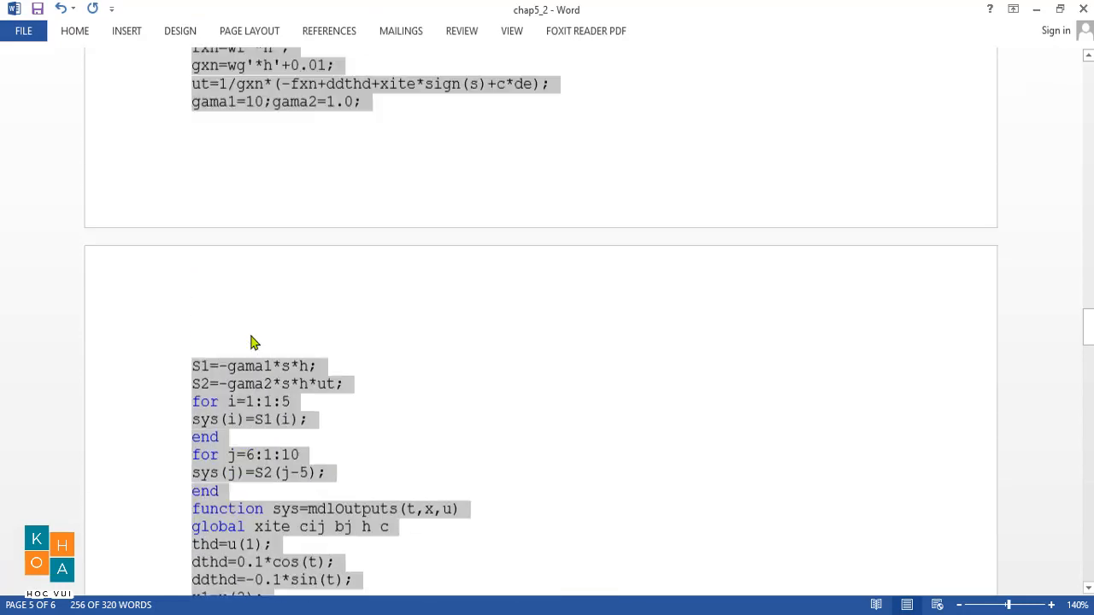
scroll(253, 342, up, 6)
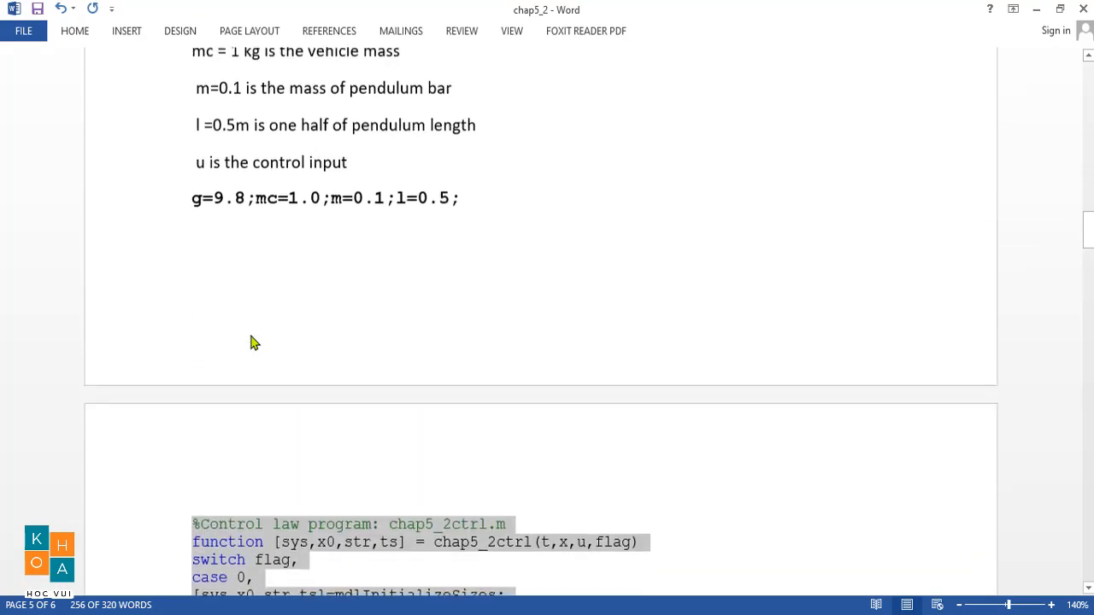
drag(186, 205, 453, 212)
right_click(453, 214)
click(484, 238)
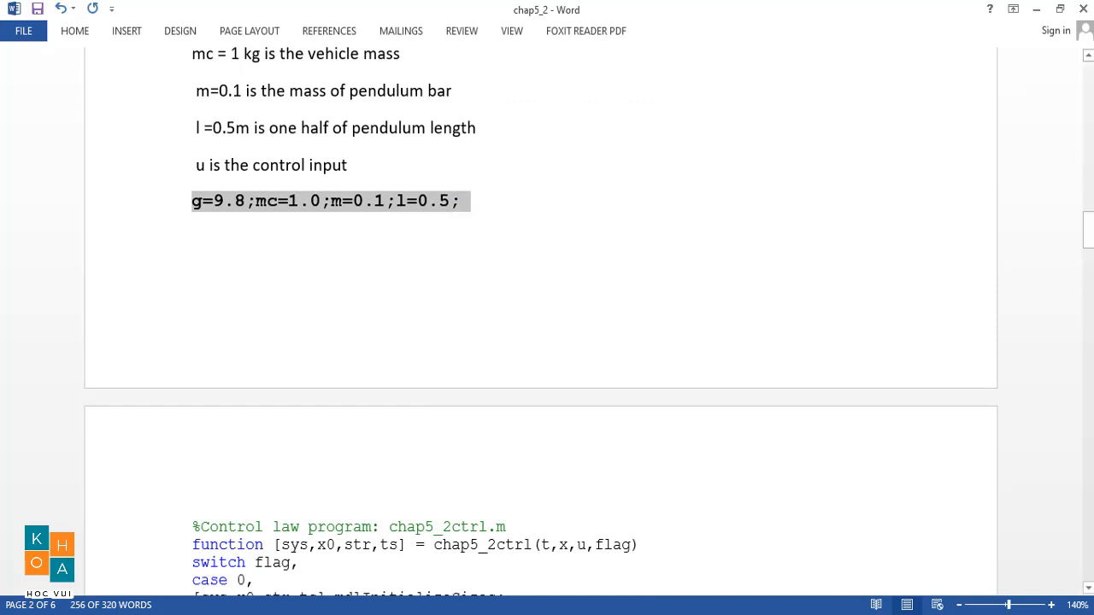
Step: Switch to MATLAB and define g=9.8, mc=1.0, m=0.1 and l=0.5 in the workspace from the copied line
click(373, 605)
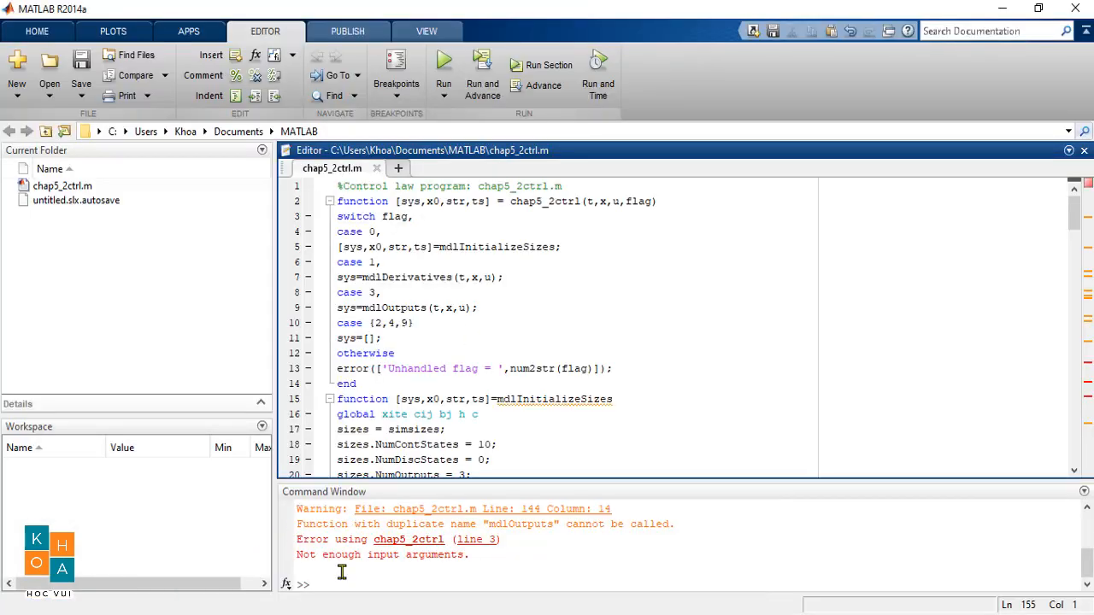
click(323, 582)
key(ctrl+v)
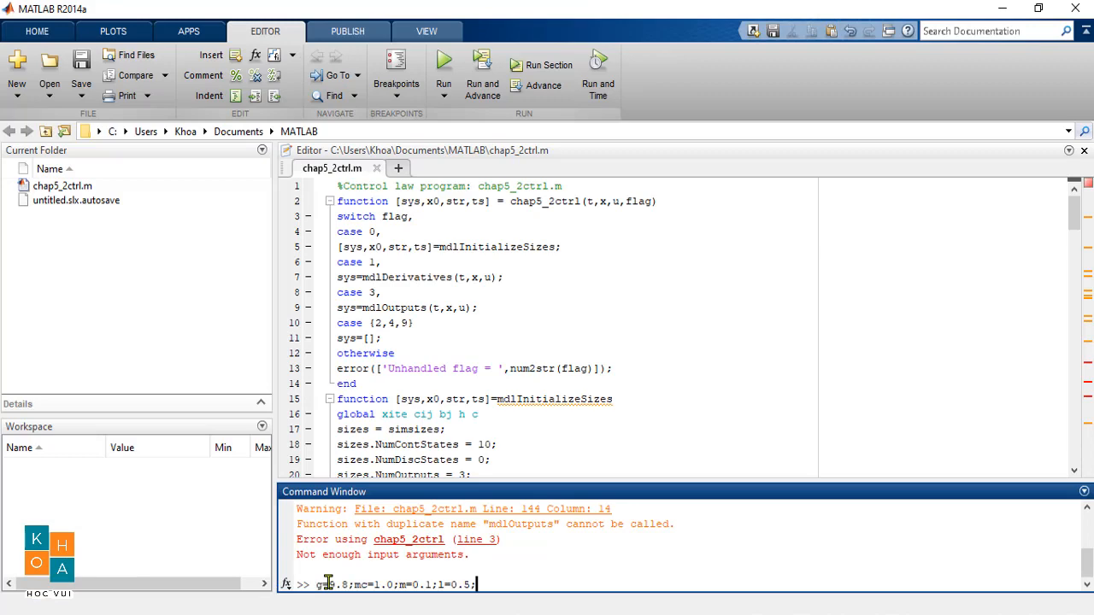
key(Return)
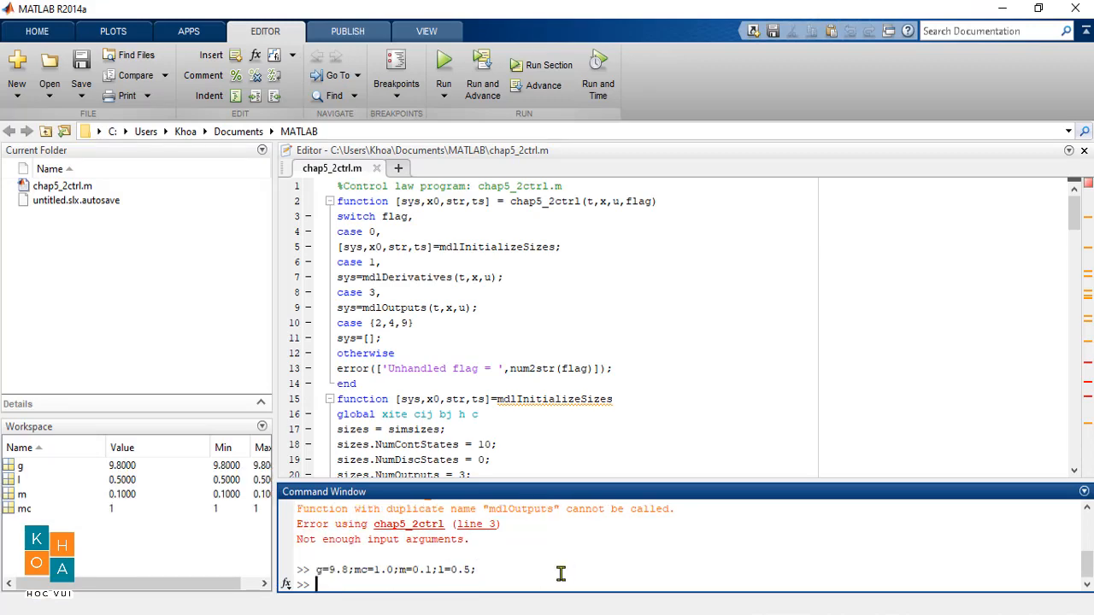
Step: Return to the Simulink model, run the simulation again, and trace the remaining error to its block
click(547, 584)
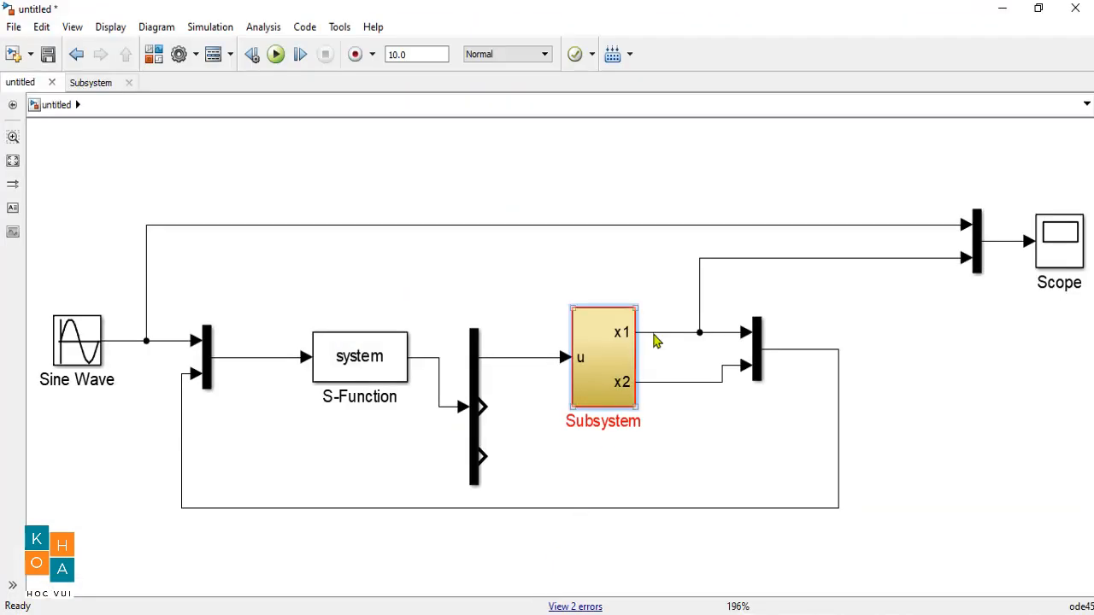
click(276, 54)
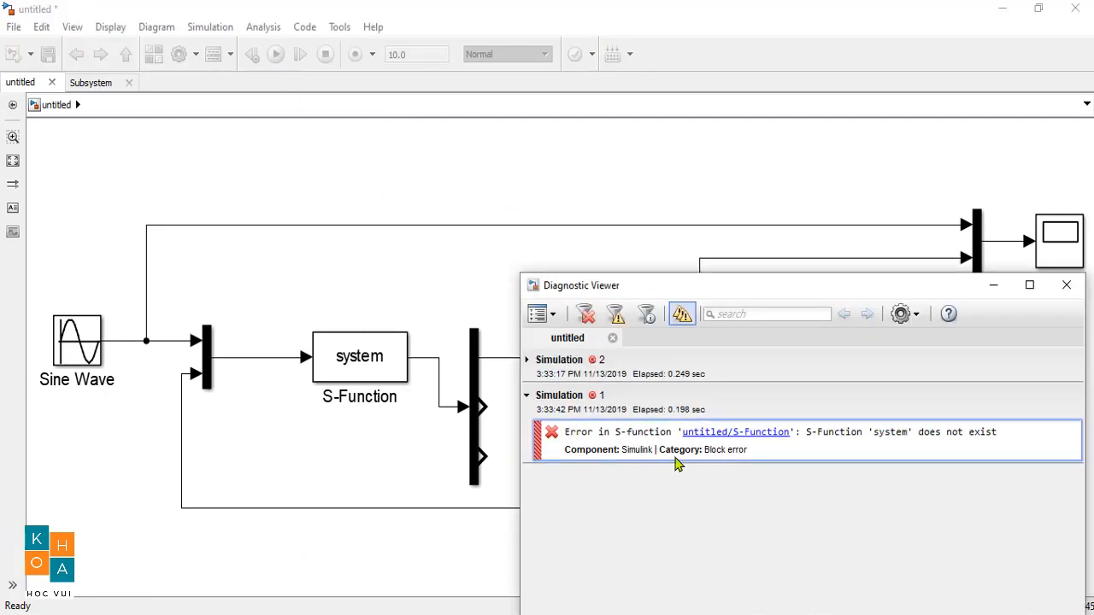
click(746, 437)
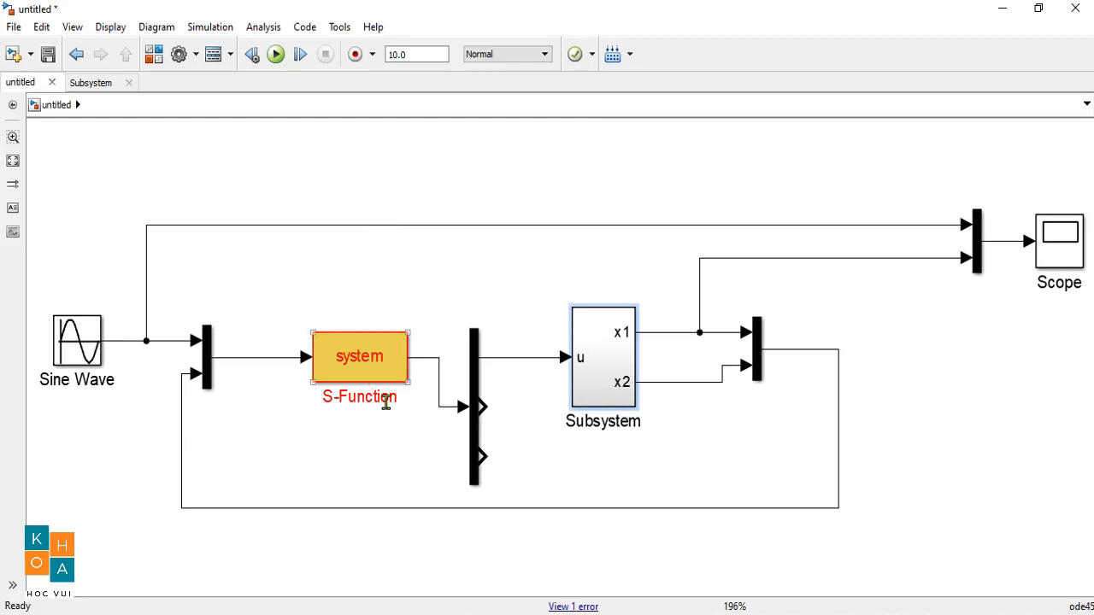
Step: Review the chap5_2ctrl.m code in MATLAB, try running it without input arguments, and go back to the Simulink model
click(451, 614)
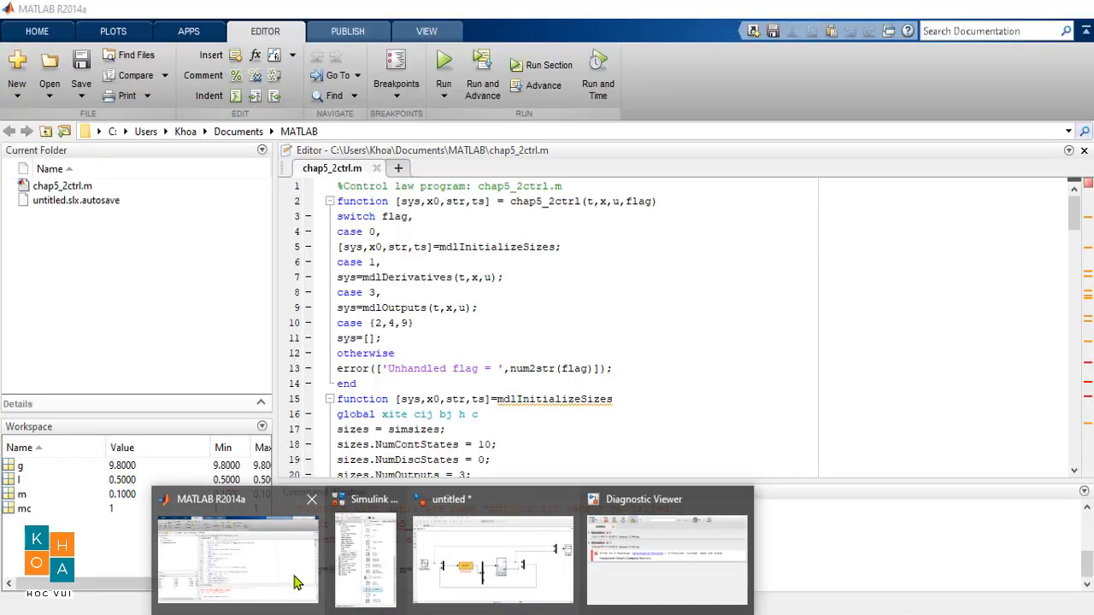
click(296, 584)
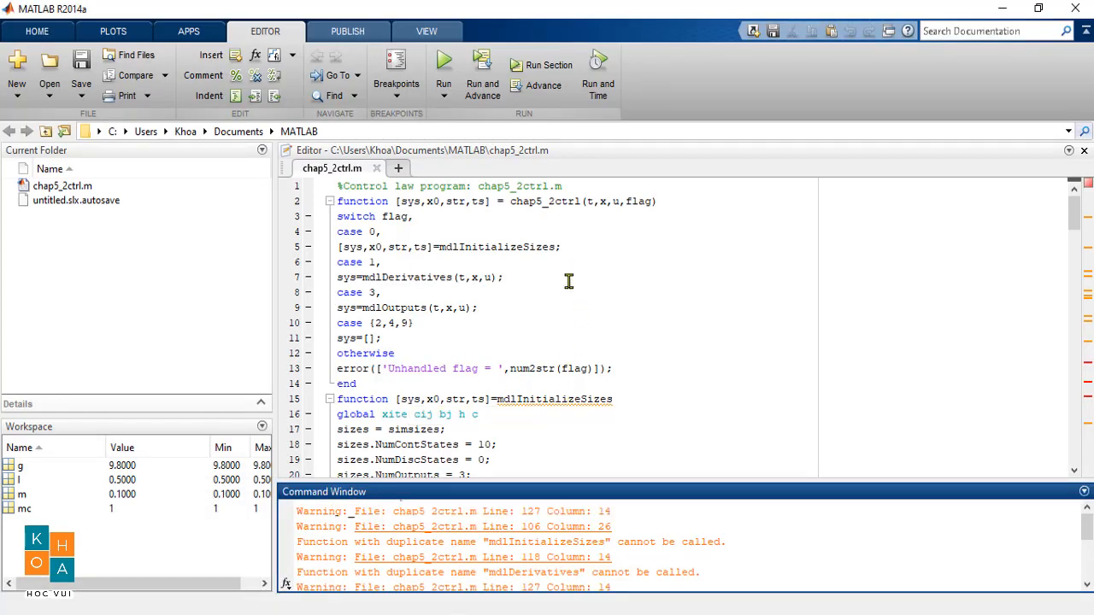
click(547, 462)
scroll(548, 449, down, 5)
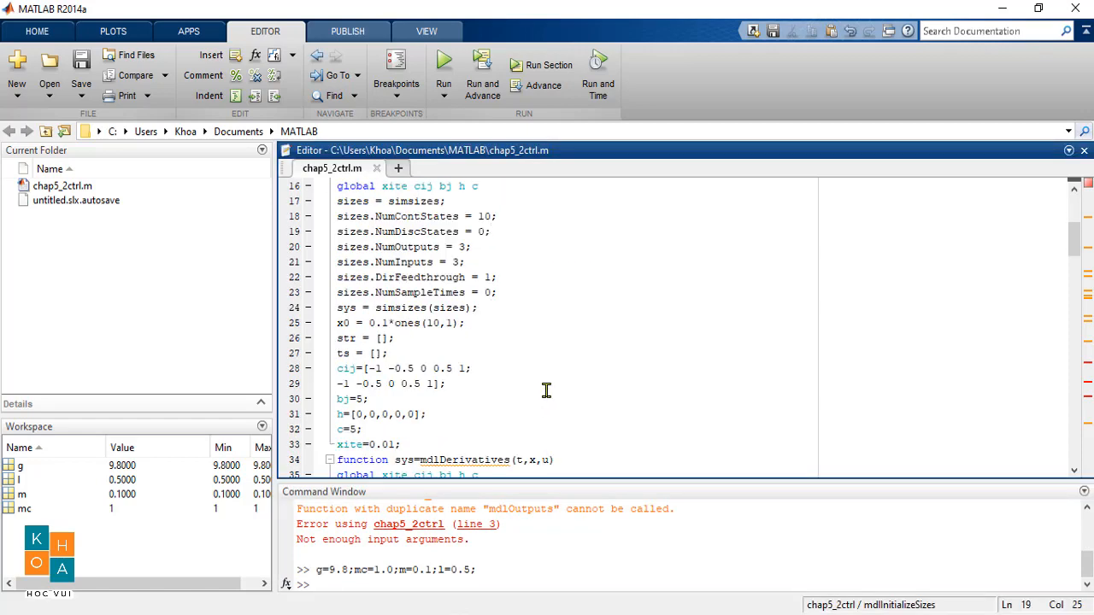
click(444, 72)
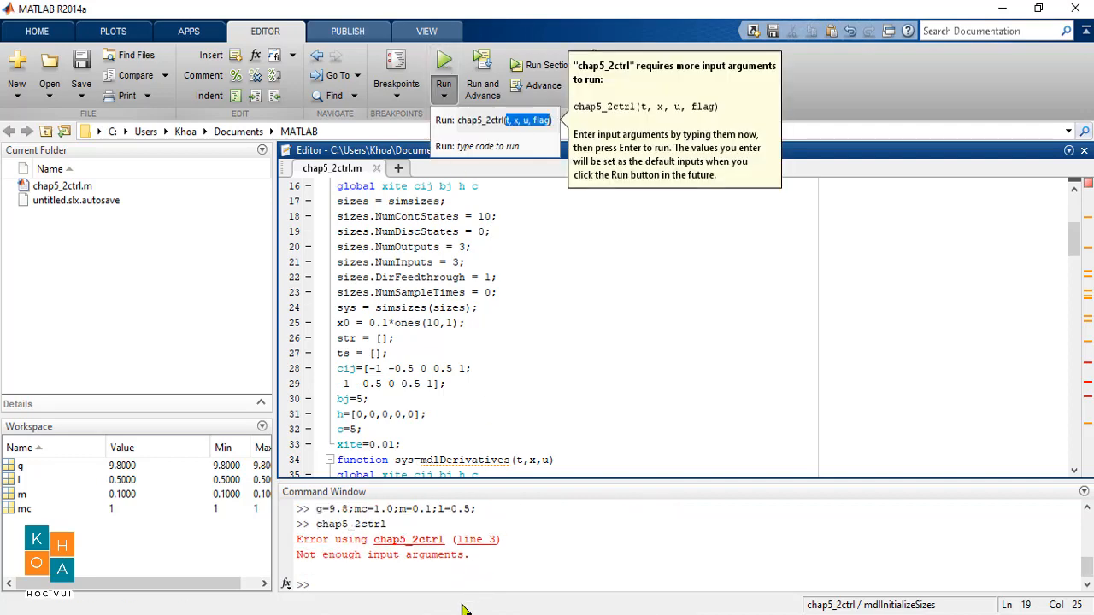
key(alt+Tab)
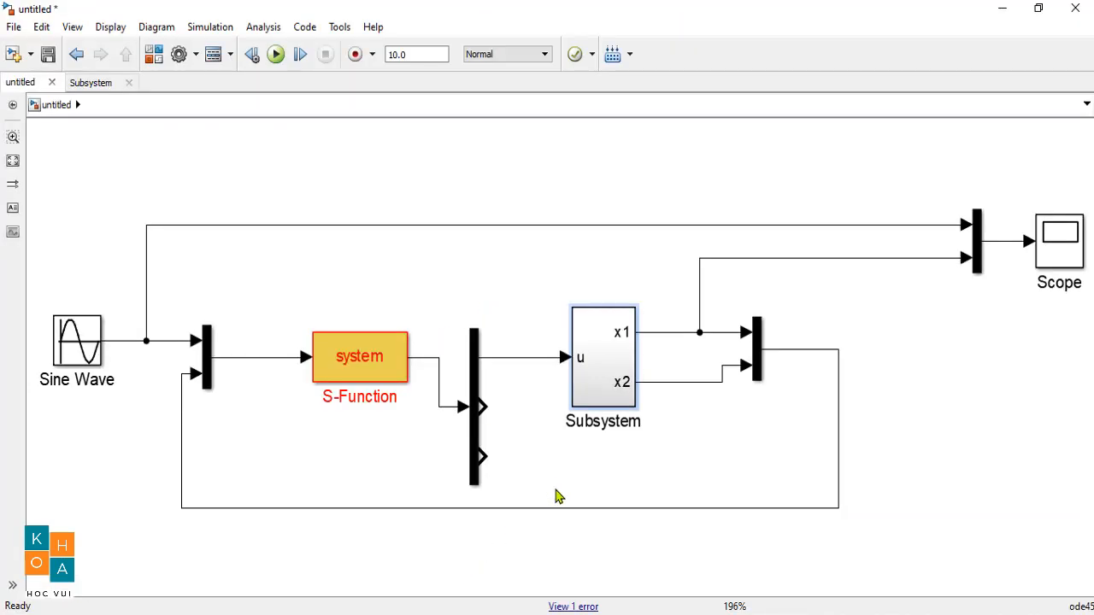
Step: Set the S-Function block's S-function name to chap5_2ctrl and apply the change
double_click(387, 376)
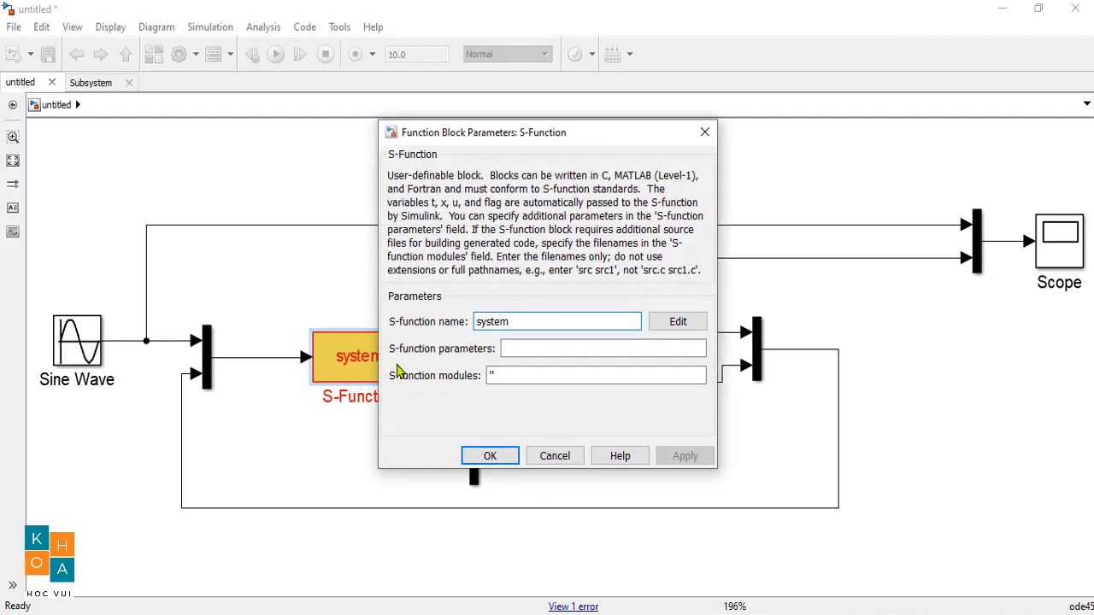
double_click(525, 321)
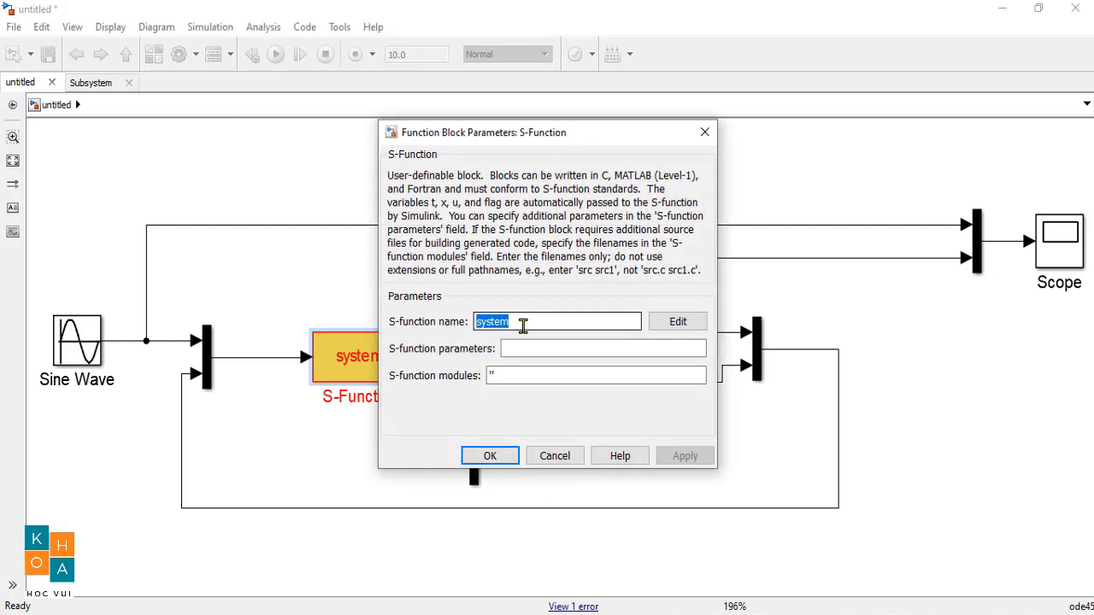
text(cha)
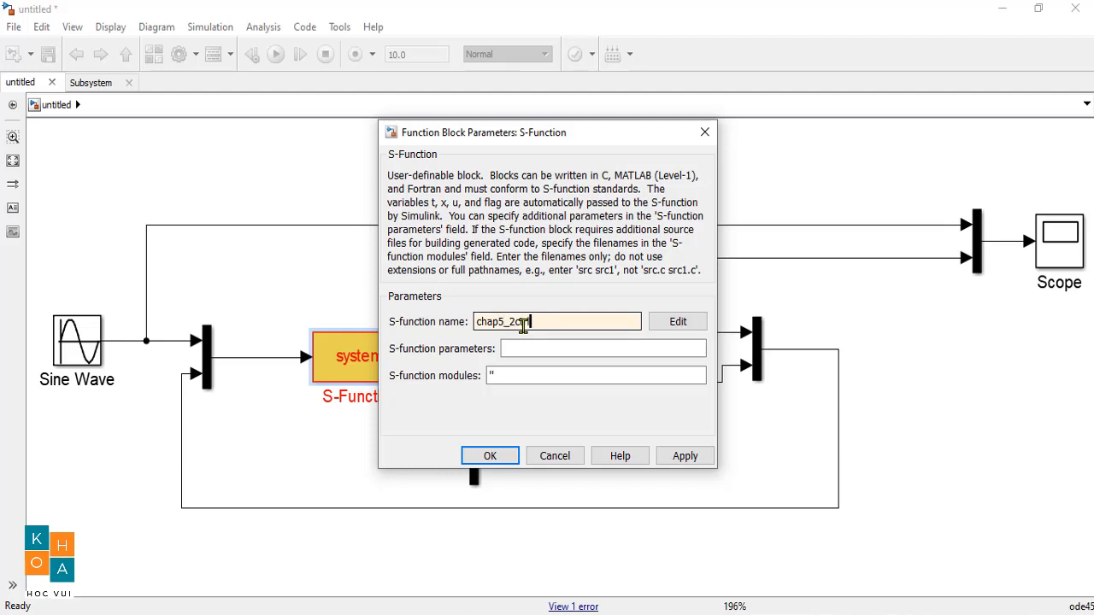
text(p5_2ctrl)
click(688, 456)
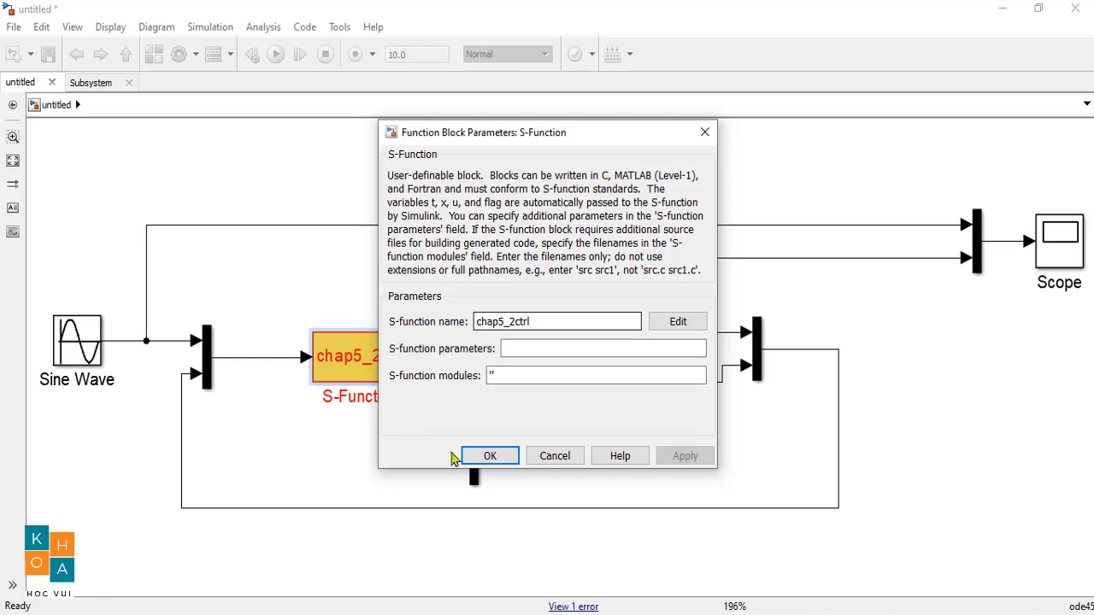
click(488, 457)
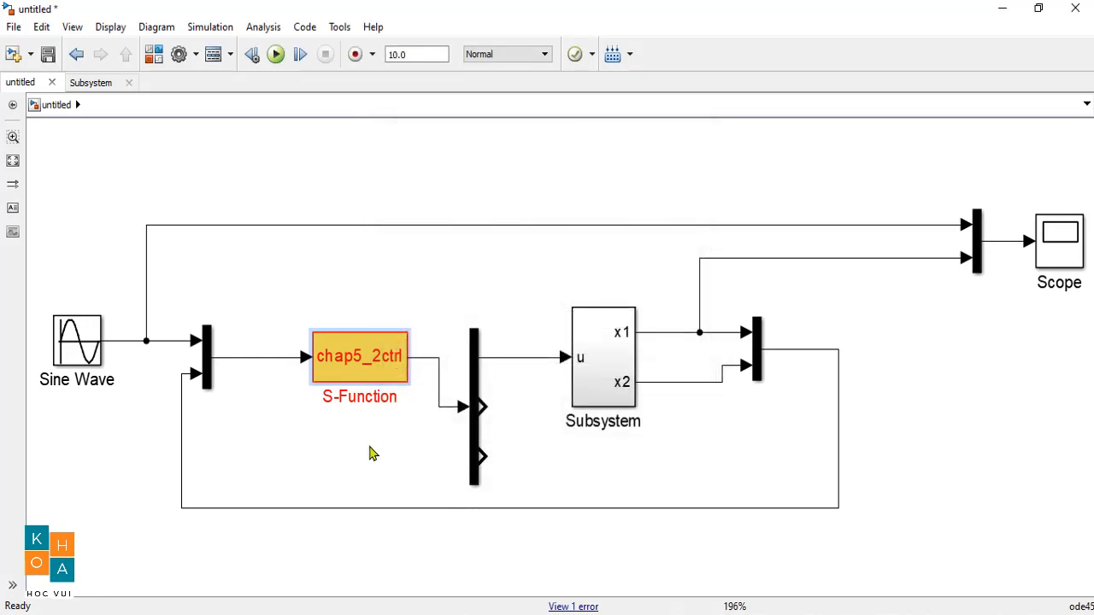
Step: Run the simulation, open the Scope in a maximized window, and autoscale its plot
click(275, 55)
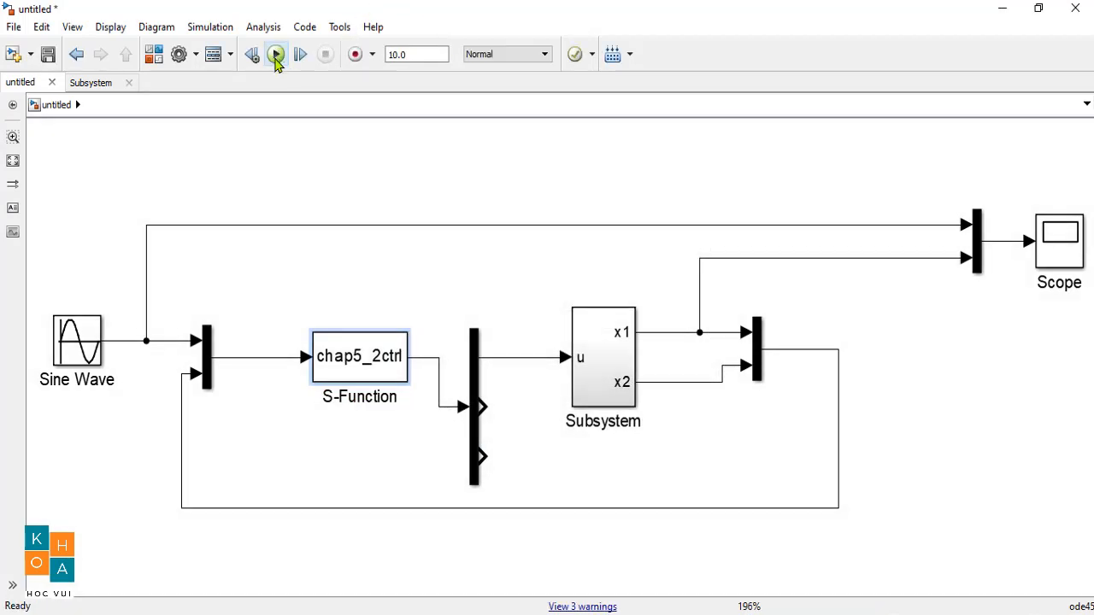
double_click(1055, 250)
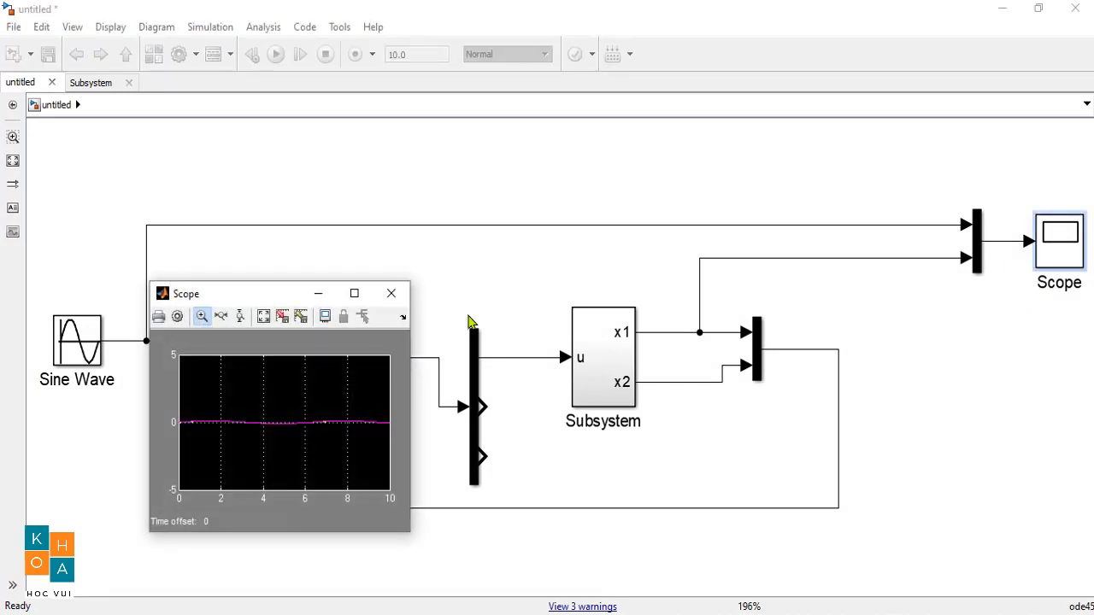
click(354, 293)
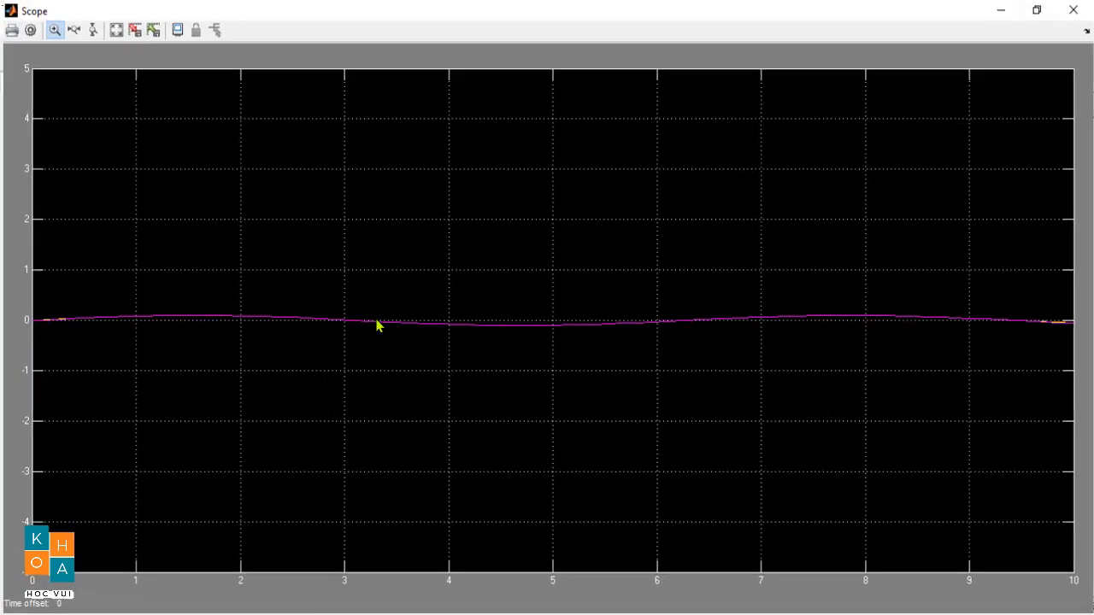
click(115, 30)
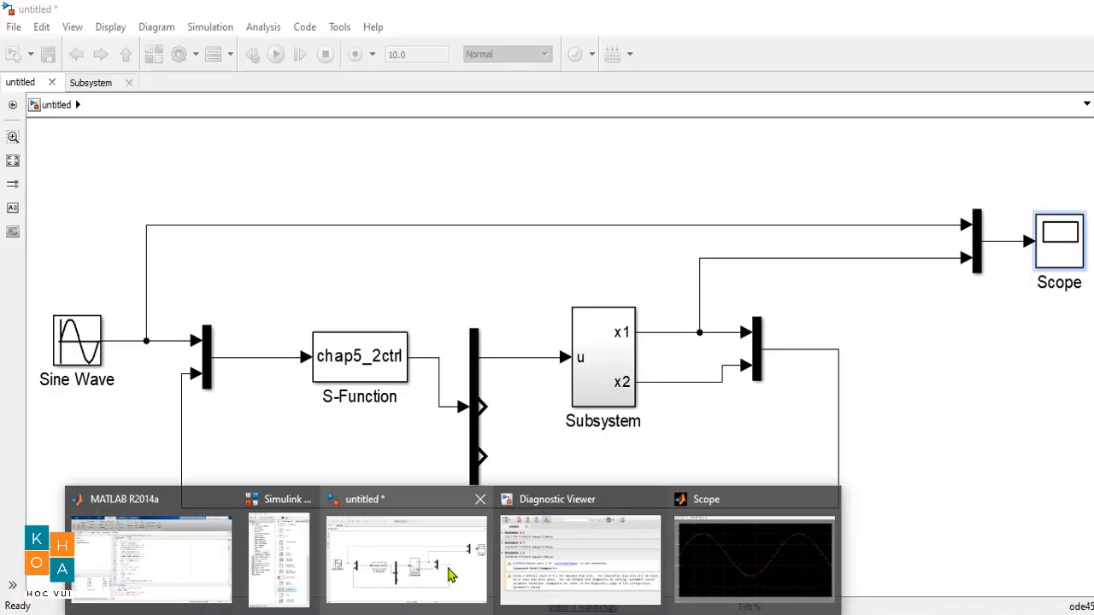
Step: Restore the model window to a smaller size, set the simulation stop time to 50, run it, and autoscale the Scope plot
click(450, 574)
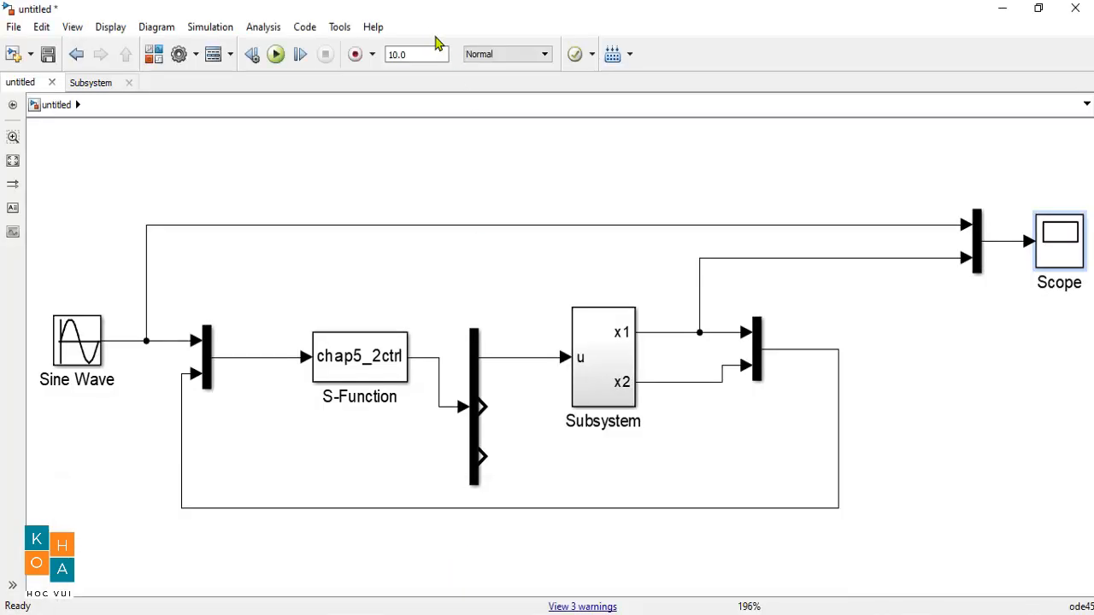
click(1038, 8)
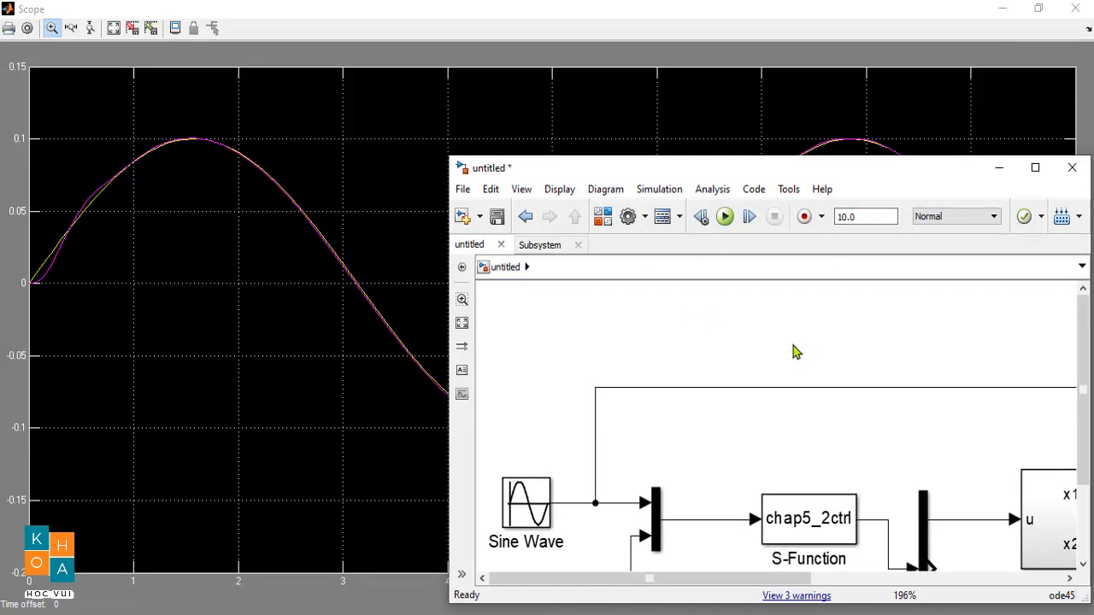
key(space)
click(851, 218)
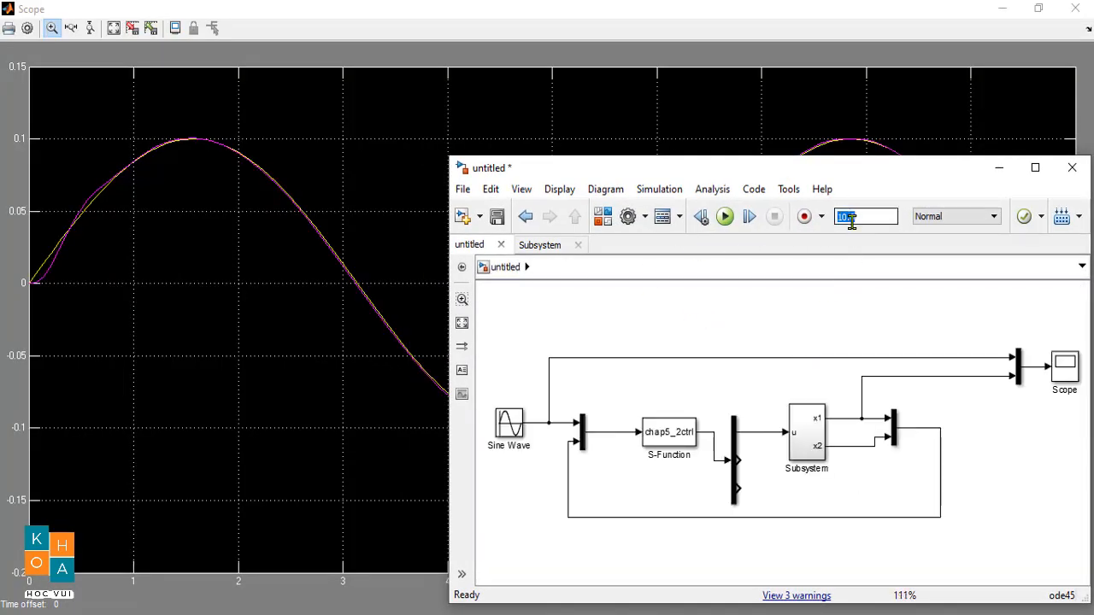
text(50)
click(725, 219)
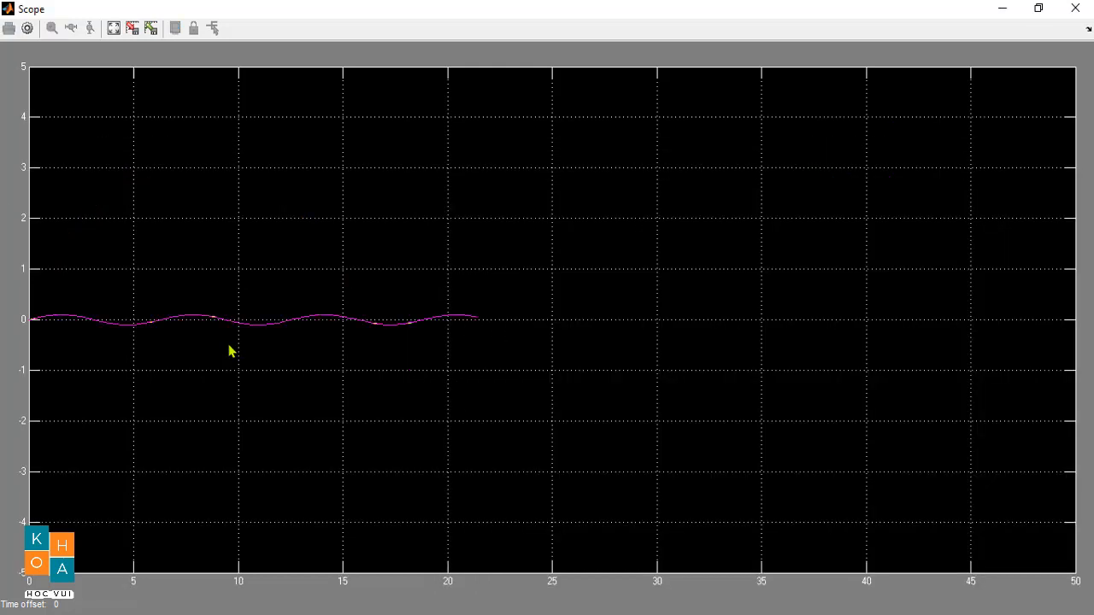
click(114, 29)
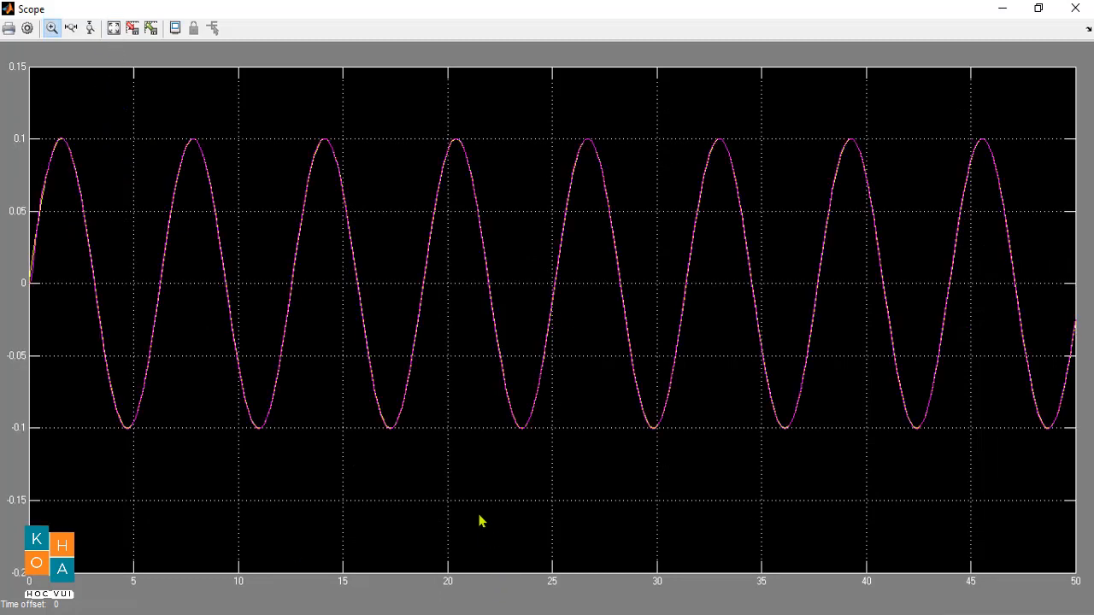
Step: Add a To Workspace block from the Sinks library, connected to the signal feeding the Scope, and run the simulation
key(alt+Tab)
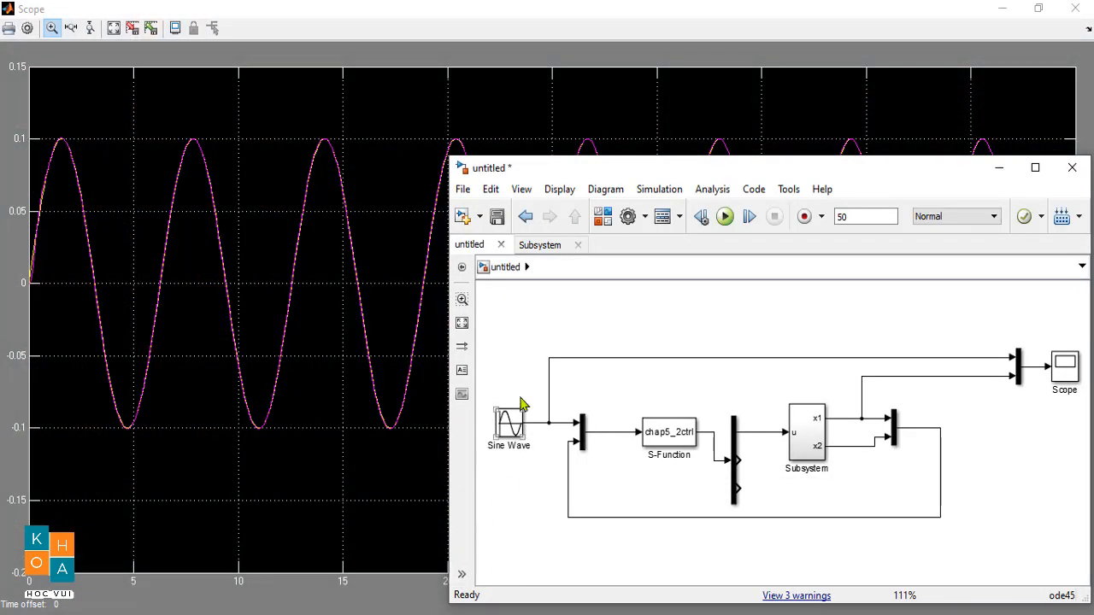
click(602, 217)
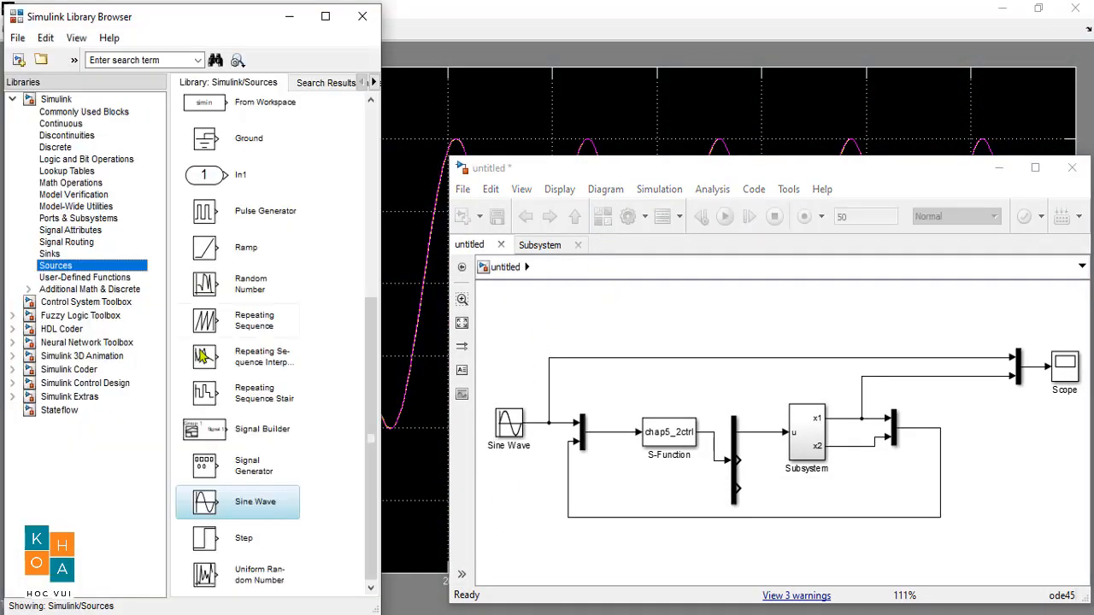
click(50, 254)
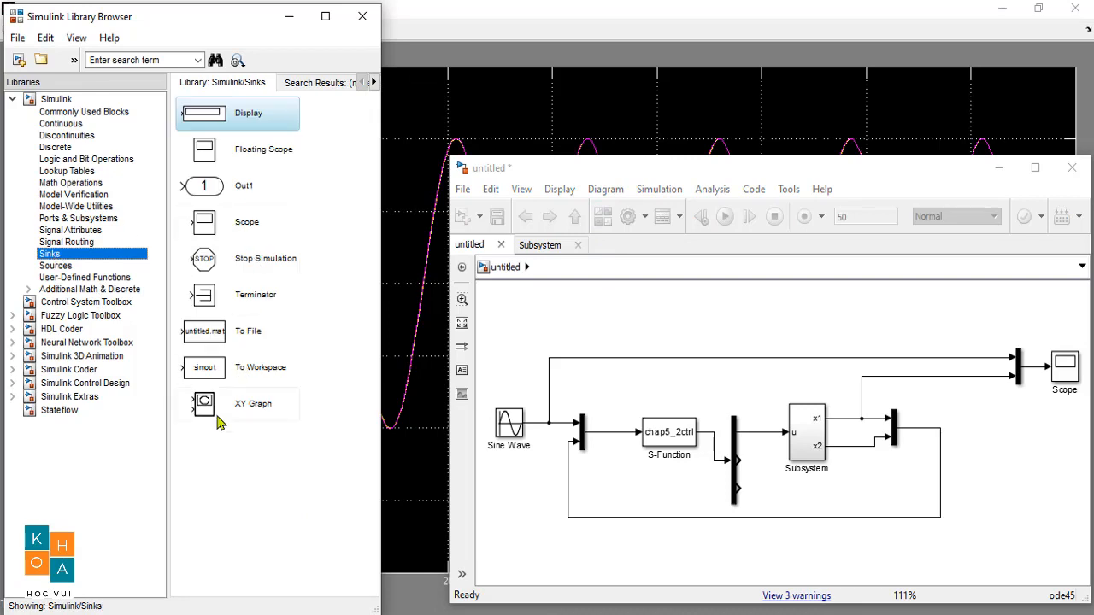
drag(208, 377, 1033, 366)
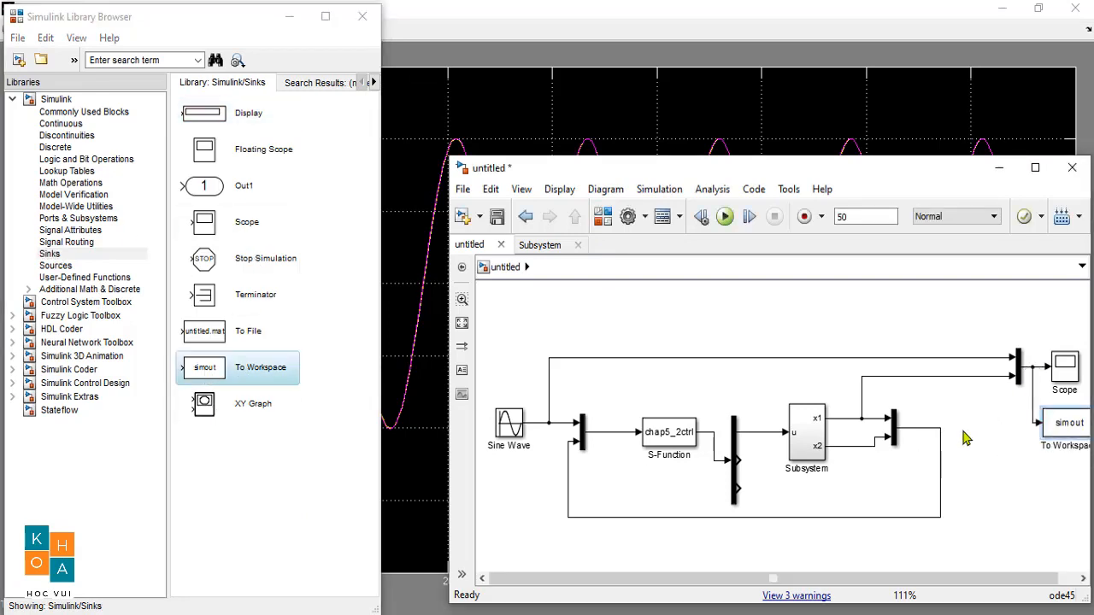
click(724, 217)
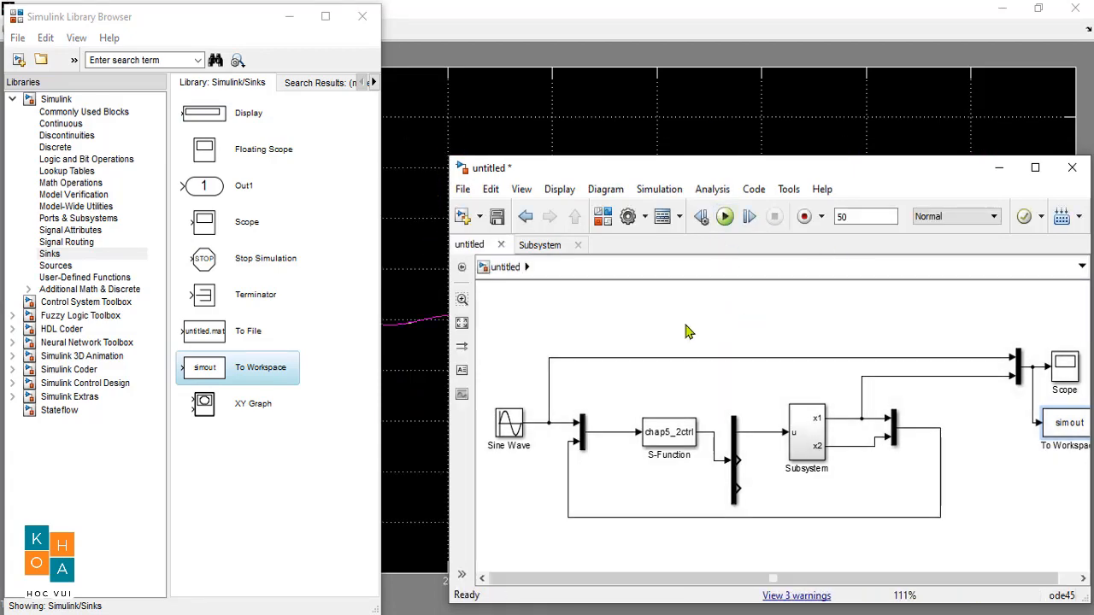
Step: In MATLAB, plot the simout workspace variable and maximize the figure window
click(256, 590)
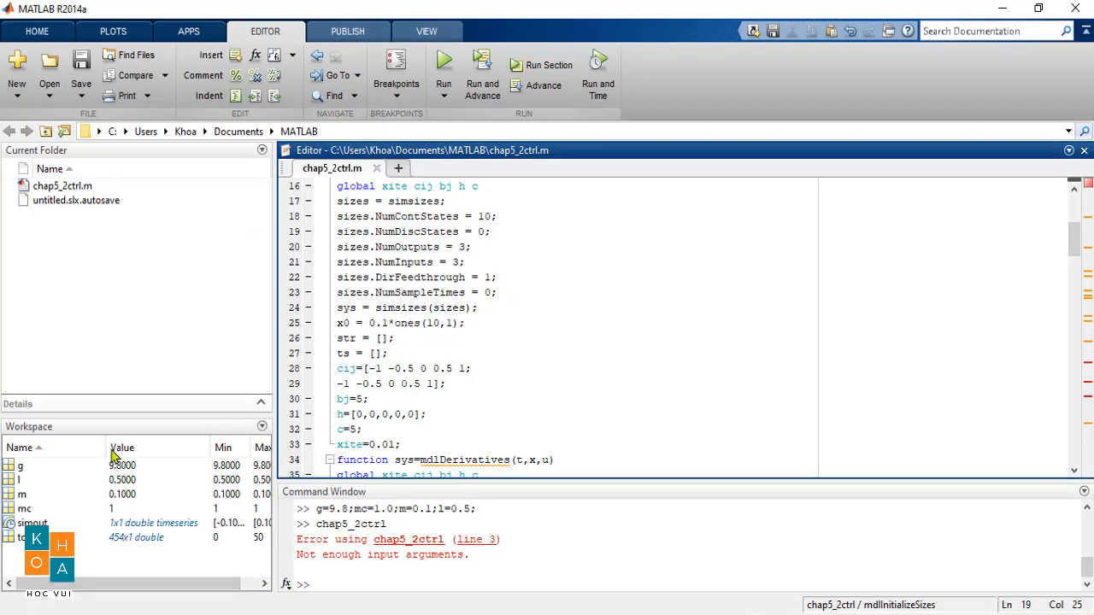
click(32, 523)
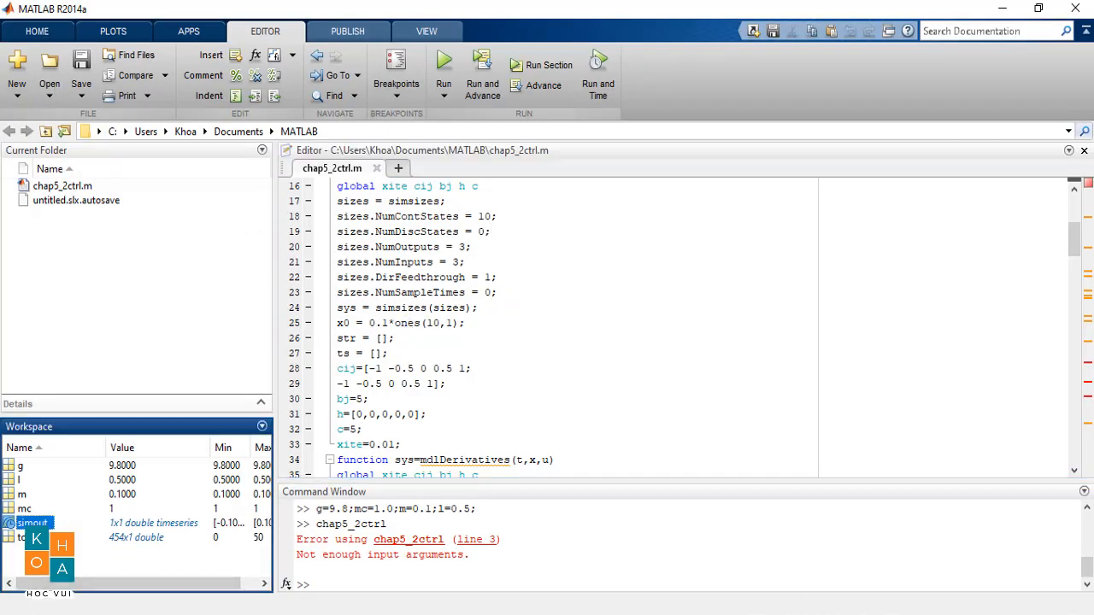
click(113, 31)
click(157, 70)
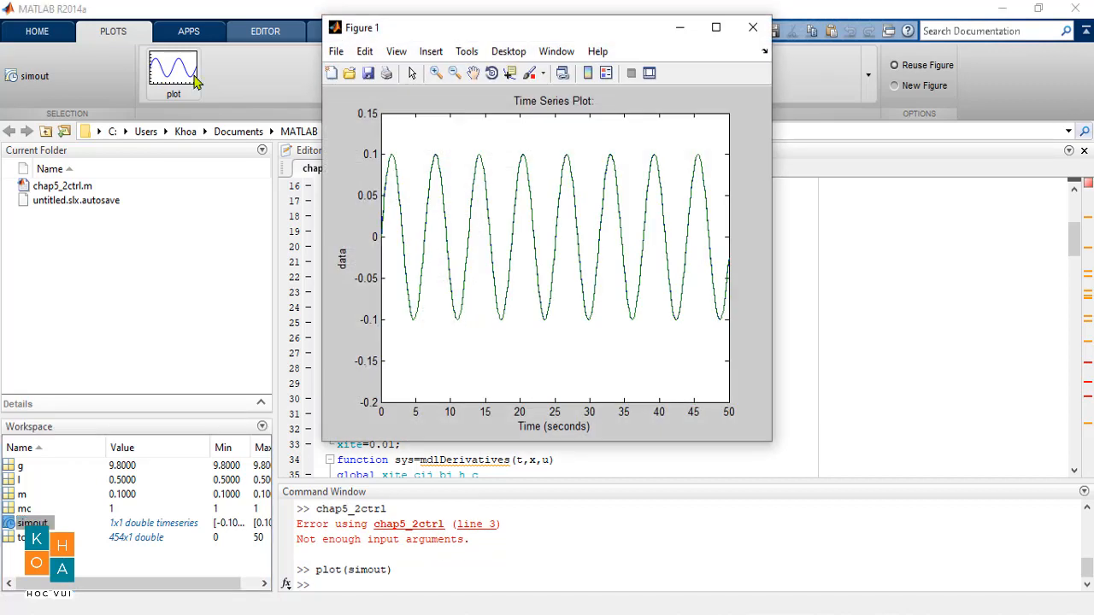
click(716, 27)
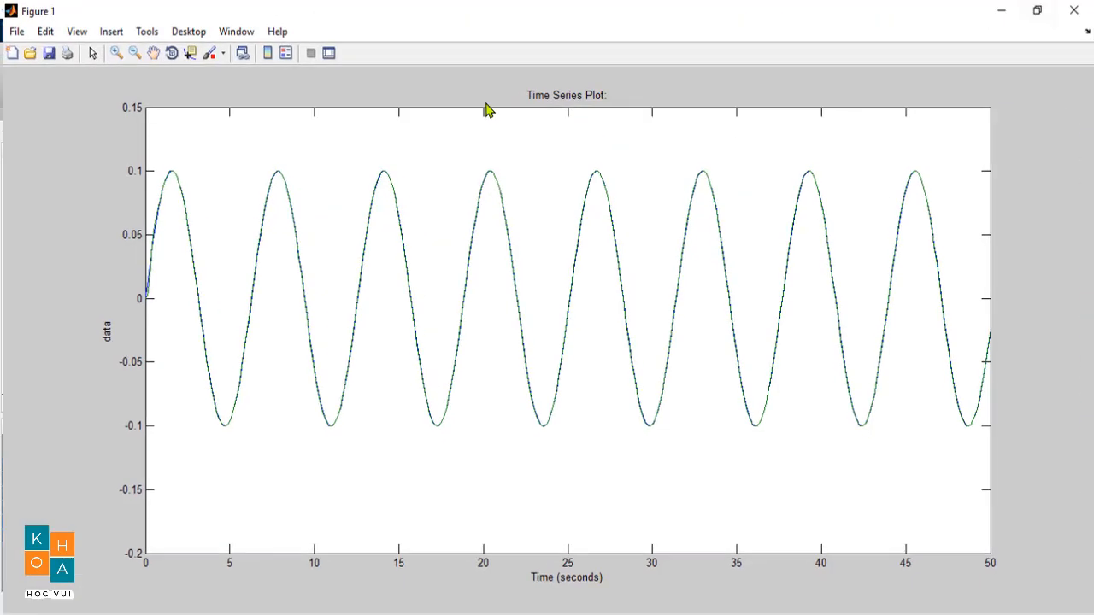
Step: Add a legend to the figure, show the plot tools, and set the figure background color to white
click(285, 53)
click(327, 53)
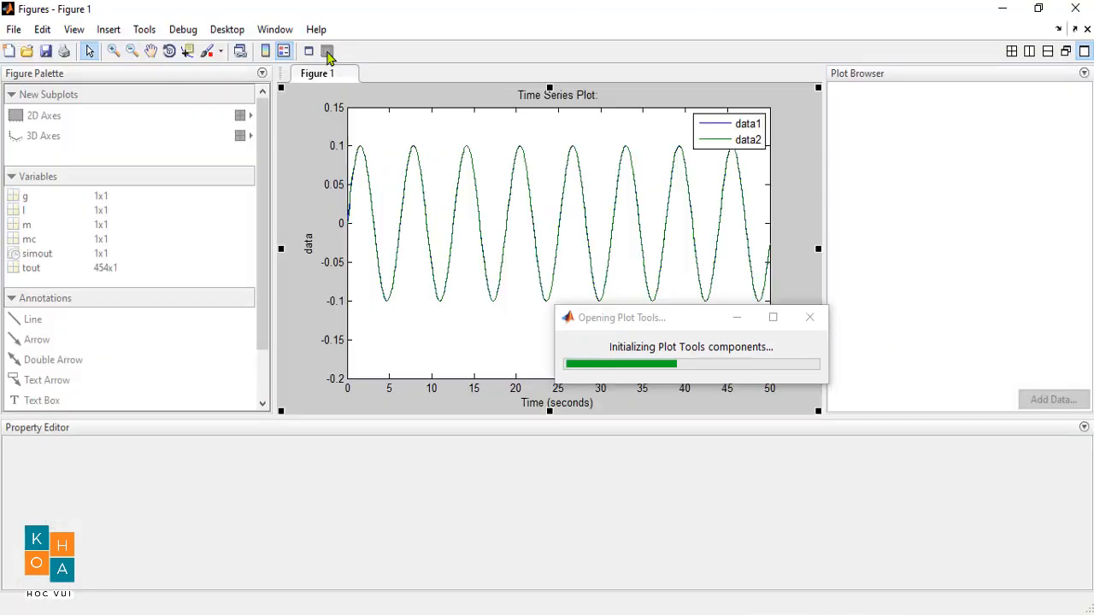
click(80, 501)
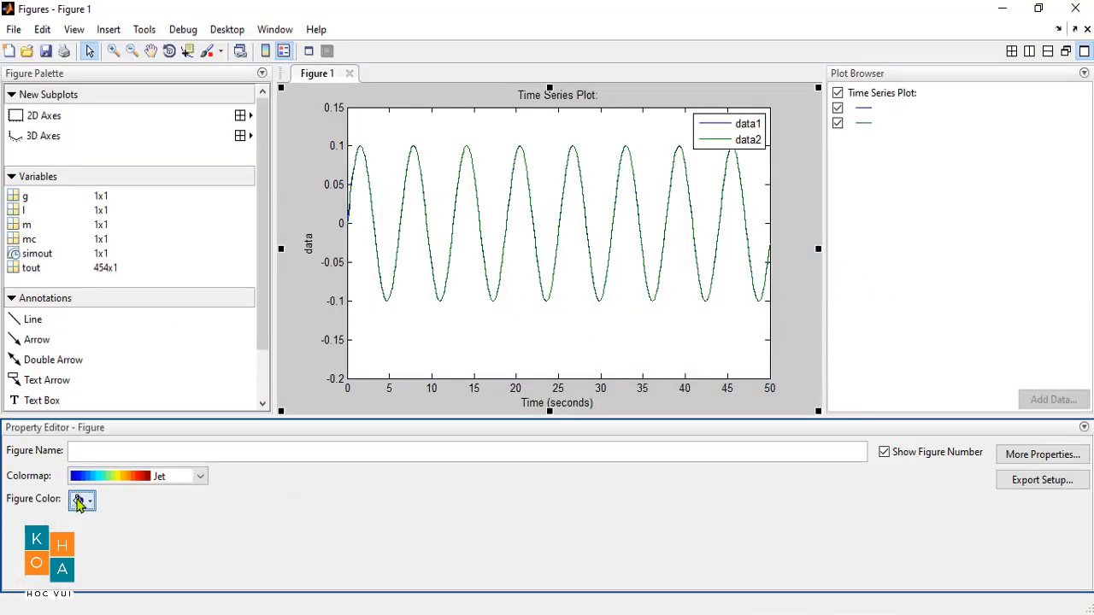
click(98, 455)
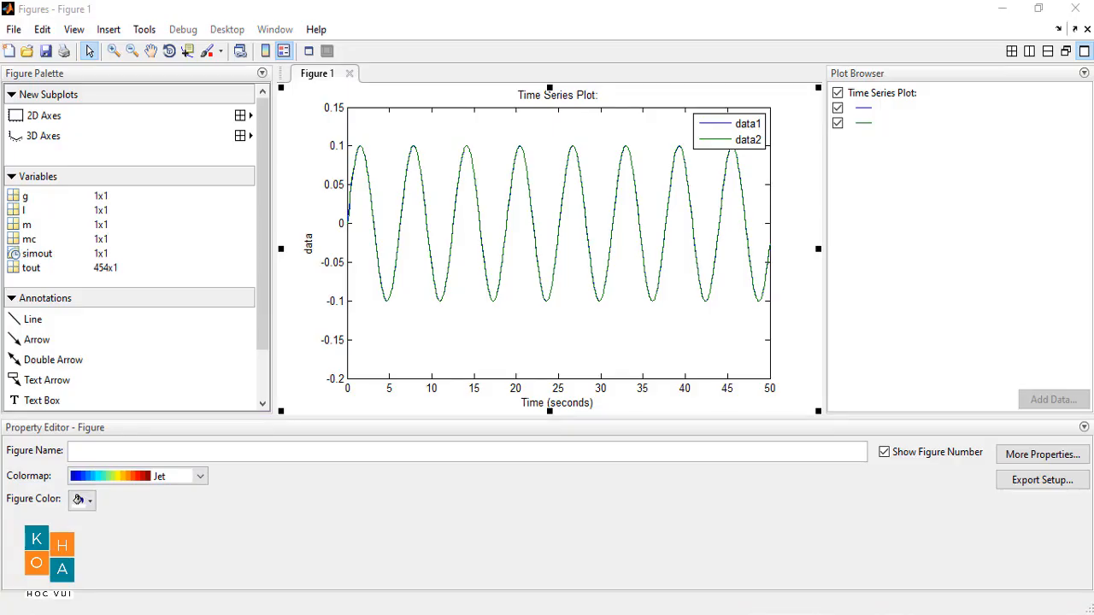
Step: Set the display name of the first plotted line to sine and the second to Output
click(863, 110)
click(316, 454)
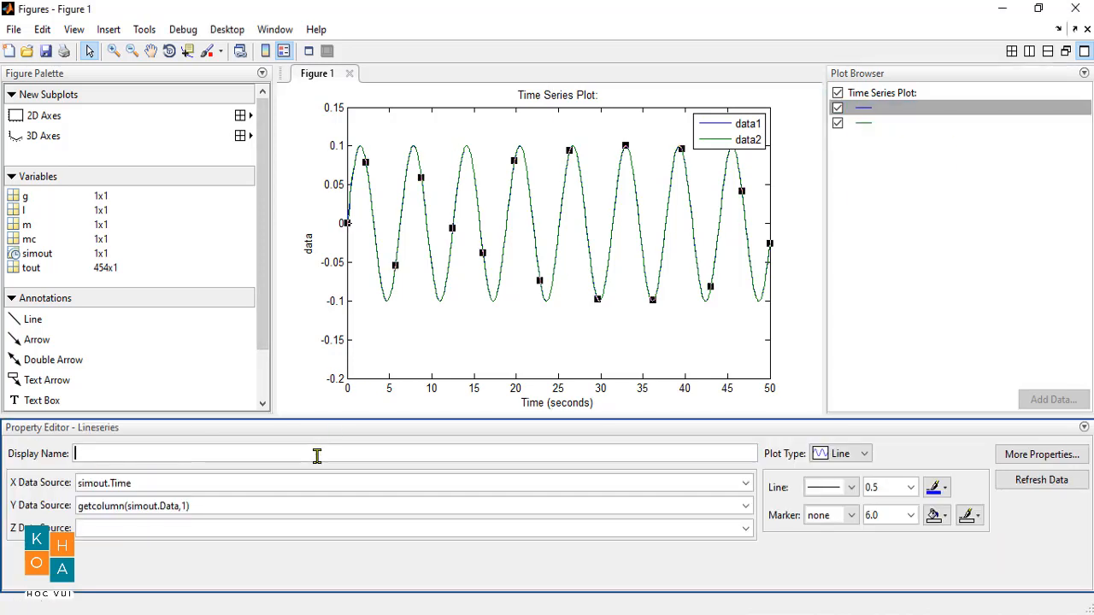
text(sine)
click(862, 124)
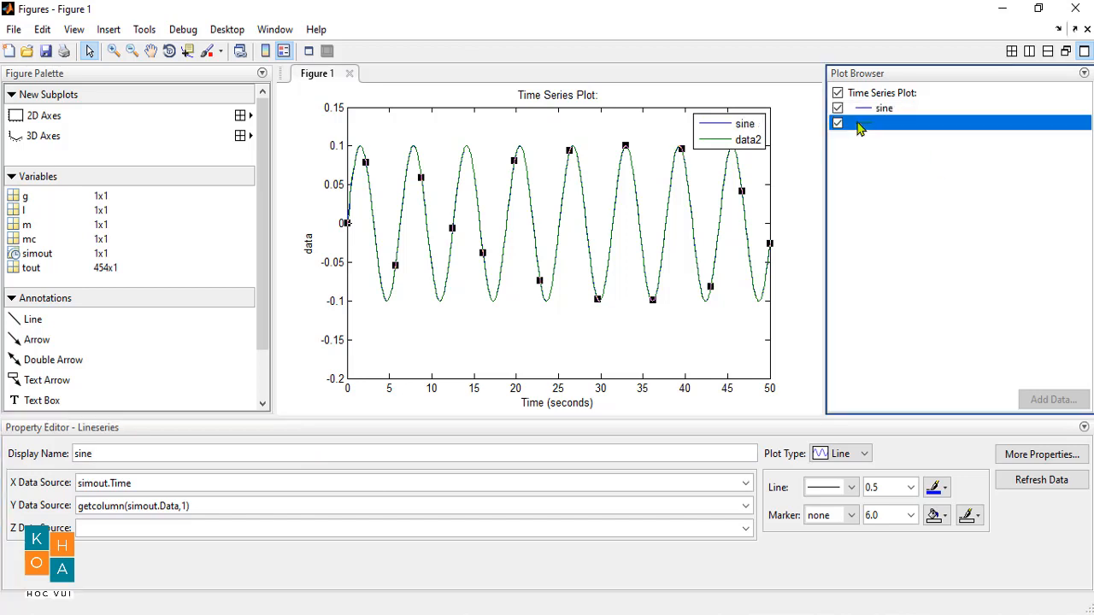
click(340, 454)
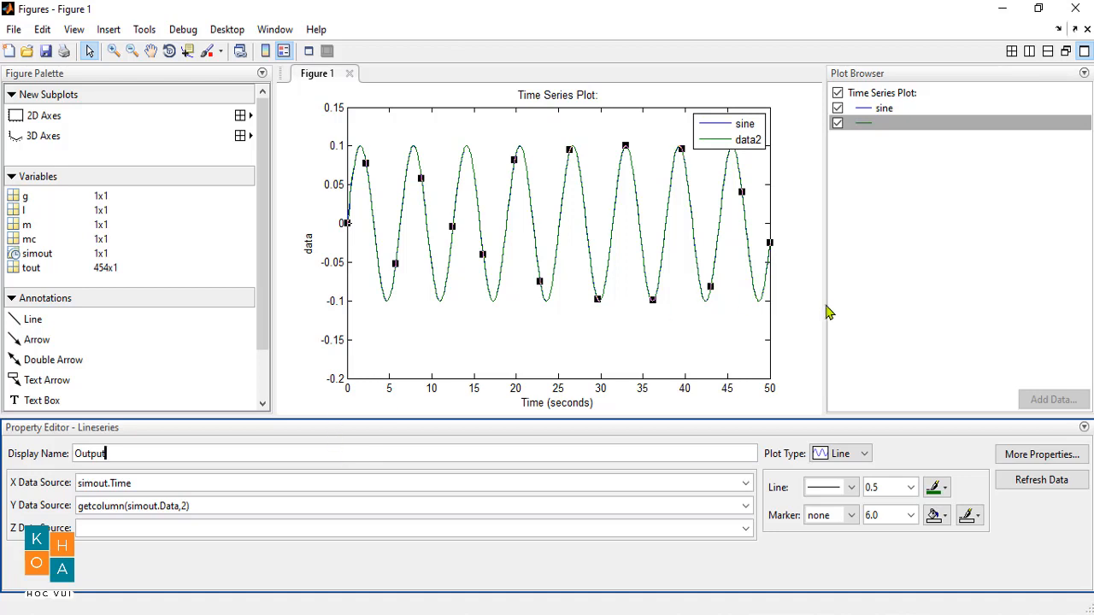
click(905, 312)
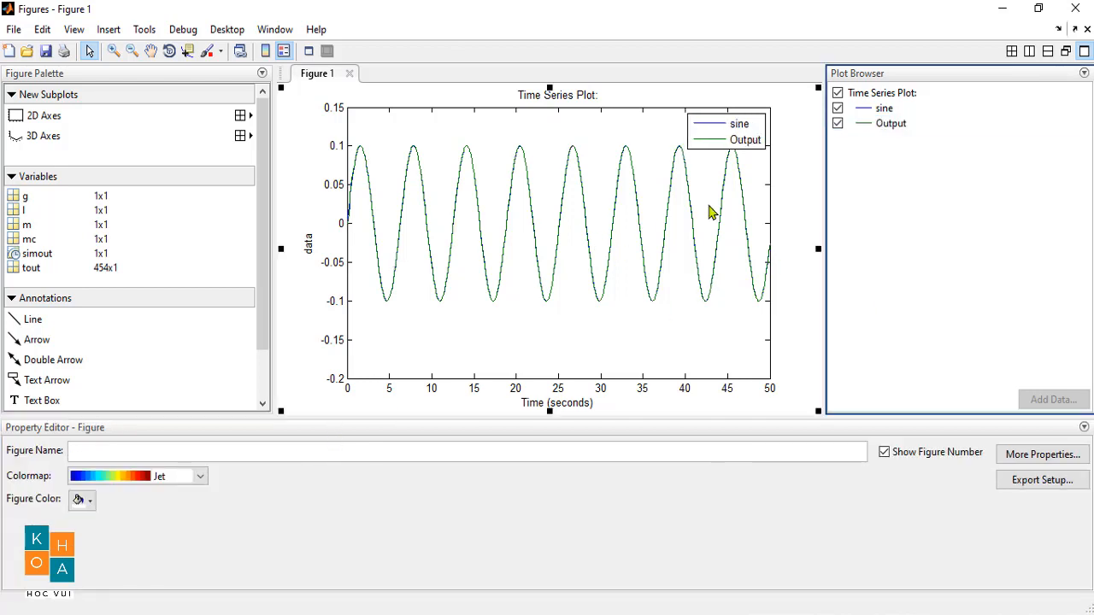
Step: Format the sine line with a width of 2.0 and black color
click(866, 109)
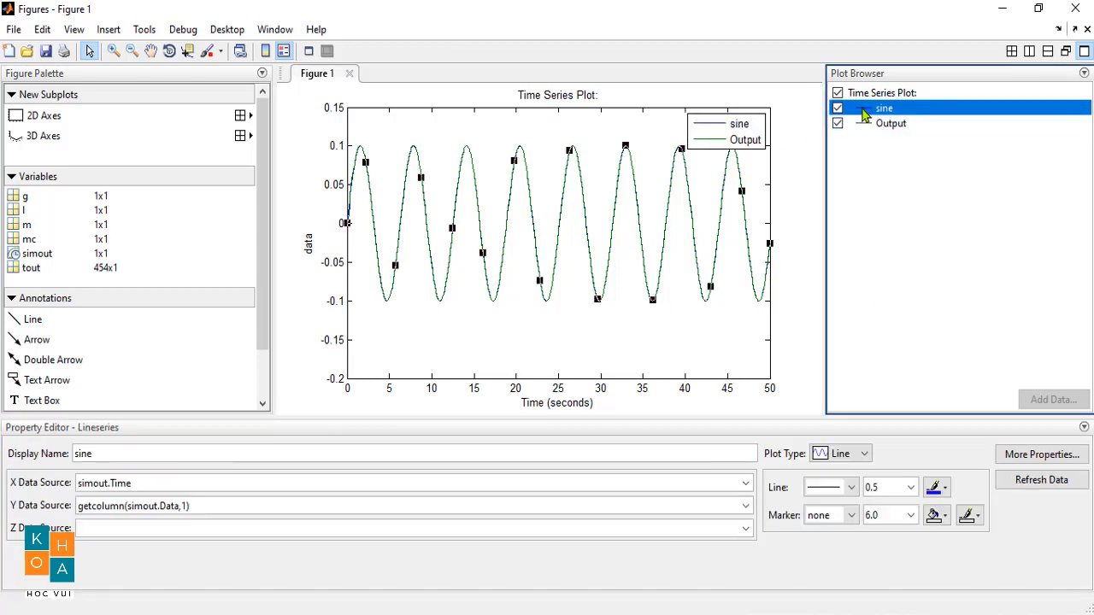
click(911, 489)
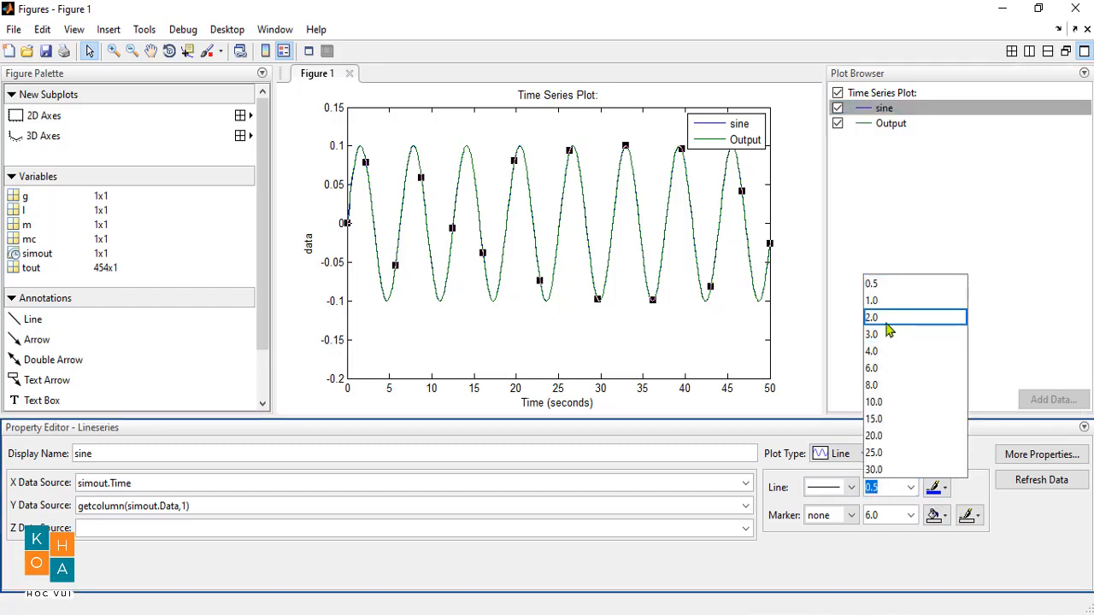
click(887, 320)
click(935, 488)
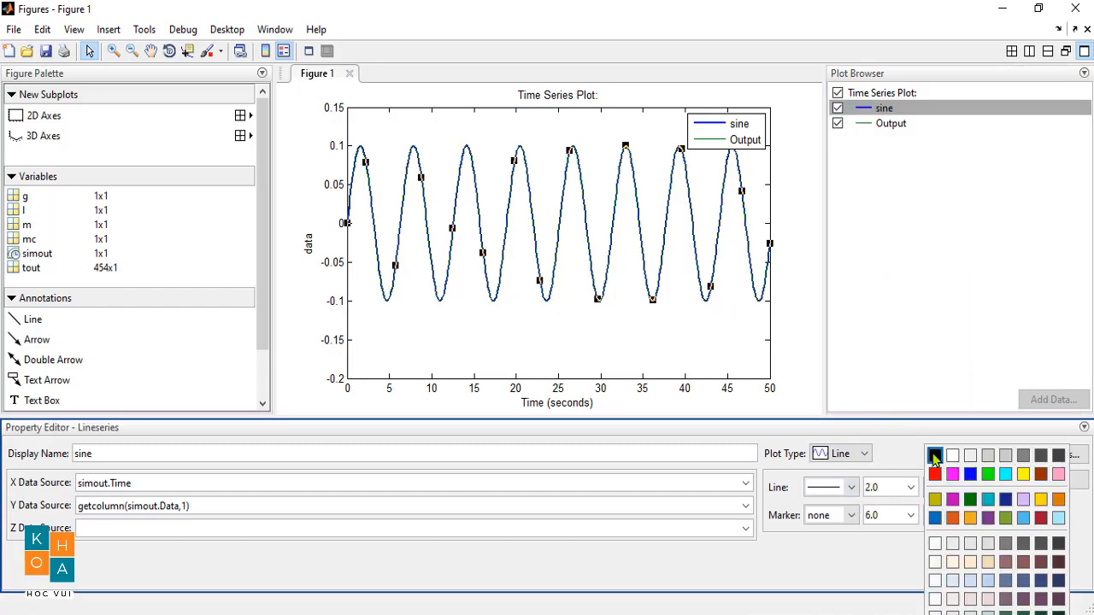
click(935, 456)
Step: Format the Output line with a width of 3.0, a dotted style, and red color
click(865, 125)
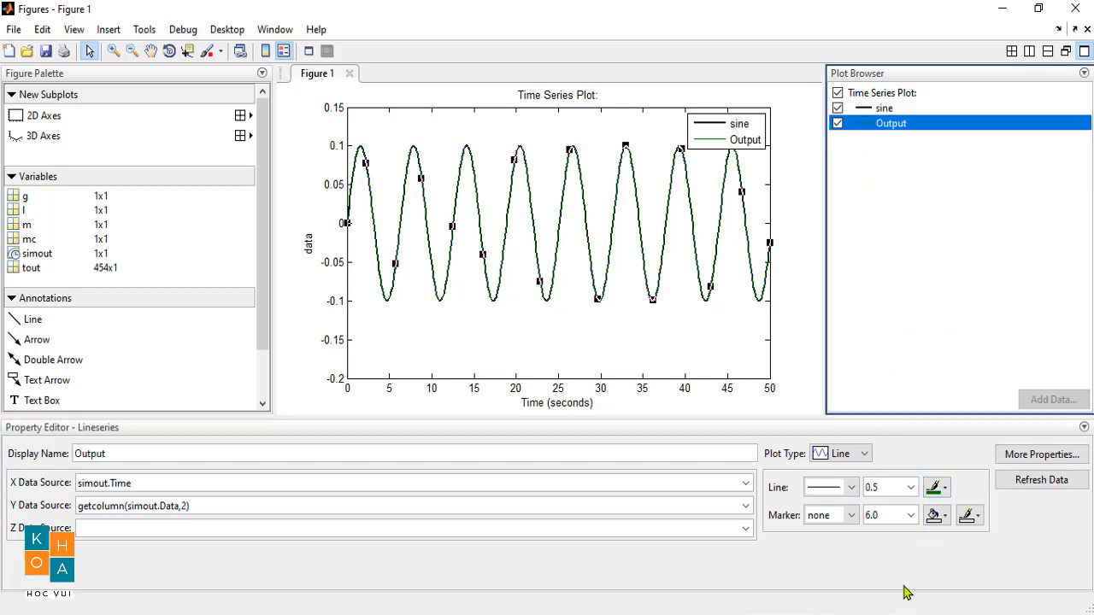
click(911, 488)
click(895, 337)
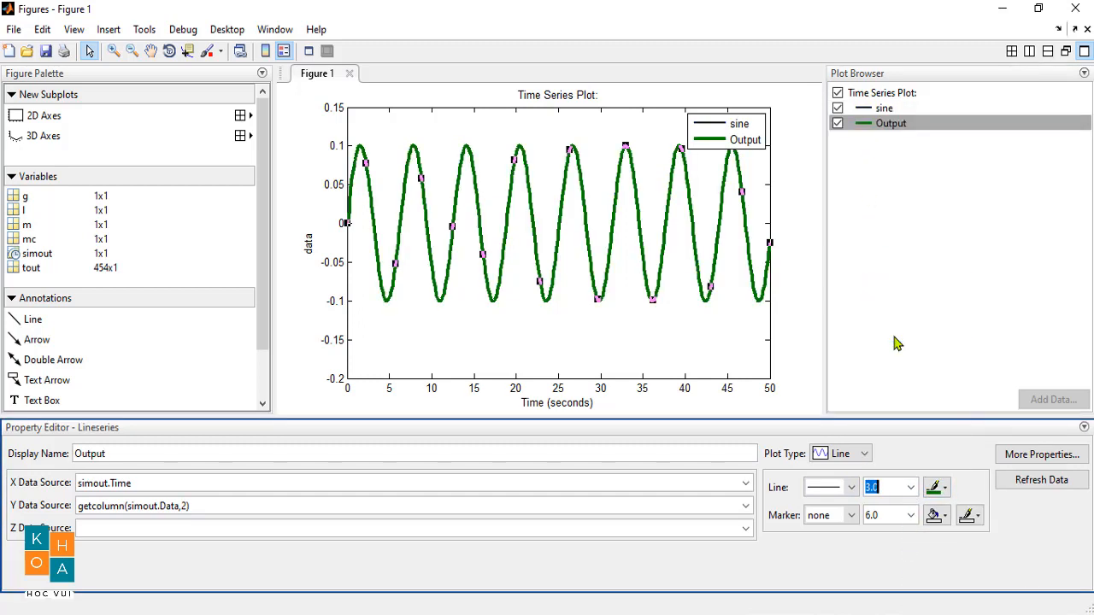
click(853, 487)
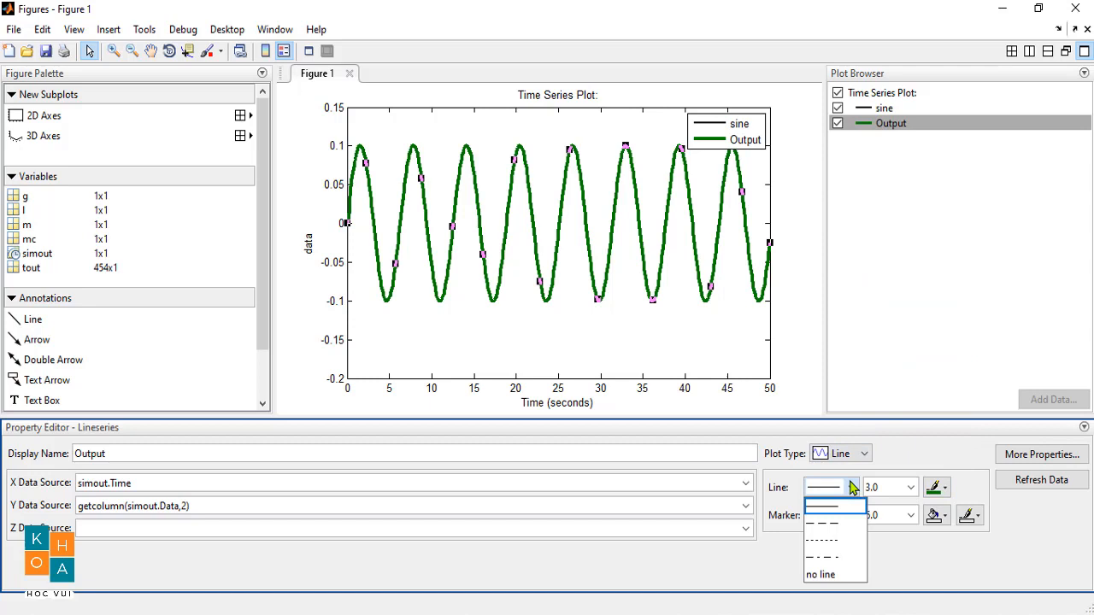
click(823, 542)
click(935, 494)
click(935, 475)
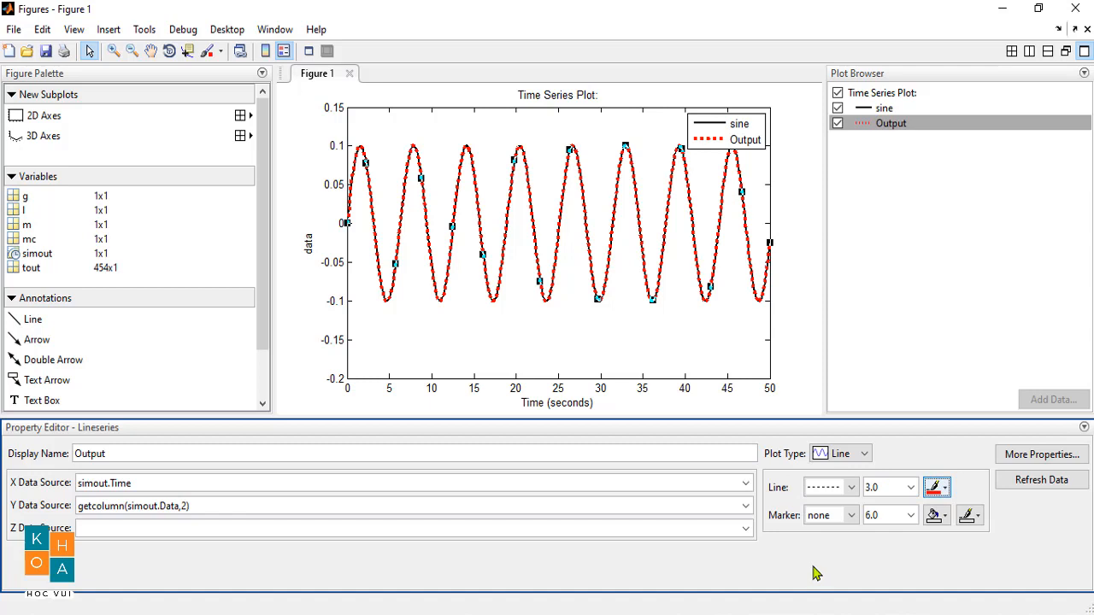
Step: Copy the figure and paste it on a new line below the final sys(4)=gx; code line in the chap5_2 Word document
click(288, 300)
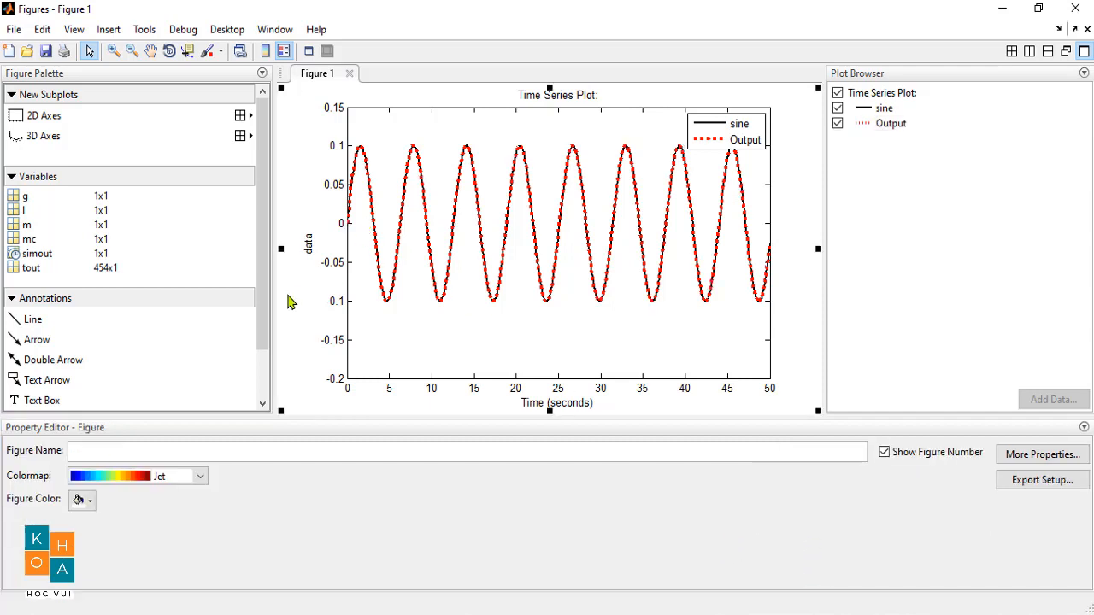
click(42, 29)
click(102, 208)
click(492, 614)
scroll(482, 431, down, 15)
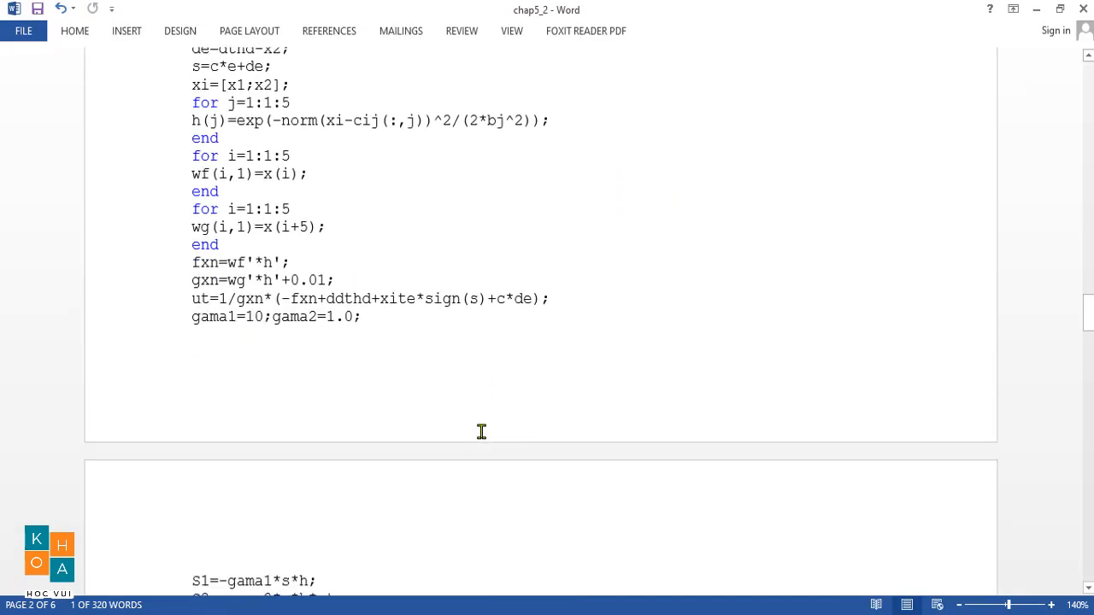
scroll(481, 431, down, 15)
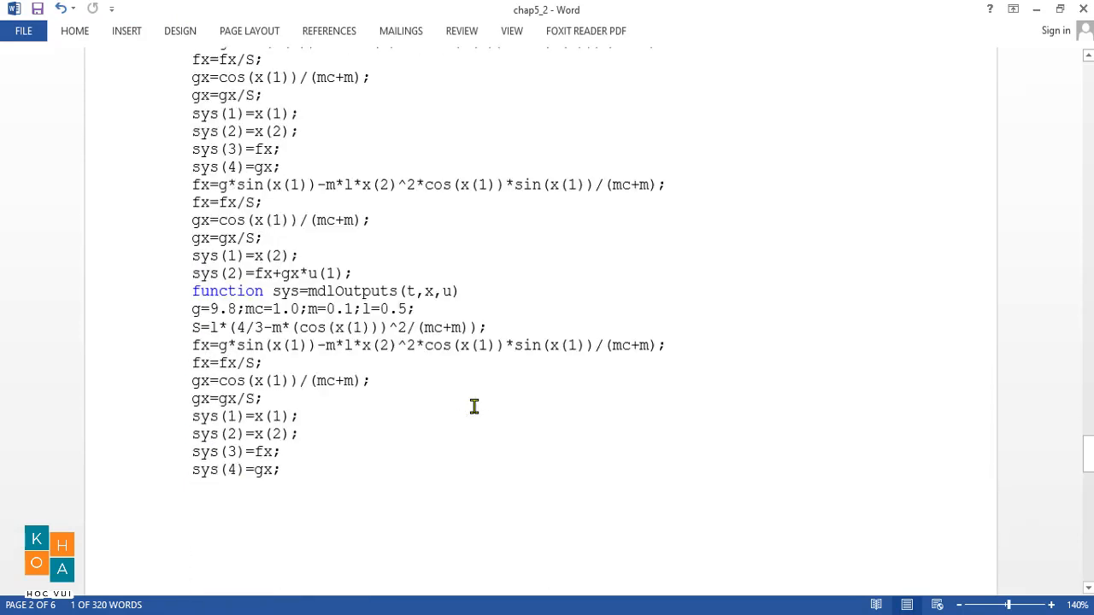
scroll(473, 401, down, 2)
click(382, 424)
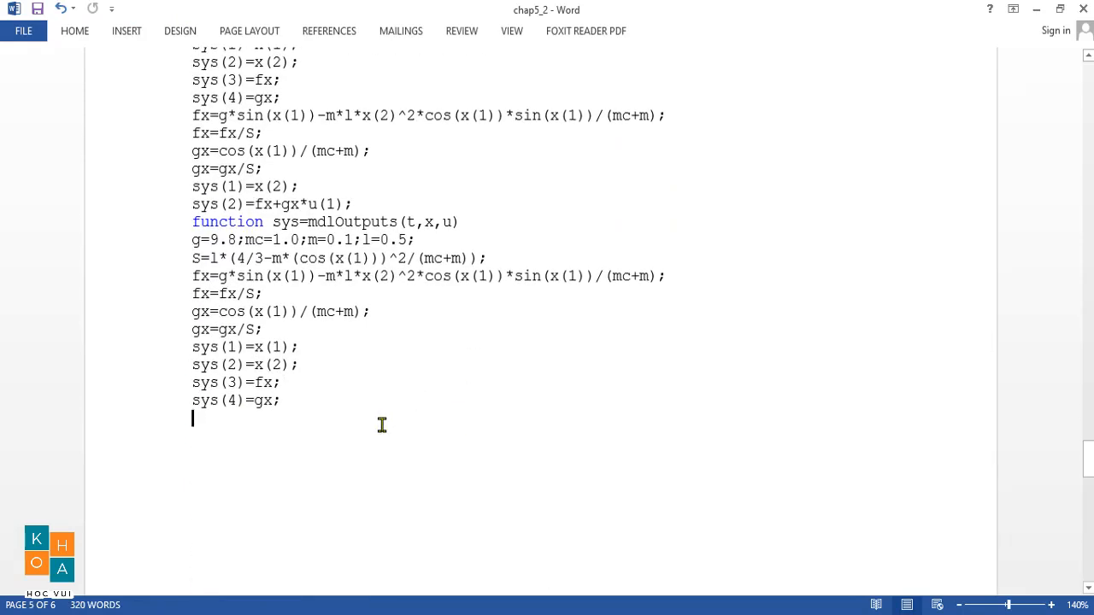
key(Return)
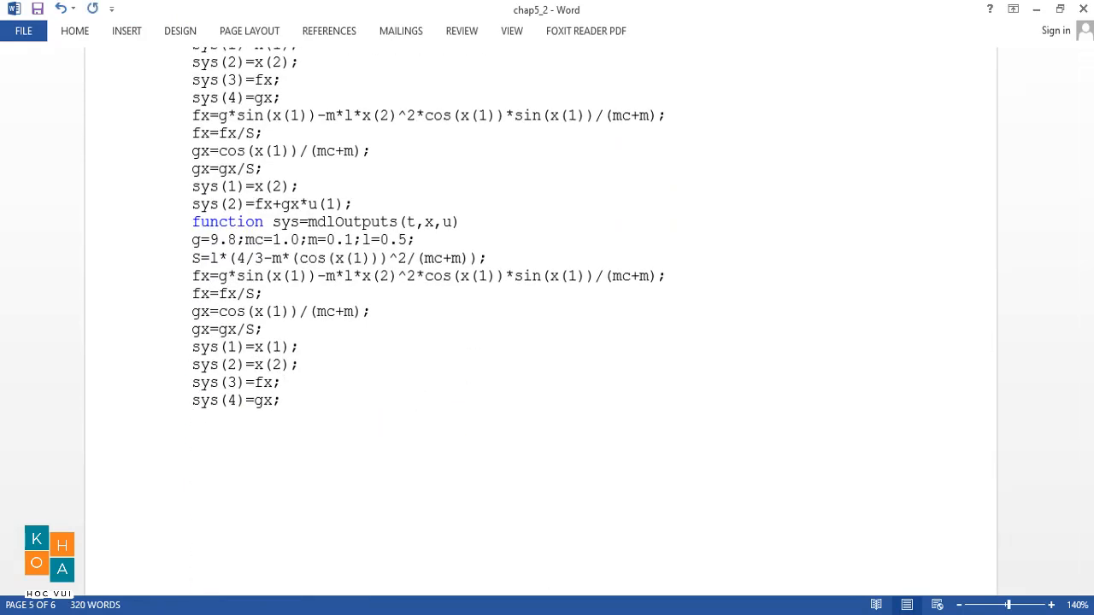
key(ctrl+v)
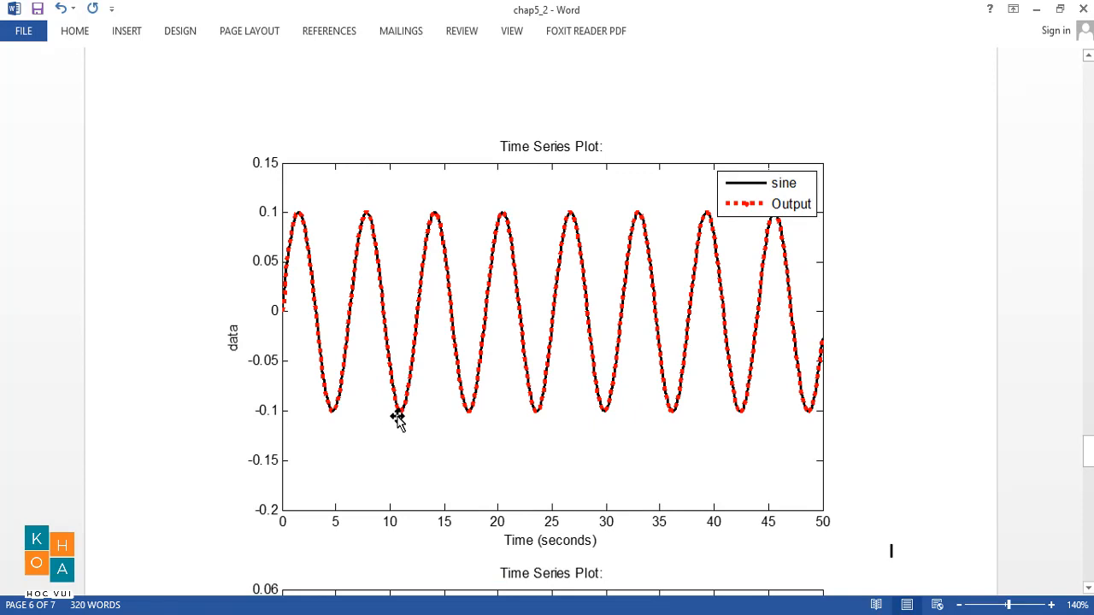
Step: Delete the old time series plot and the old block diagram image below the pasted figure
scroll(398, 419, down, 3)
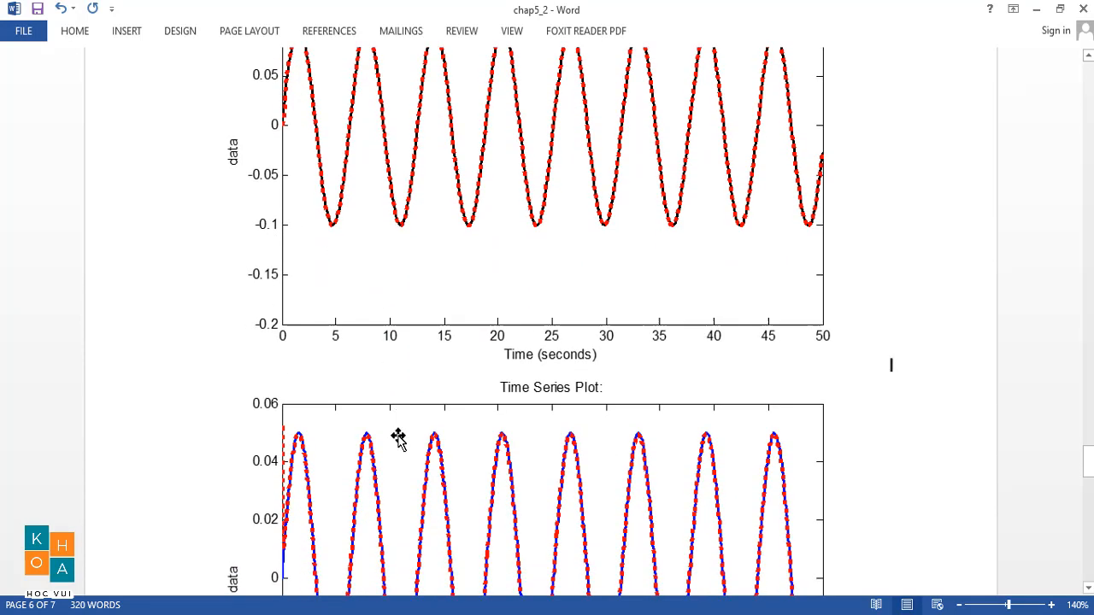
click(399, 437)
key(Delete)
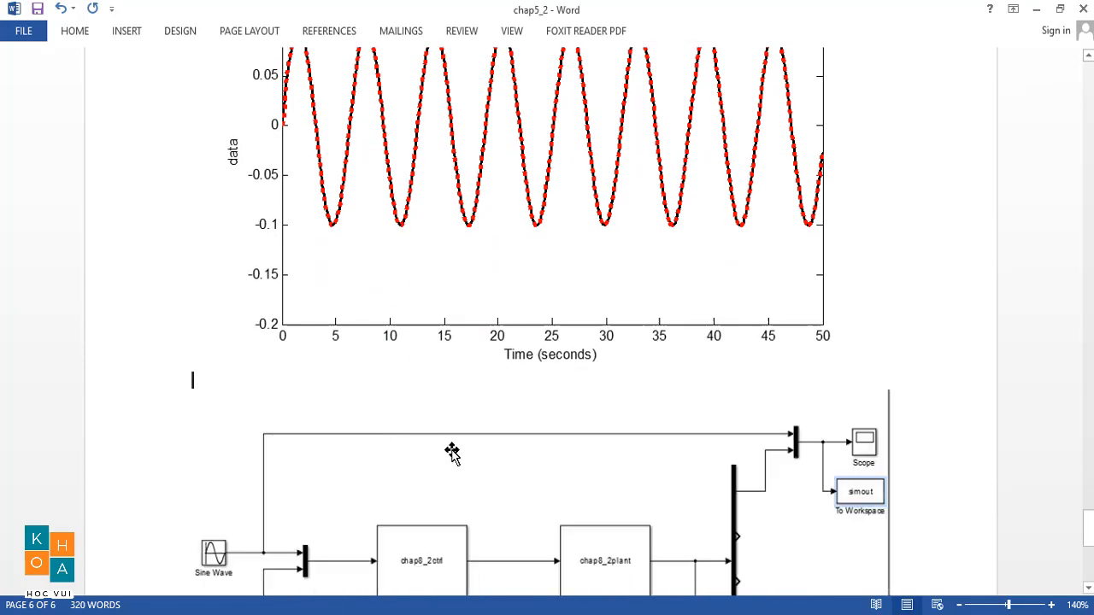
click(453, 462)
key(Delete)
scroll(453, 463, up, 3)
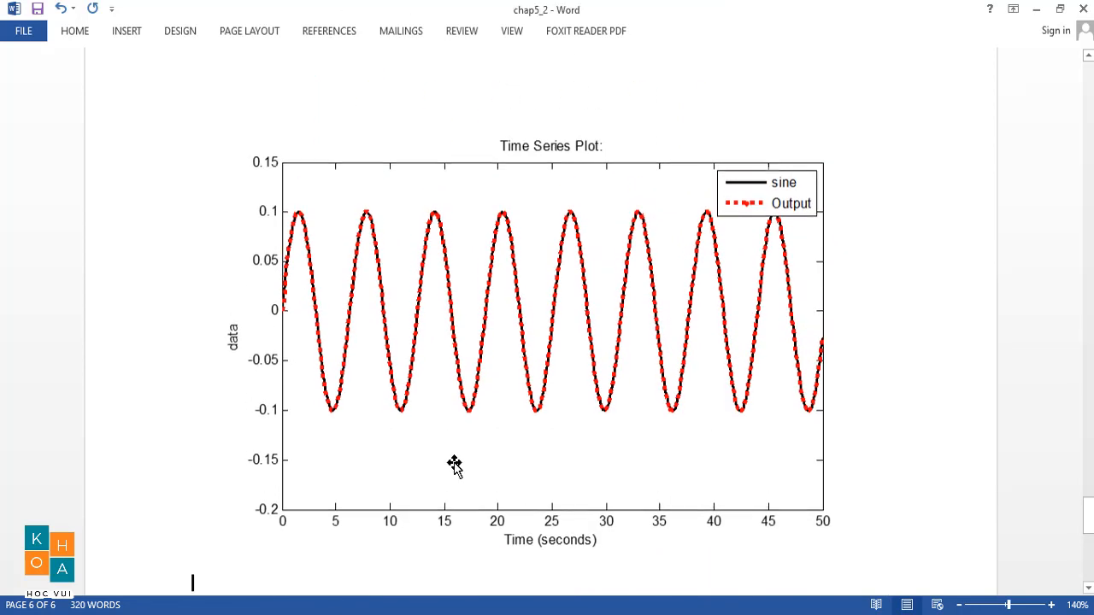
scroll(453, 464, down, 7)
scroll(453, 462, down, 2)
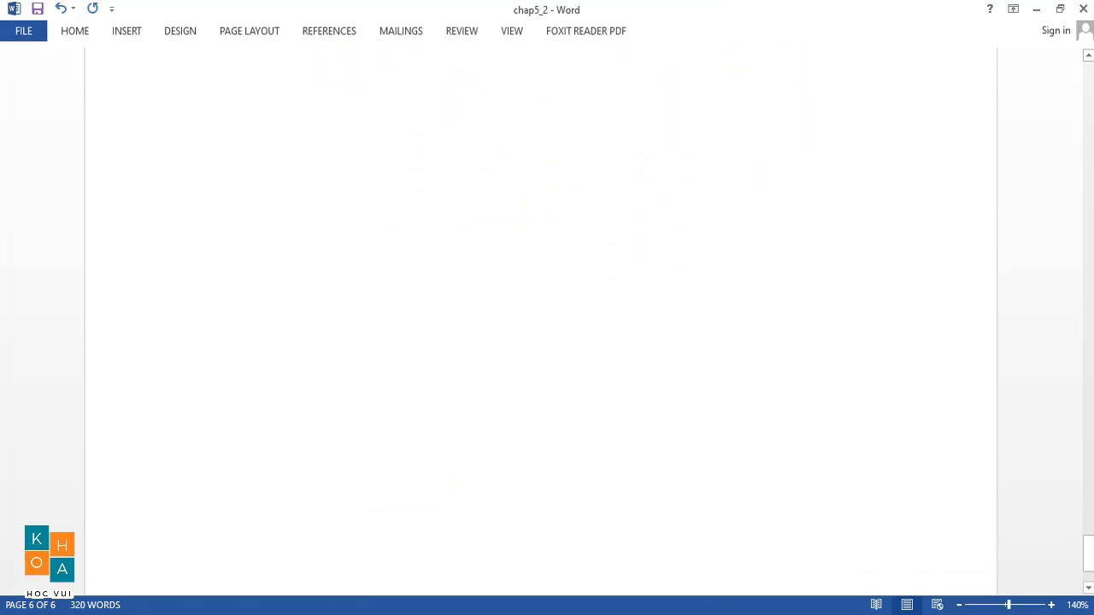
Step: Switch back to the untitled Simulink model and maximize its window
click(473, 612)
click(389, 582)
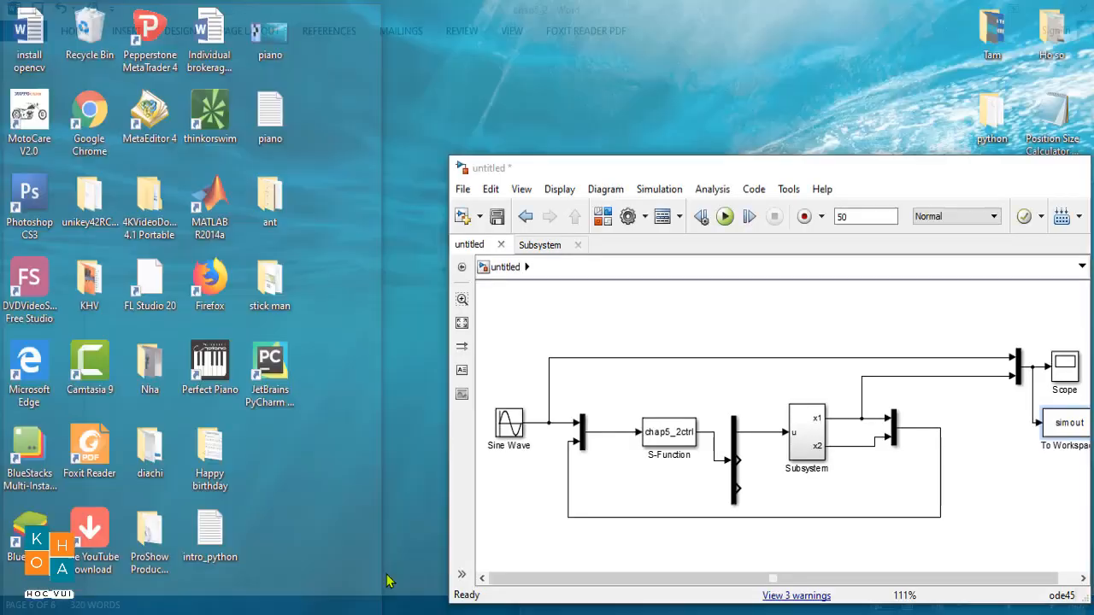
click(1034, 168)
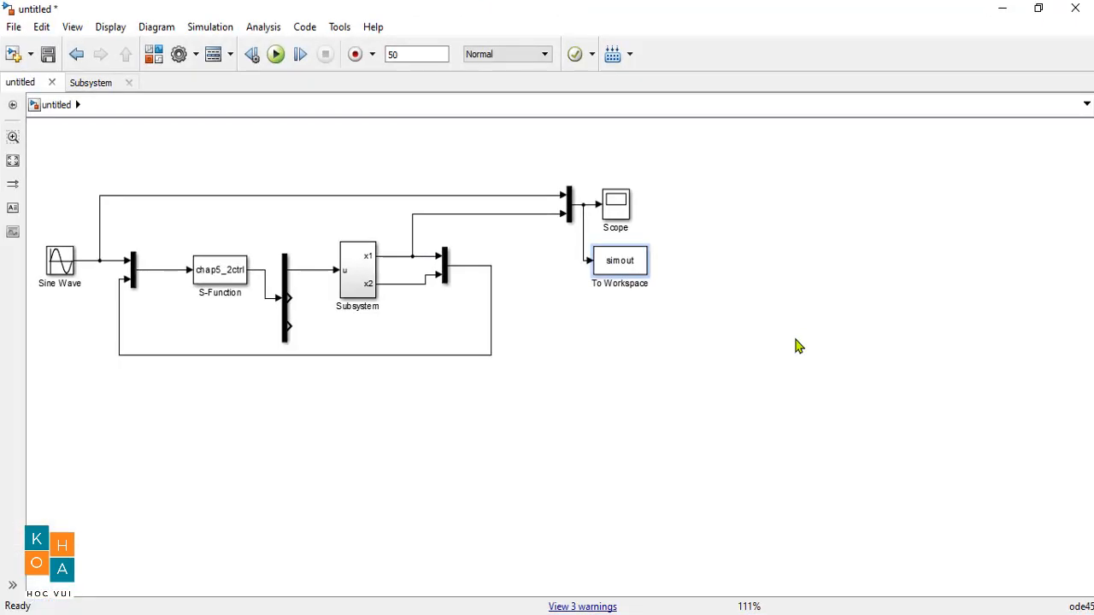
Step: Delete the To Workspace block and its branch line from the model, leaving the Scope connected to the output Mux
key(space)
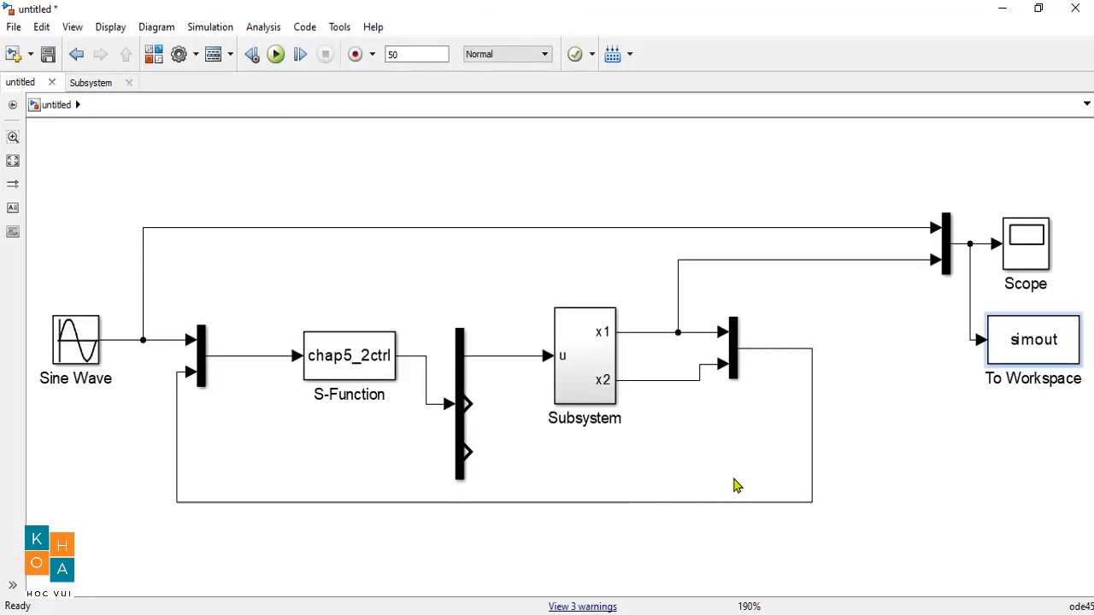
drag(1041, 445, 947, 335)
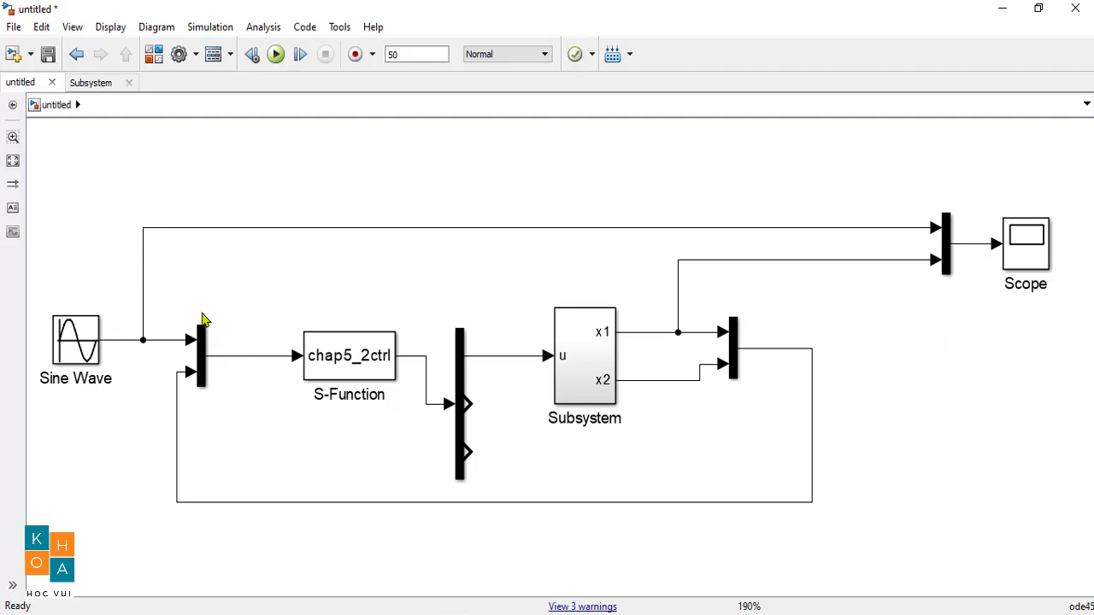
Step: Switch to the chap5_2 Word document and insert a screen clipping of the whole Simulink block diagram below the plot
click(499, 613)
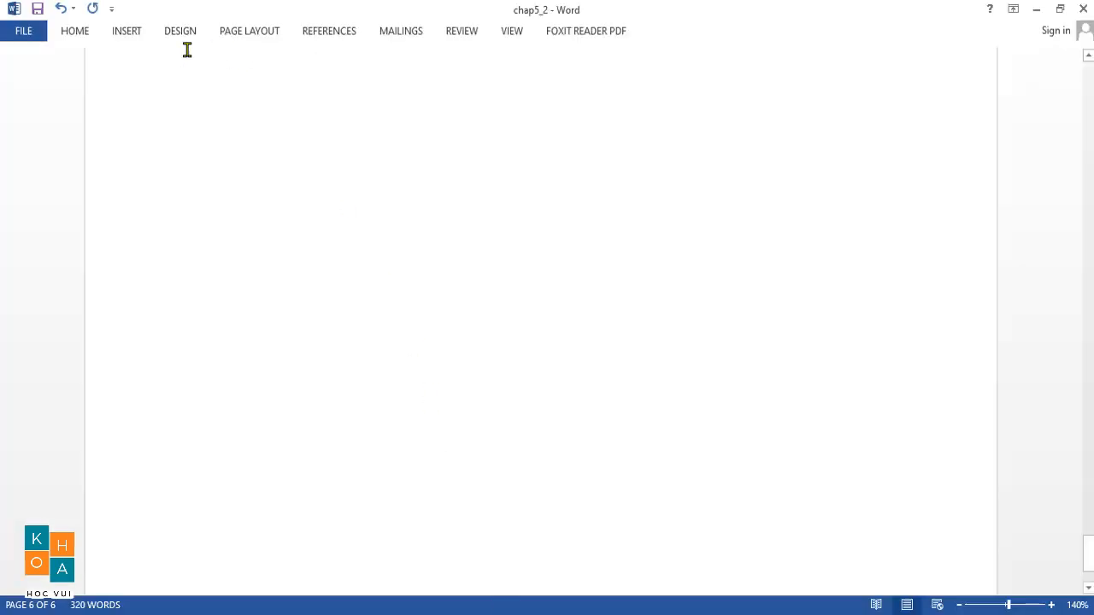
click(128, 32)
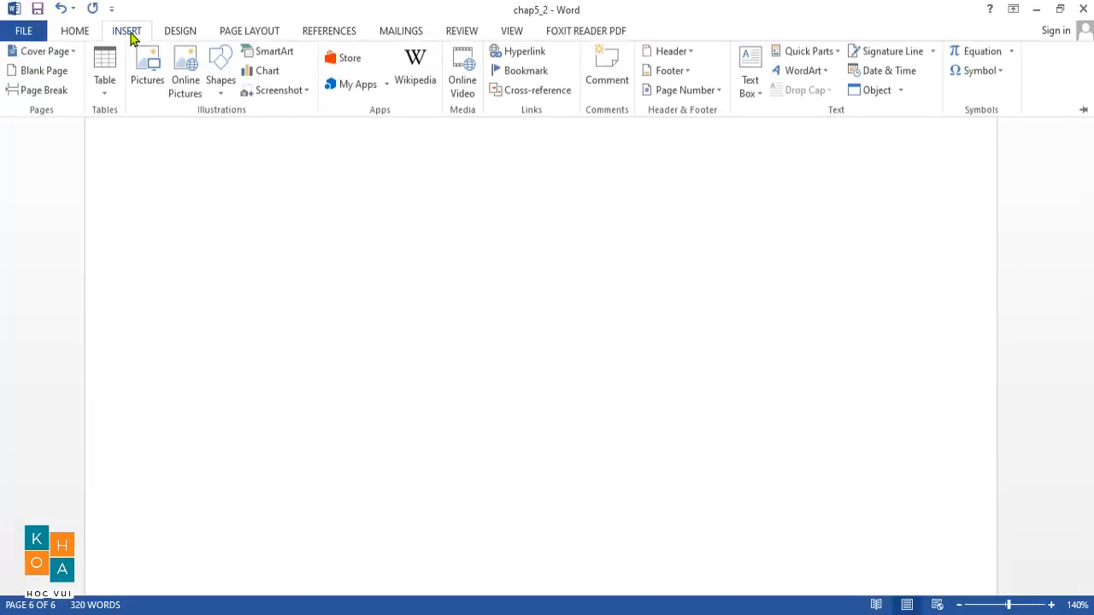
click(273, 98)
click(299, 318)
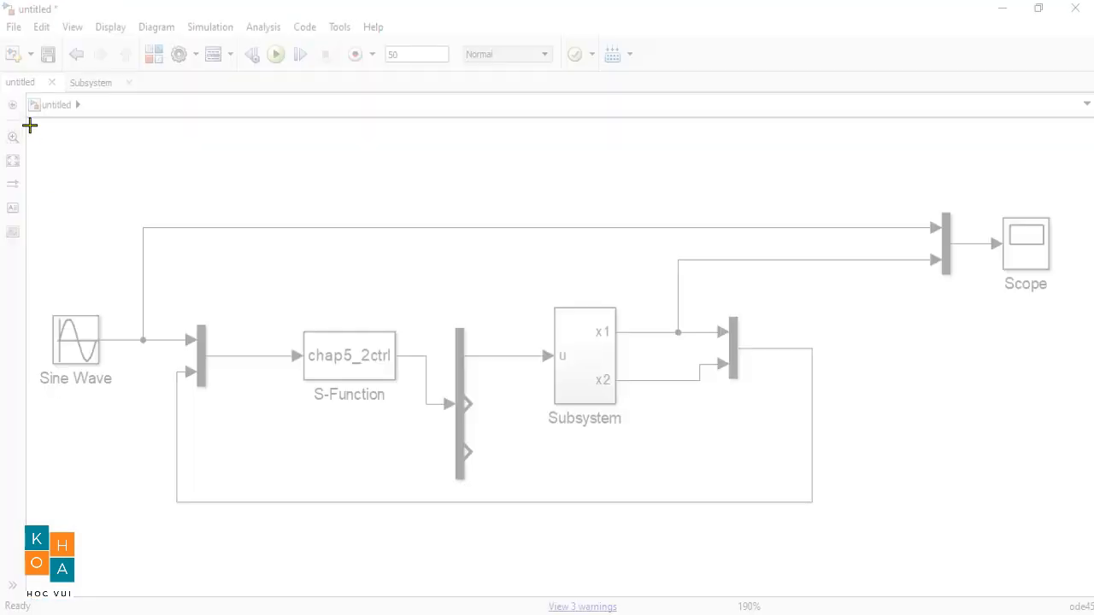
drag(30, 126, 1073, 535)
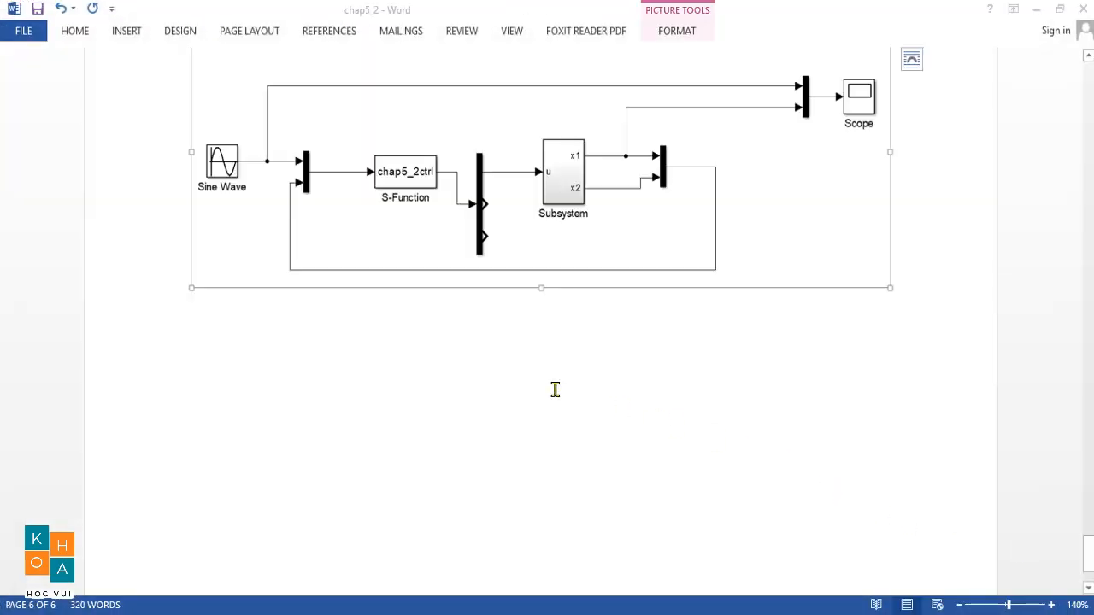
Step: Select the red title "Sliding Mode Control Based on RBF Inverted Pendulum" above the pendulum drawing in the document
scroll(555, 389, up, 10)
scroll(555, 390, down, 8)
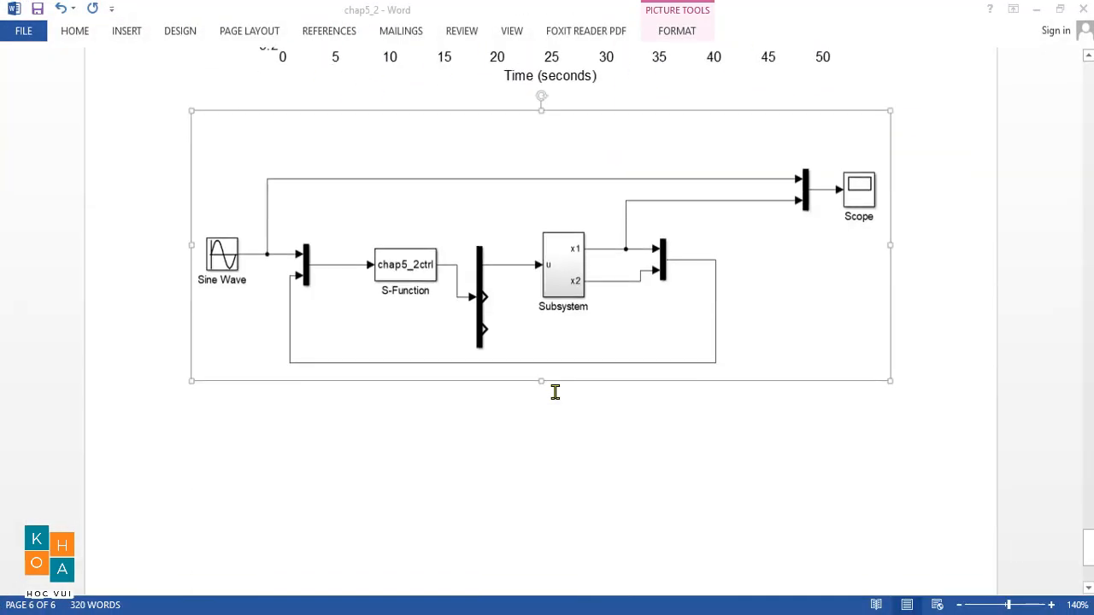
scroll(555, 393, up, 15)
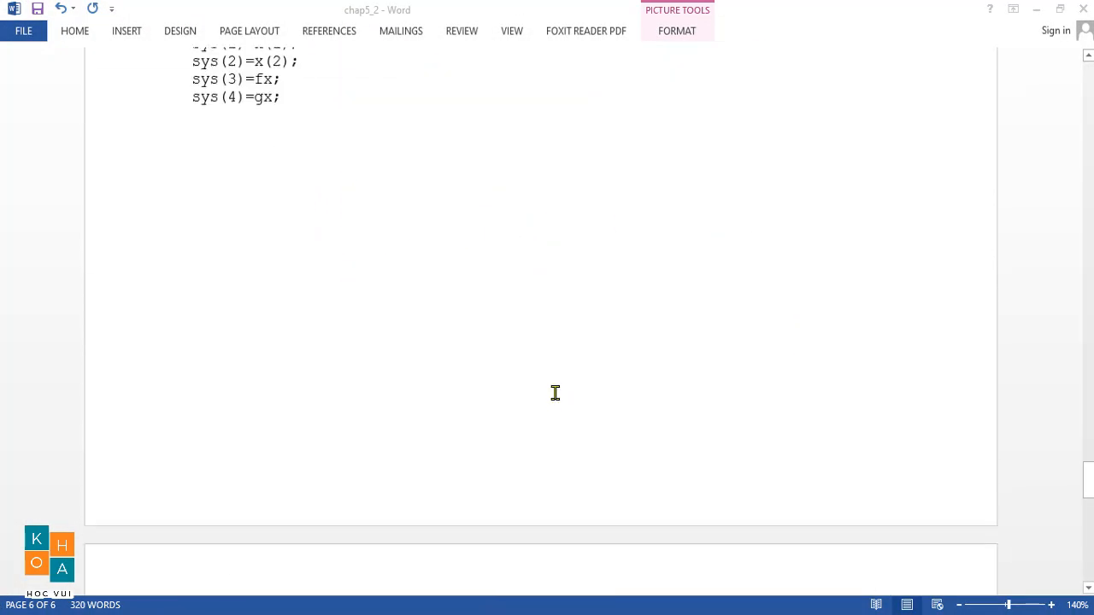
scroll(555, 392, up, 20)
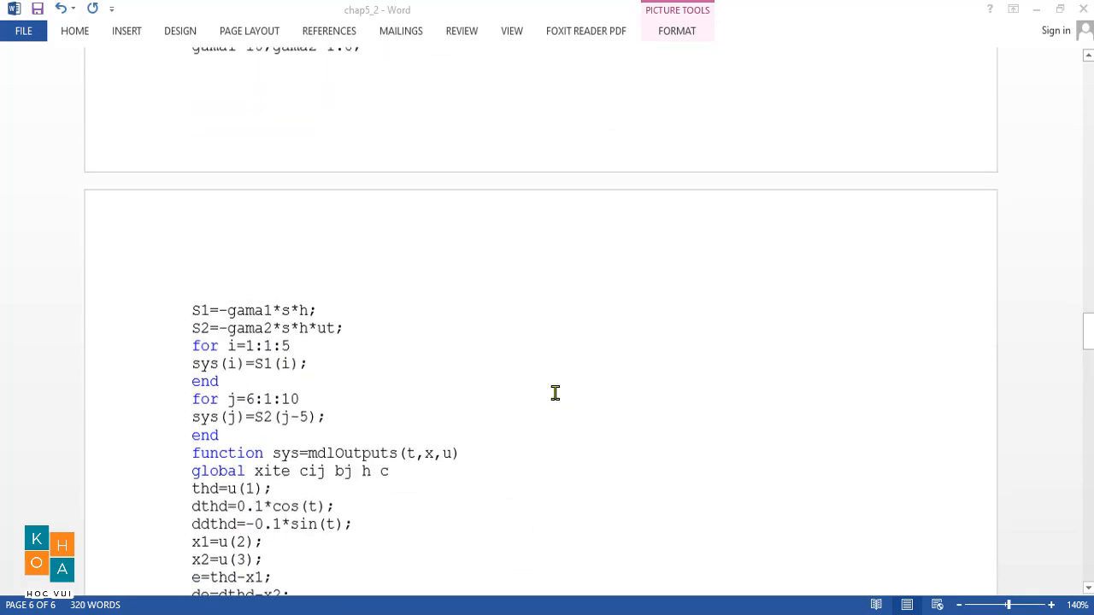
scroll(555, 392, up, 20)
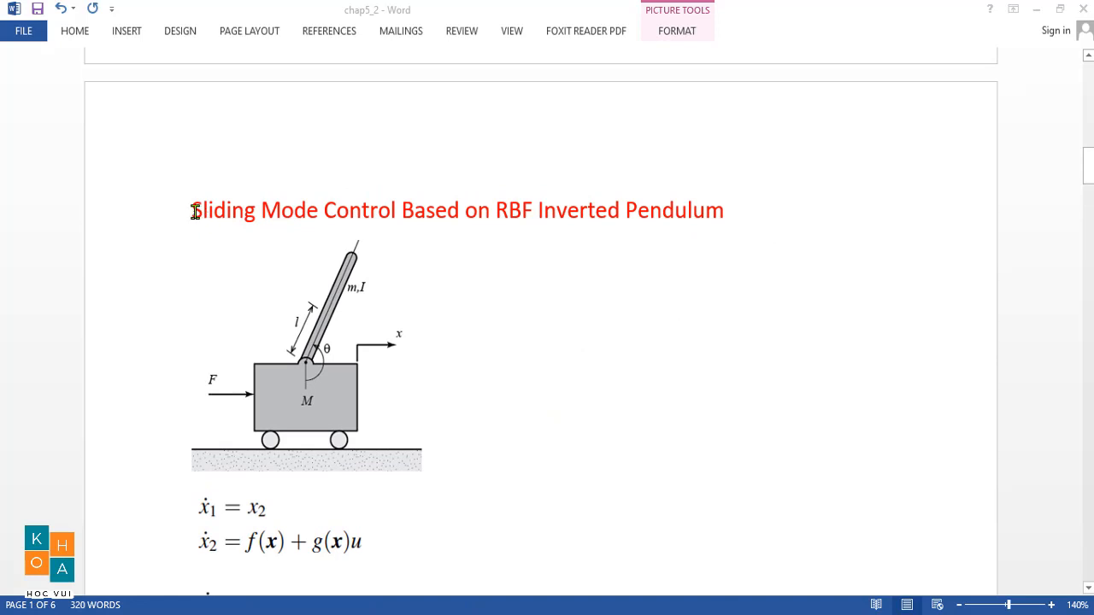
drag(242, 219, 723, 214)
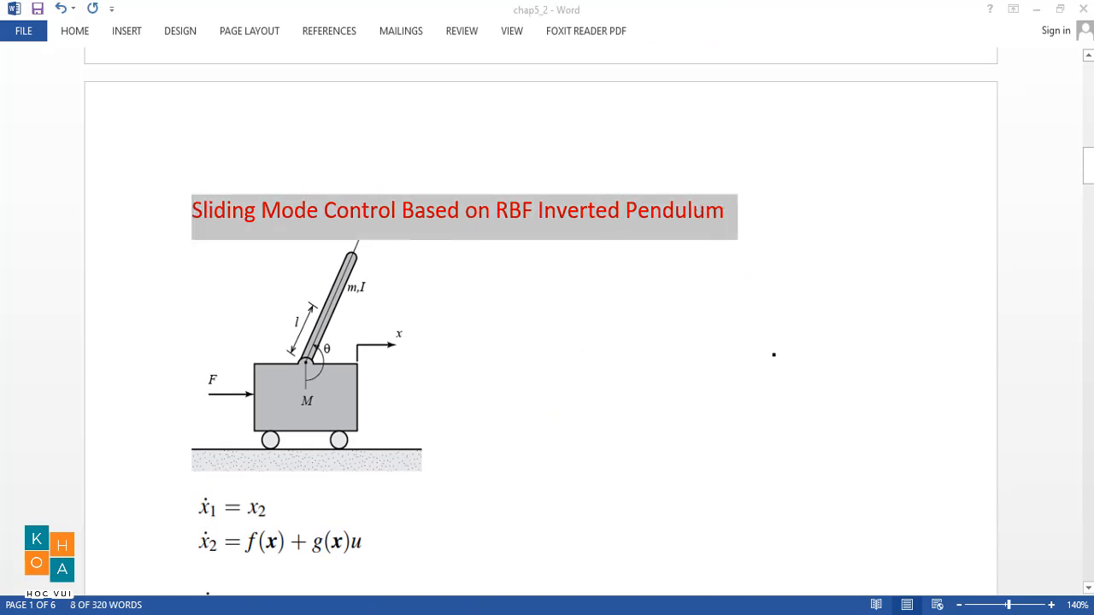